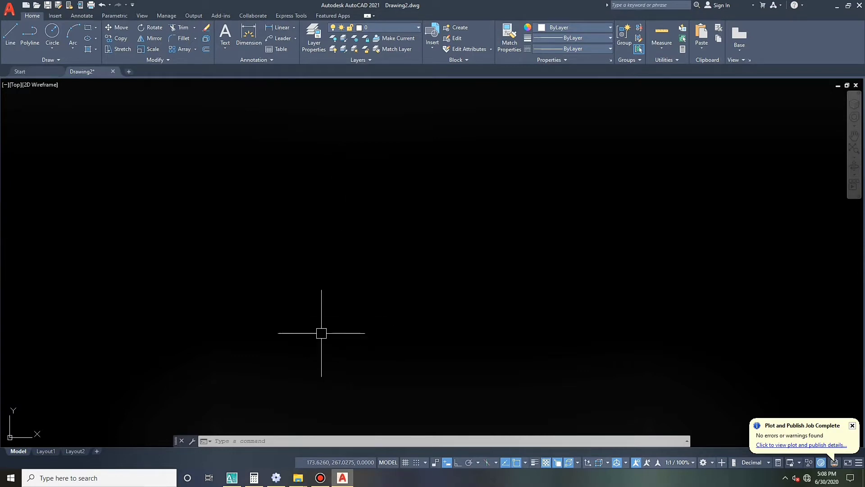
pyautogui.press('Escape')
pyautogui.press('Escape')
pyautogui.write('l')
pyautogui.press('Return')
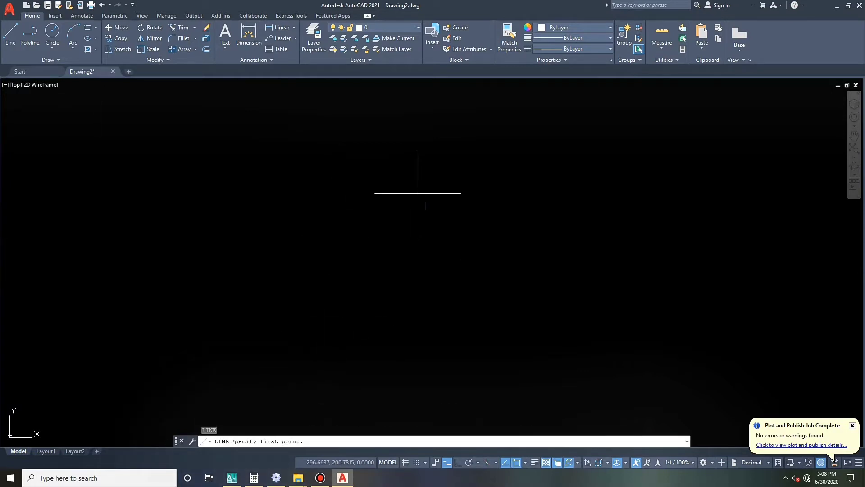
pyautogui.press('Escape')
pyautogui.press('Escape')
# Step: Draw connected lines with Ortho on: 106.4 straight down, 61.95 to the left, and a freehand left side going up past the start height
pyautogui.write('l')
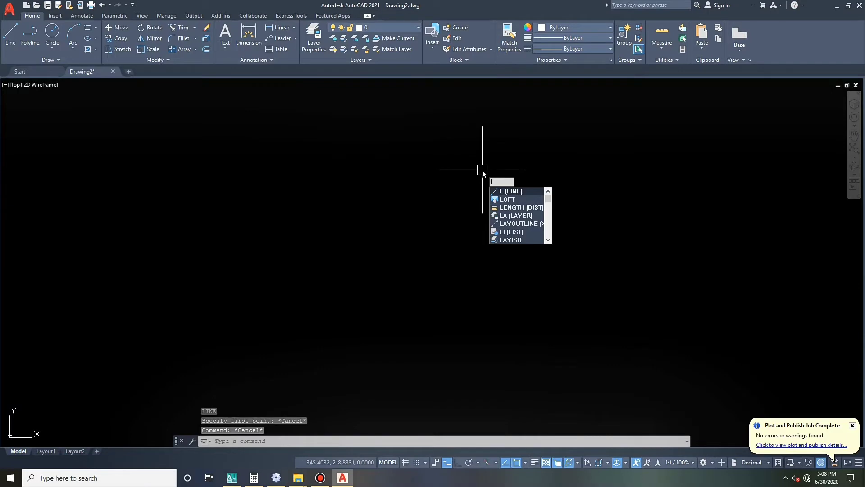
pyautogui.press('Return')
pyautogui.click(474, 146)
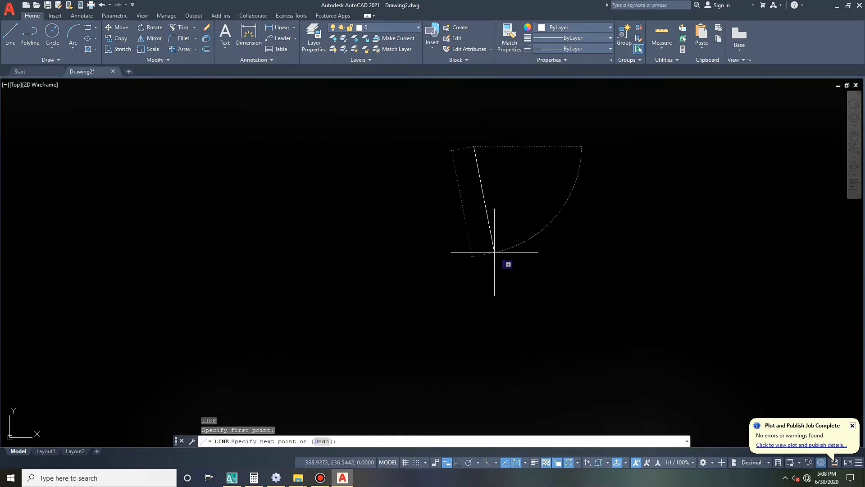
pyautogui.click(457, 462)
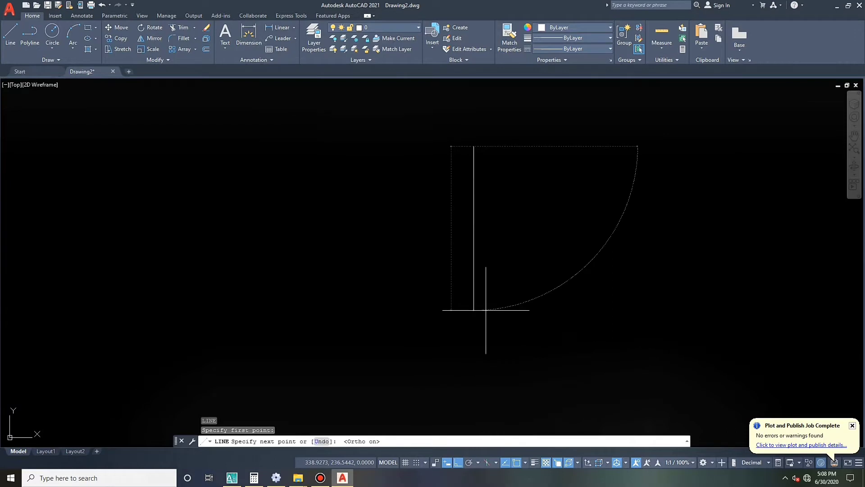
pyautogui.write('106.4')
pyautogui.press('Return')
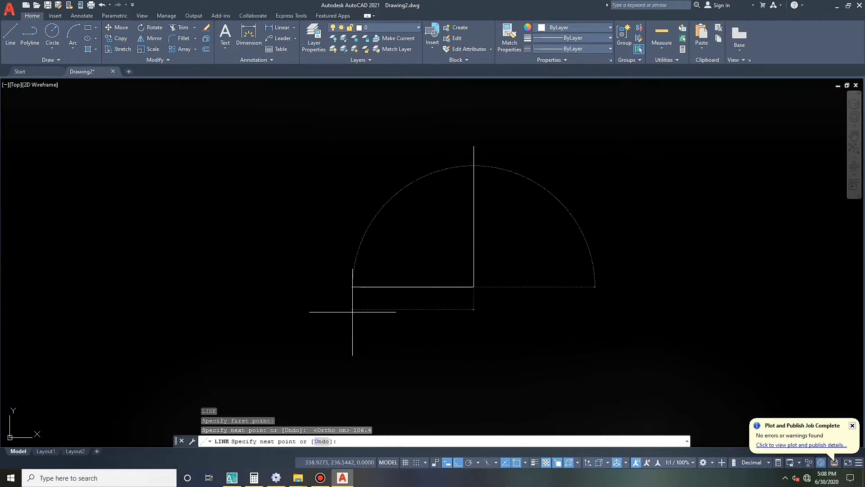
pyautogui.write('61.95')
pyautogui.press('Return')
pyautogui.press('Escape')
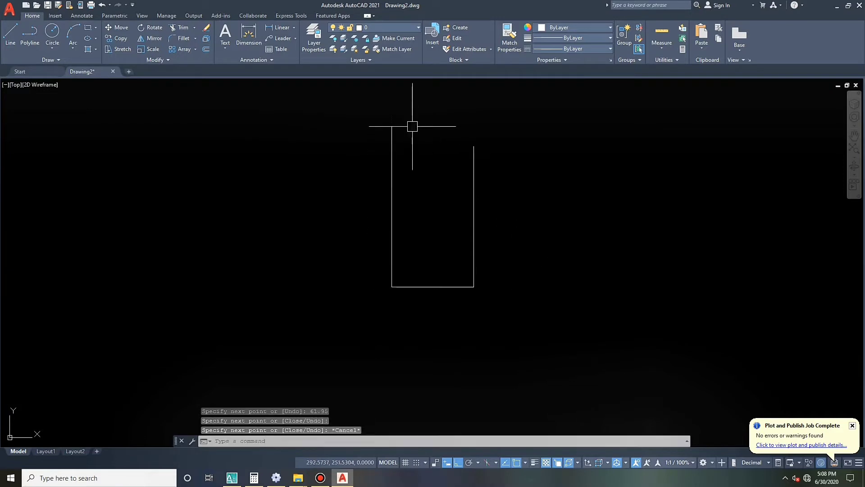
# Step: Draw a horizontal top line from the right side's upper end leftward past the left side
pyautogui.rightClick(395, 122)
pyautogui.click(408, 126)
pyautogui.click(474, 146)
pyautogui.press('Escape')
pyautogui.press('Escape')
pyautogui.press('Escape')
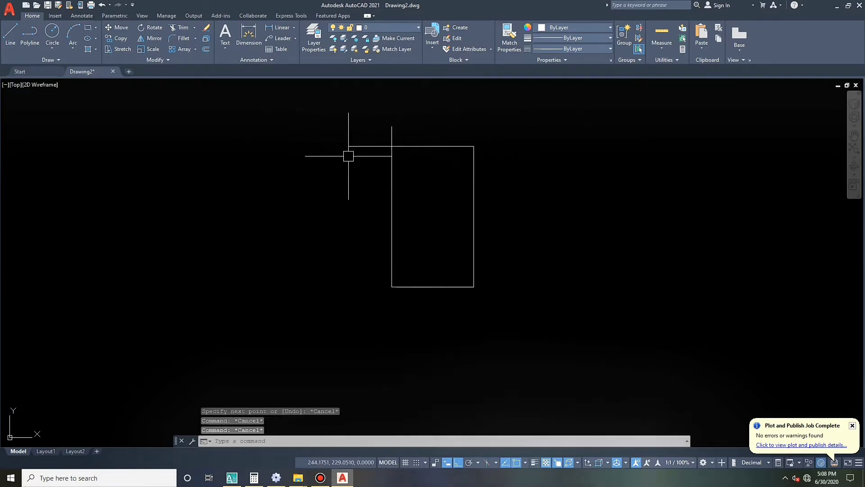
# Step: Trim the overhanging ends of the top and left lines to close the rectangle's upper-left corner
pyautogui.press('Return')
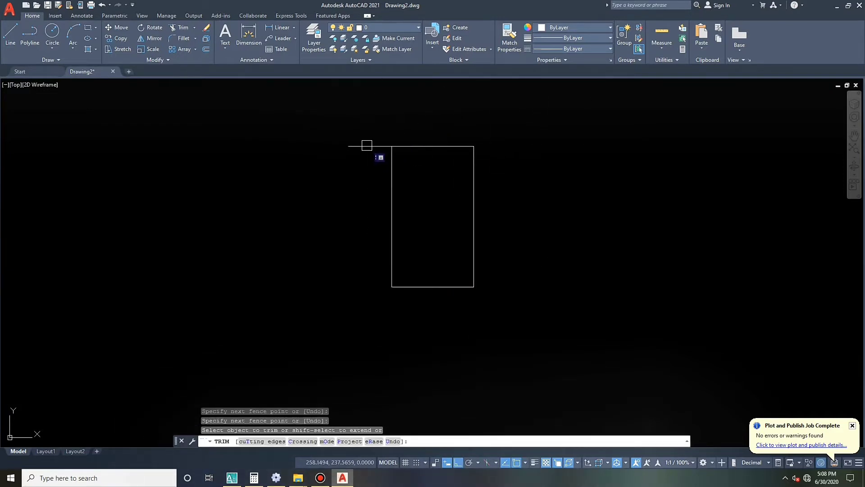
pyautogui.press('Escape')
pyautogui.press('Escape')
pyautogui.scroll(2, 479, 178)
pyautogui.press('Escape')
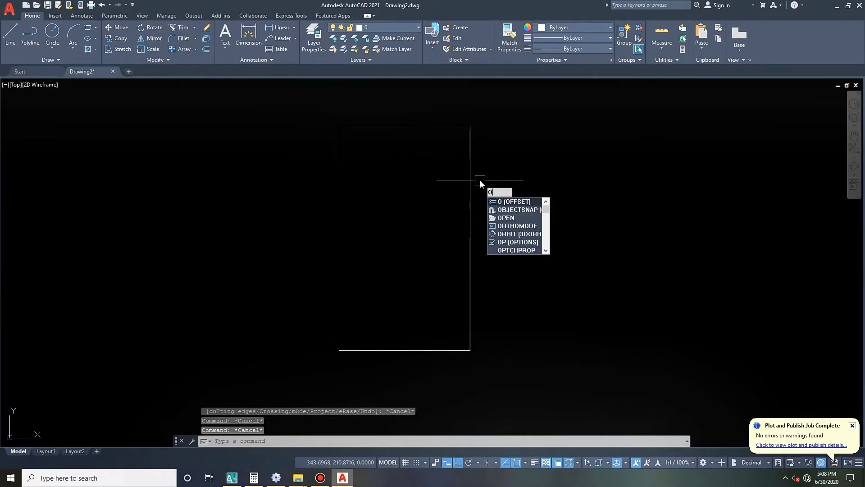
pyautogui.press('Return')
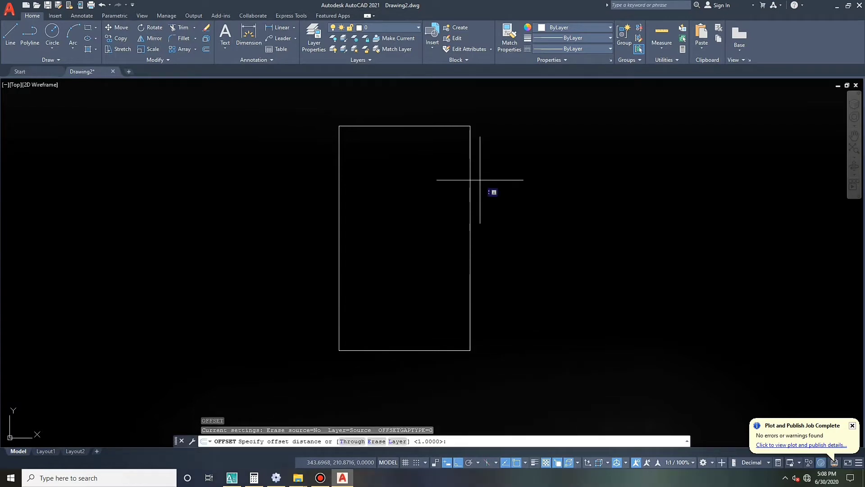
pyautogui.write('70.8')
pyautogui.press('Return')
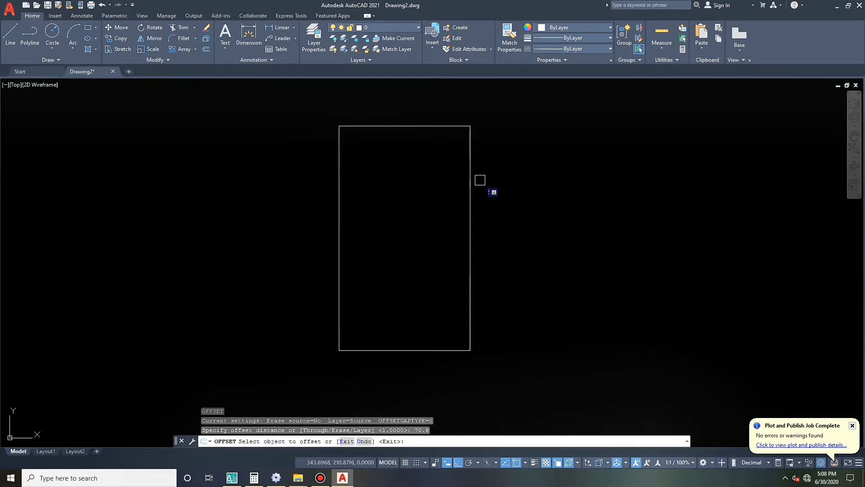
pyautogui.press('Escape')
pyautogui.press('Escape')
pyautogui.press('Escape')
pyautogui.press('Escape')
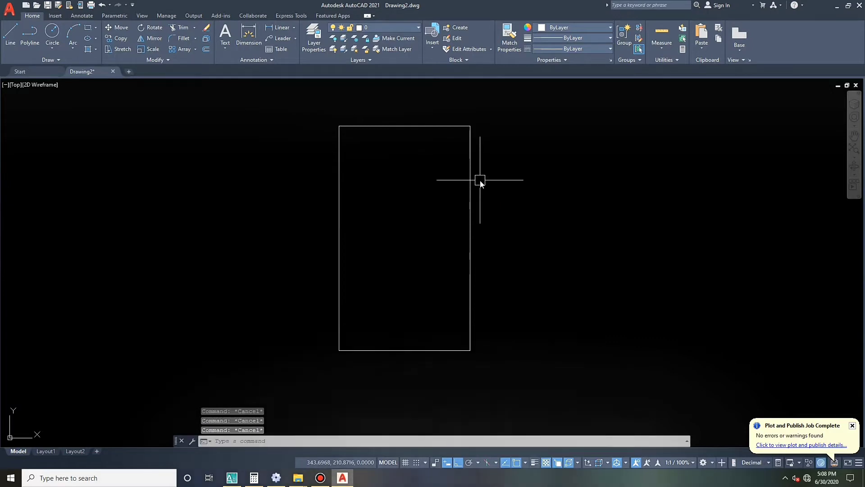
# Step: Offset the rectangle's bottom edge 7.08 upward to the inside
pyautogui.write('o')
pyautogui.press('Return')
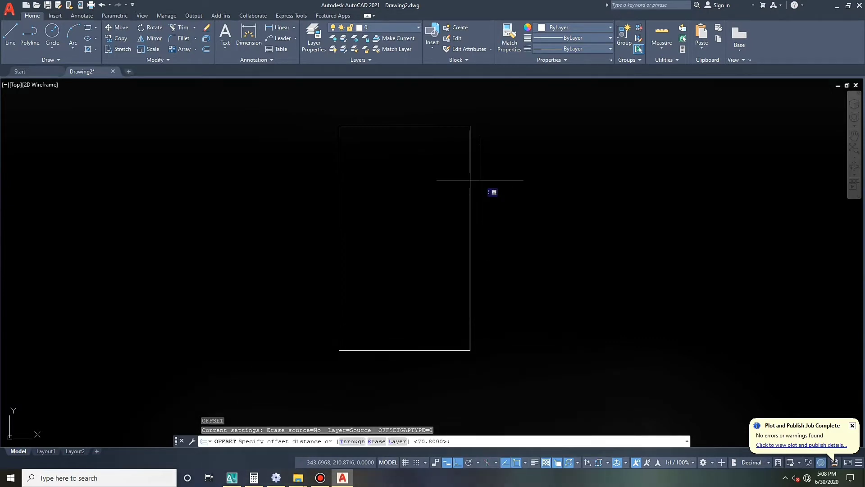
pyautogui.write('7.08')
pyautogui.press('Return')
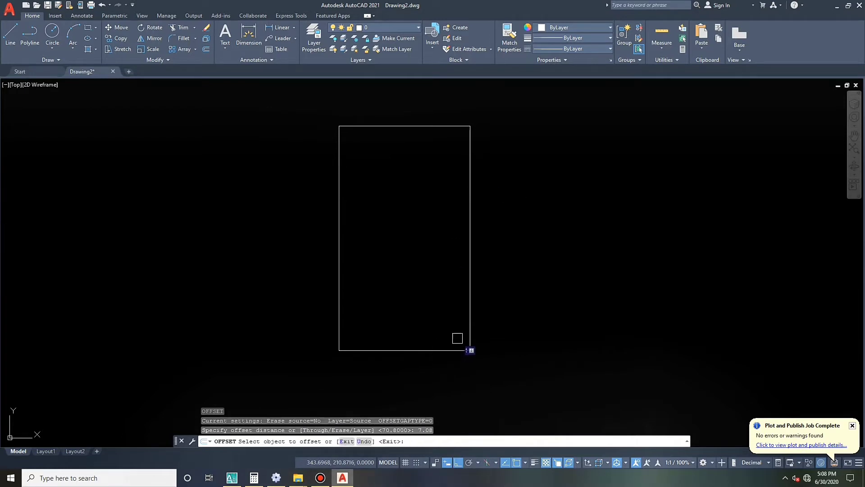
pyautogui.click(450, 350)
pyautogui.click(450, 324)
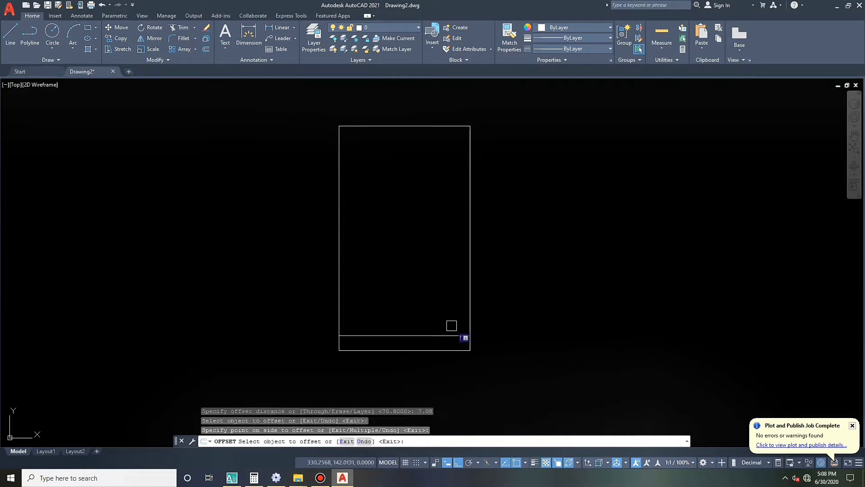
pyautogui.press('Escape')
pyautogui.press('Escape')
pyautogui.press('Escape')
# Step: Offset the rectangle's right edge 24.87 to the inside
pyautogui.write('o')
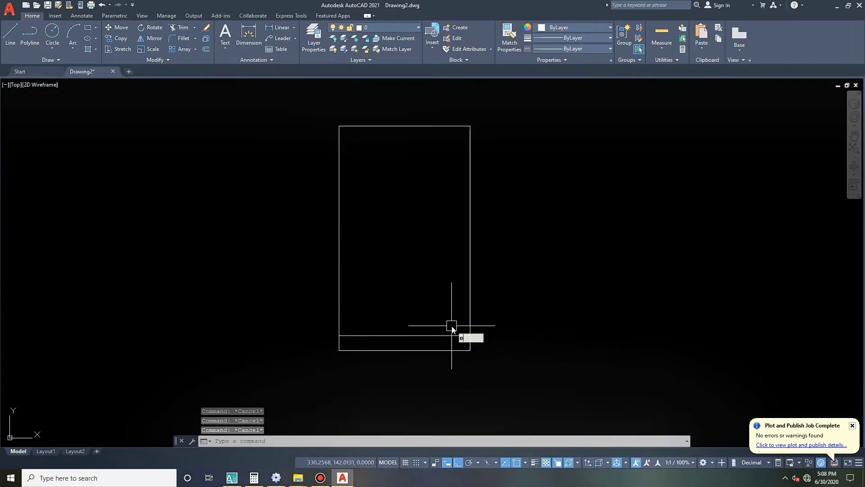
pyautogui.press('Return')
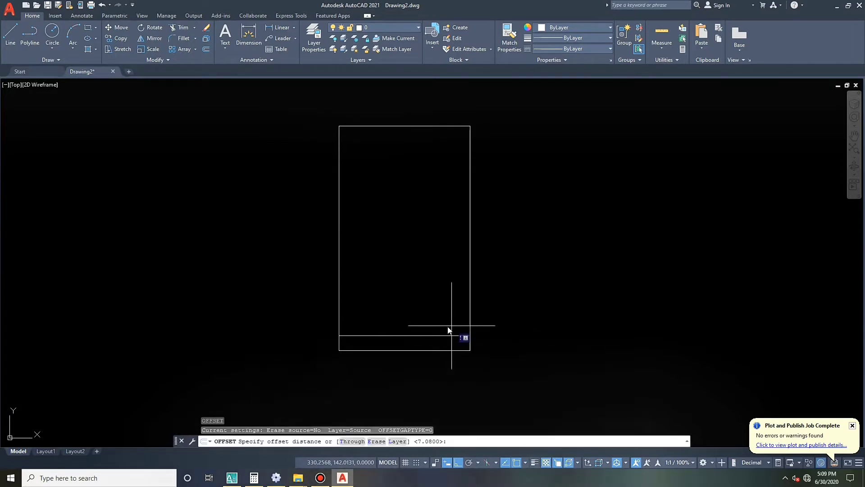
pyautogui.write('24.87')
pyautogui.press('Return')
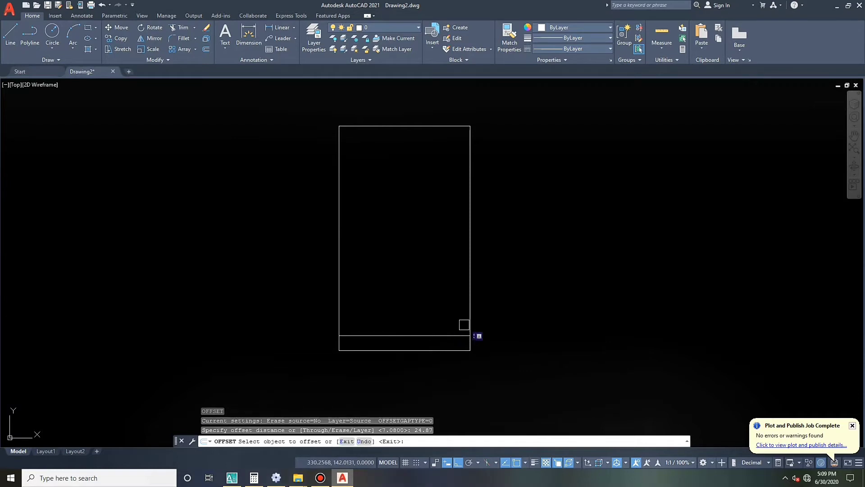
pyautogui.click(470, 325)
pyautogui.click(420, 322)
pyautogui.press('Escape')
pyautogui.press('Escape')
pyautogui.press('Escape')
pyautogui.press('Escape')
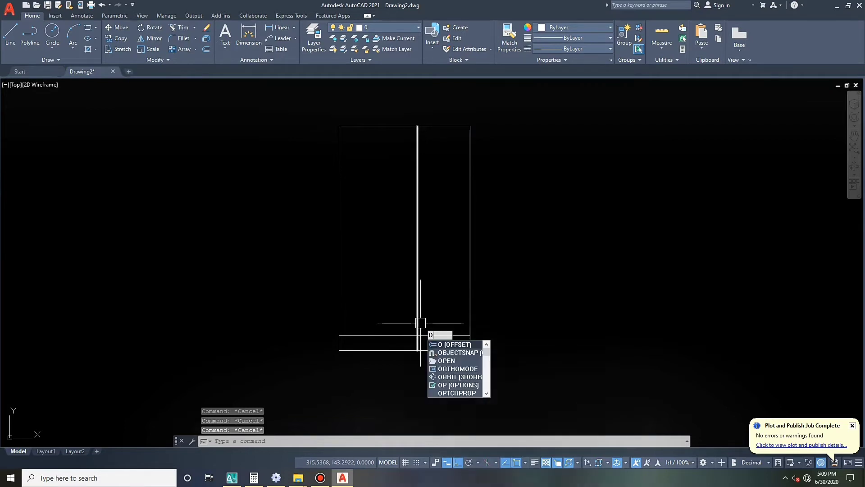
# Step: Offset the inner vertical line 17.14 to the left
pyautogui.press('Return')
pyautogui.write('17')
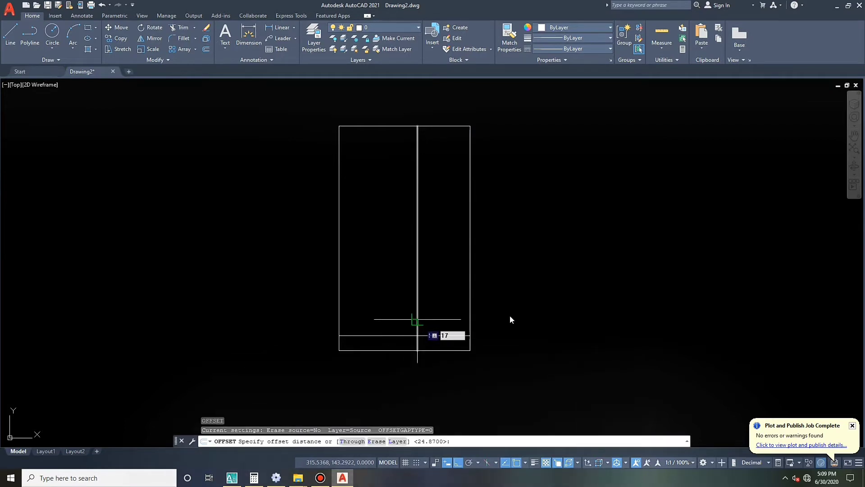
pyautogui.write('.14')
pyautogui.press('Return')
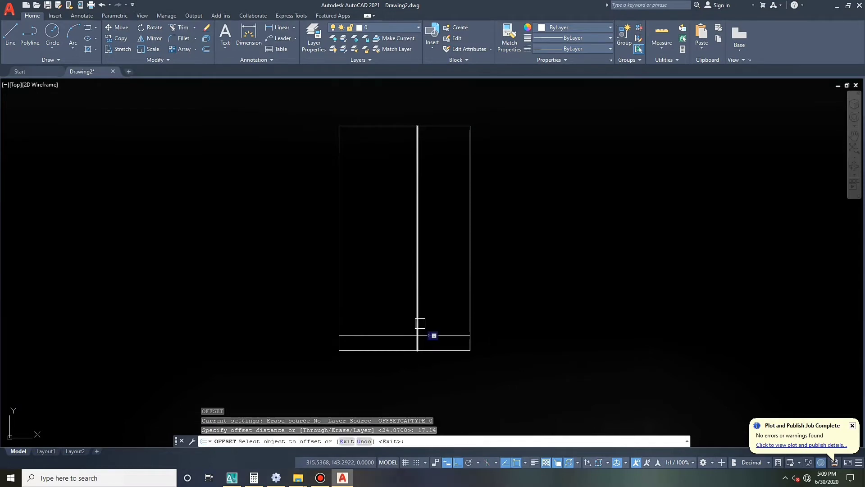
pyautogui.click(417, 333)
pyautogui.click(392, 330)
pyautogui.press('Escape')
pyautogui.press('Escape')
pyautogui.press('Escape')
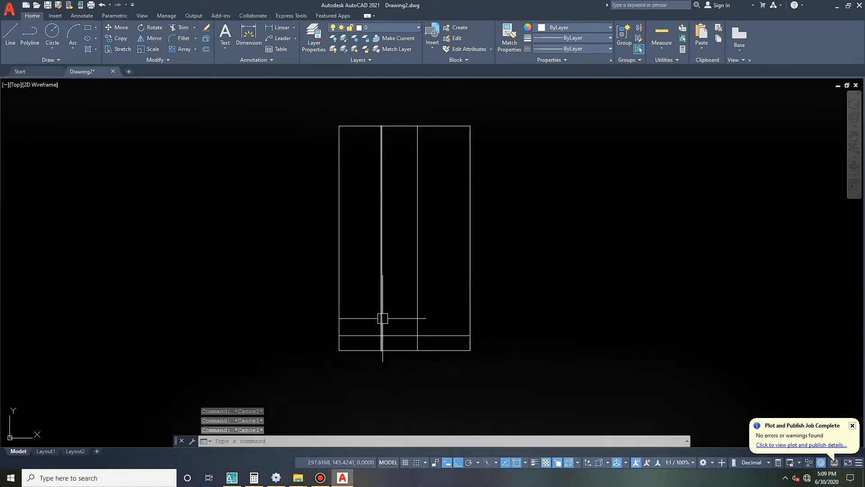
pyautogui.write('tr')
pyautogui.press('Return')
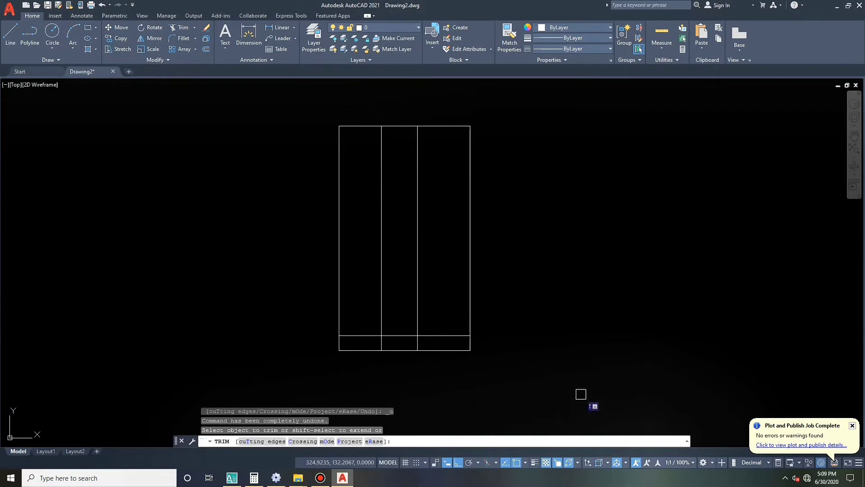
pyautogui.press('Escape')
# Step: Trim the lower corners and both inner vertical lines so only a small tab projects below the rectangle
pyautogui.write('t')
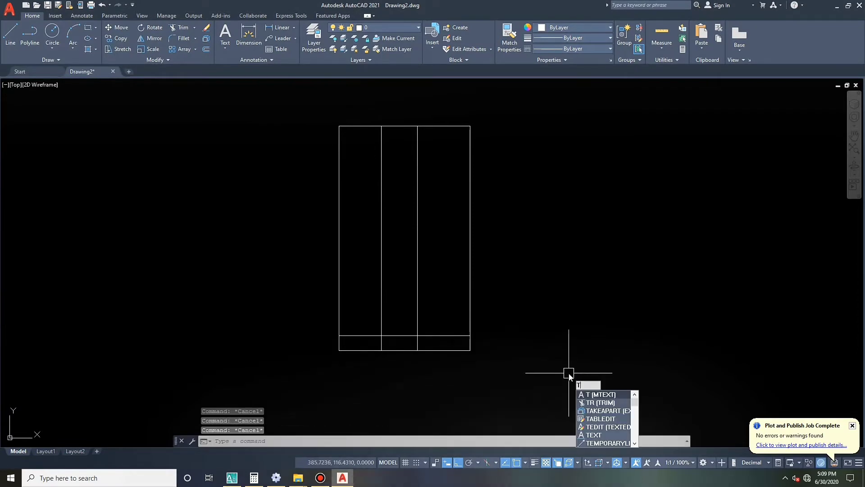
pyautogui.write('r')
pyautogui.press('Return')
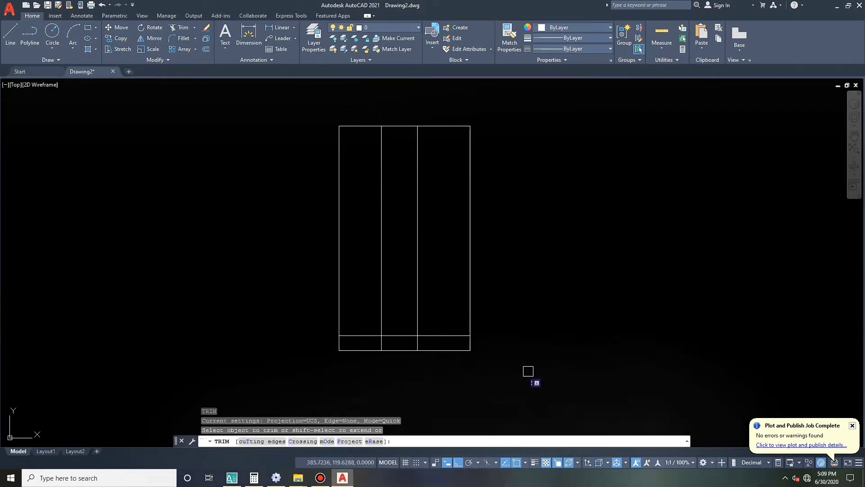
pyautogui.click(472, 344)
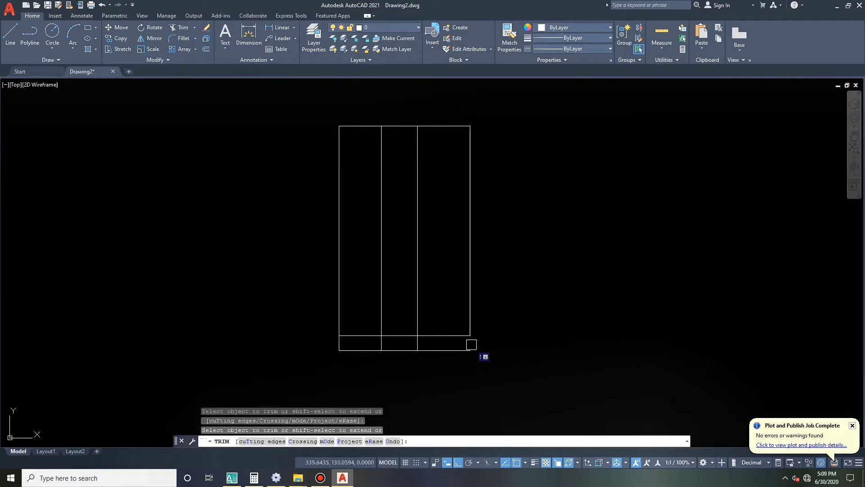
pyautogui.click(464, 350)
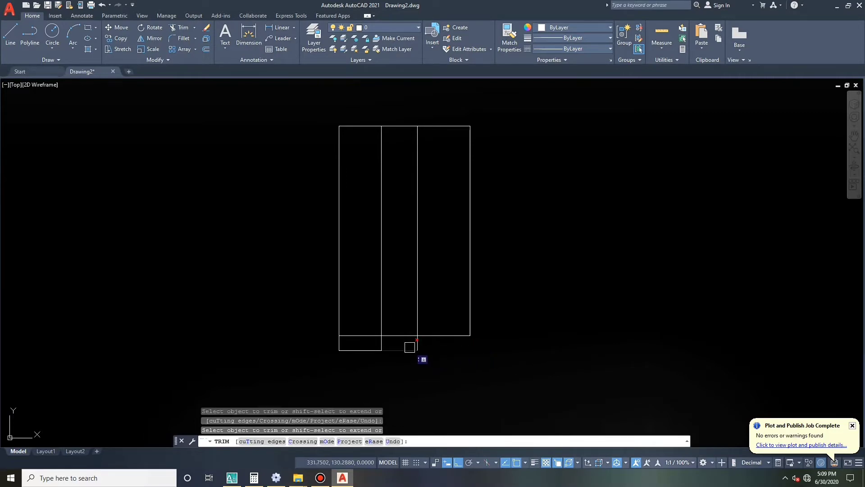
pyautogui.click(417, 333)
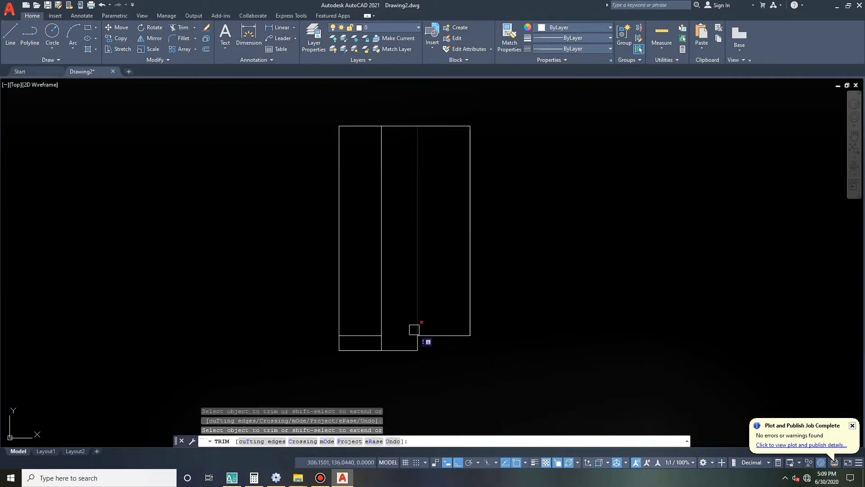
pyautogui.click(382, 331)
pyautogui.click(360, 350)
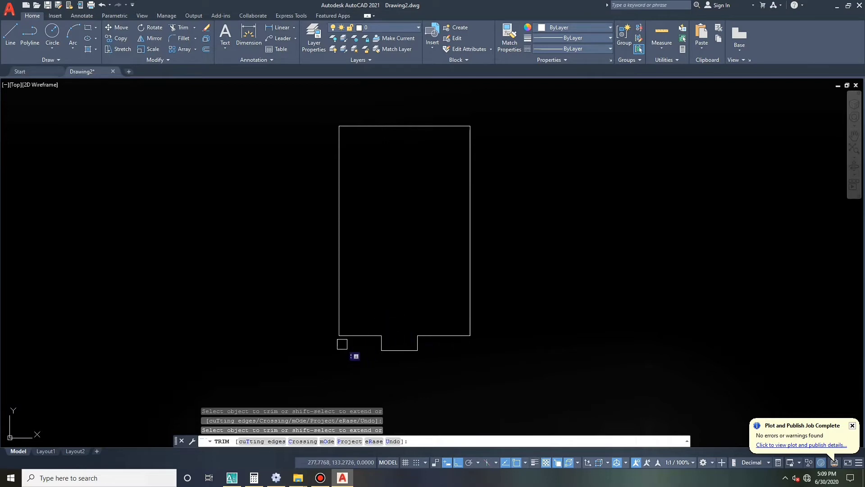
pyautogui.press('Escape')
pyautogui.scroll(-2, 300, 319)
pyautogui.press('Escape')
pyautogui.press('Escape')
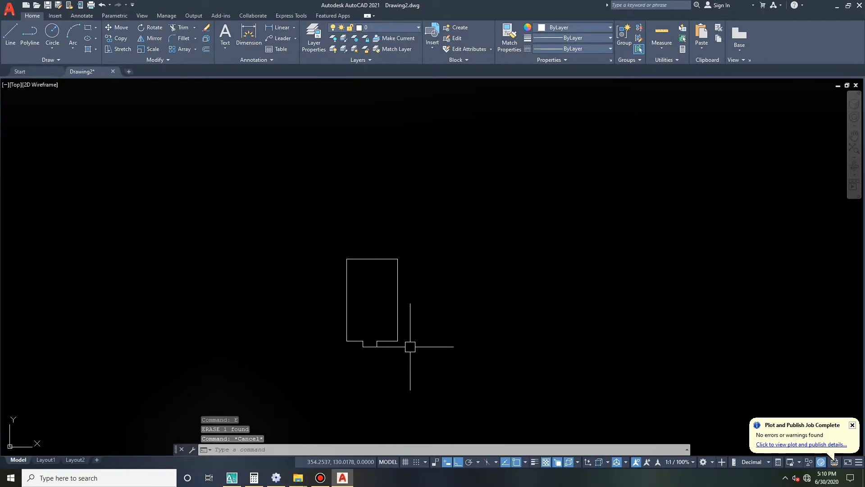
# Step: Offset the rectangle's left edge 310.89 to the right
pyautogui.press('Return')
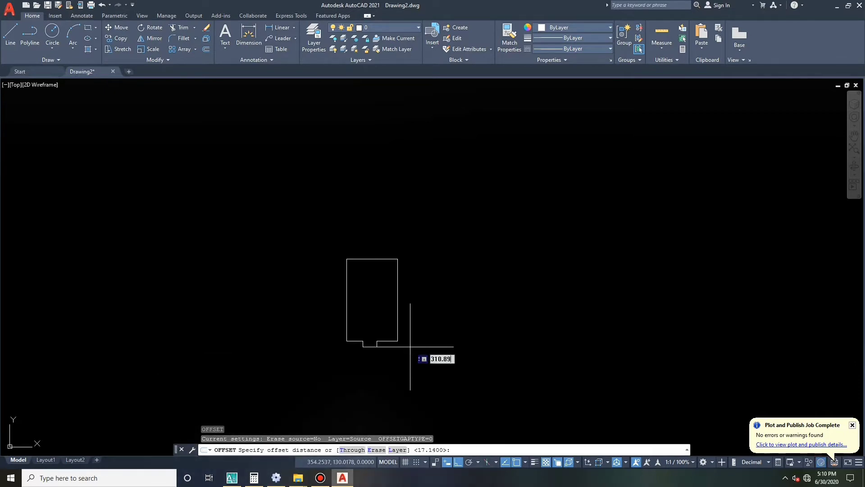
pyautogui.write('310.89')
pyautogui.press('Return')
pyautogui.click(348, 327)
pyautogui.click(409, 323)
pyautogui.press('Escape')
pyautogui.press('Escape')
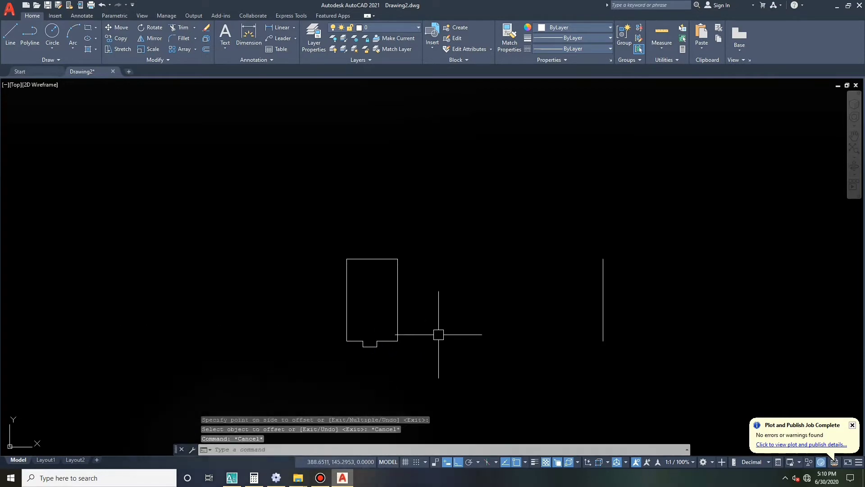
pyautogui.press('Escape')
pyautogui.press('Escape')
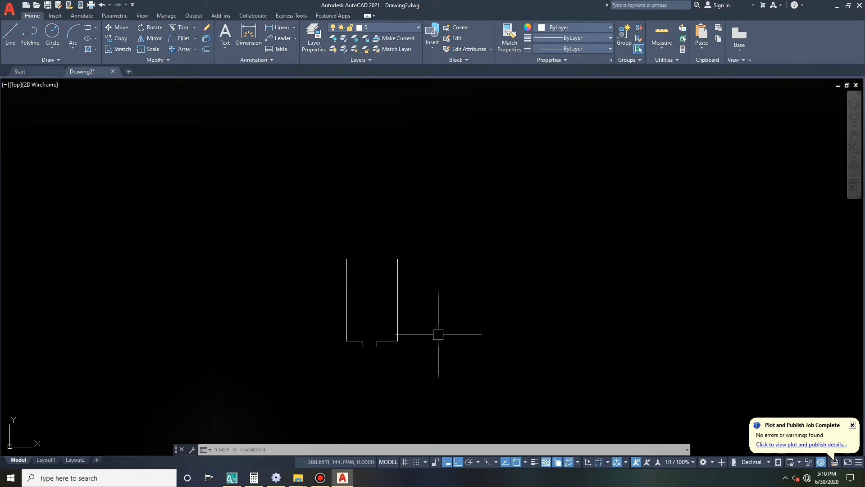
# Step: Stretch the lower end of the far-right vertical line downward, and lengthen the tab's bottom edge to the right past that line
pyautogui.click(604, 342)
pyautogui.click(491, 324)
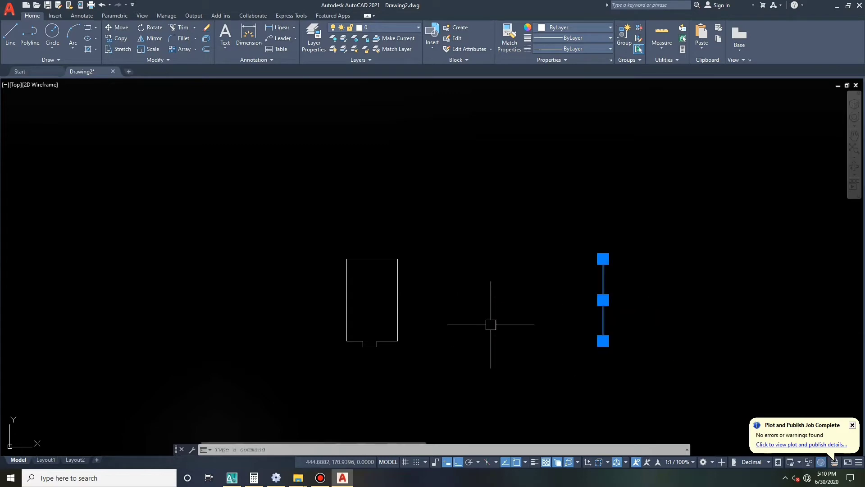
pyautogui.click(603, 341)
pyautogui.click(602, 394)
pyautogui.press('Escape')
pyautogui.press('Escape')
pyautogui.press('Escape')
pyautogui.write('o')
pyautogui.press('Return')
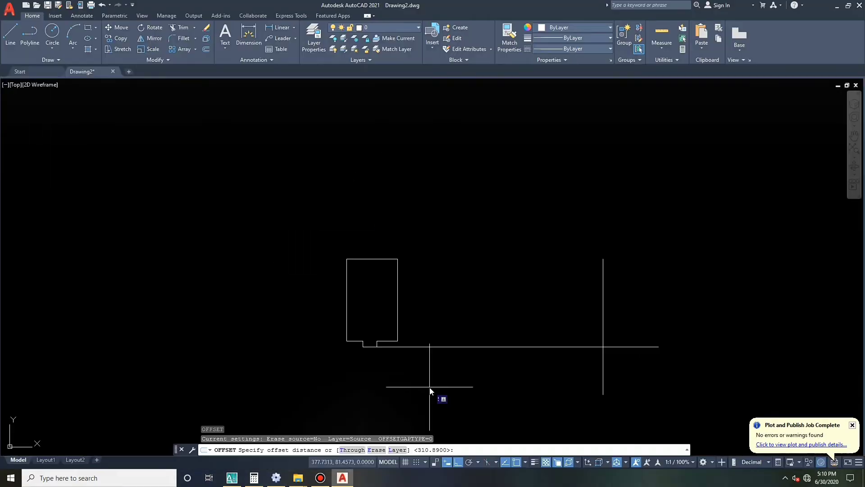
pyautogui.press('Escape')
pyautogui.press('Escape')
pyautogui.press('Escape')
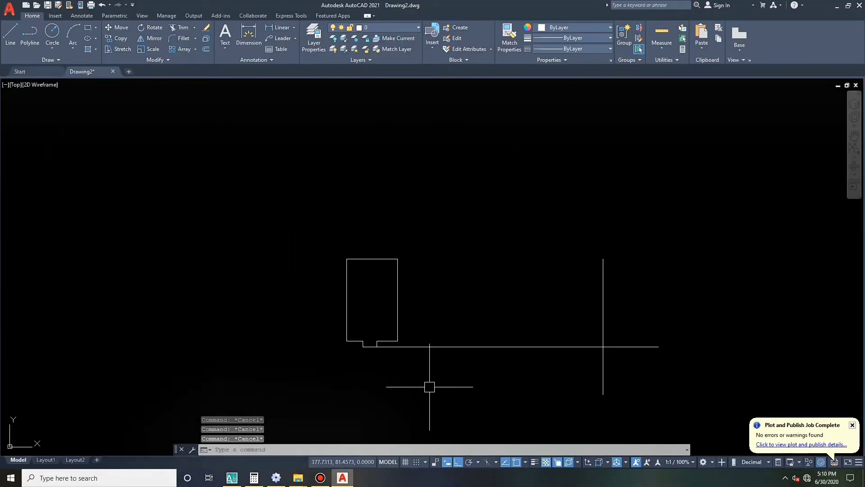
# Step: Offset the long horizontal line through the tab's bottom 29.66 upward
pyautogui.write('o')
pyautogui.press('Return')
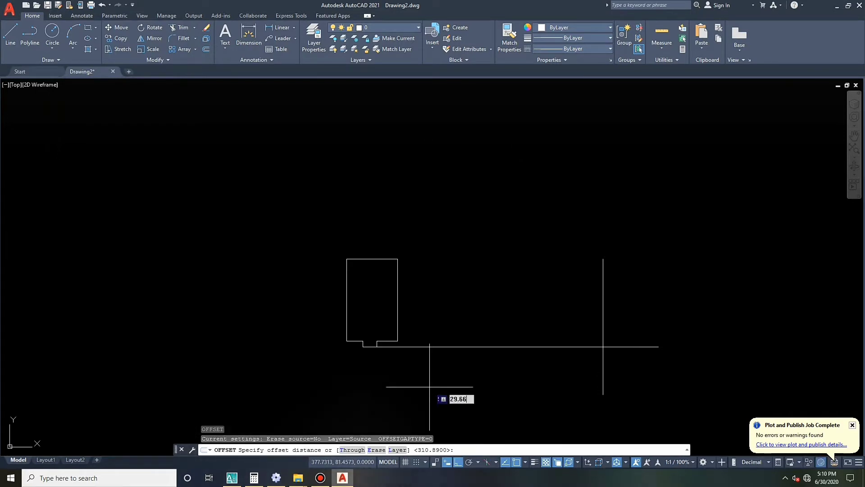
pyautogui.write('29.66')
pyautogui.press('Return')
pyautogui.click(527, 347)
pyautogui.click(558, 340)
pyautogui.press('Escape')
pyautogui.press('Escape')
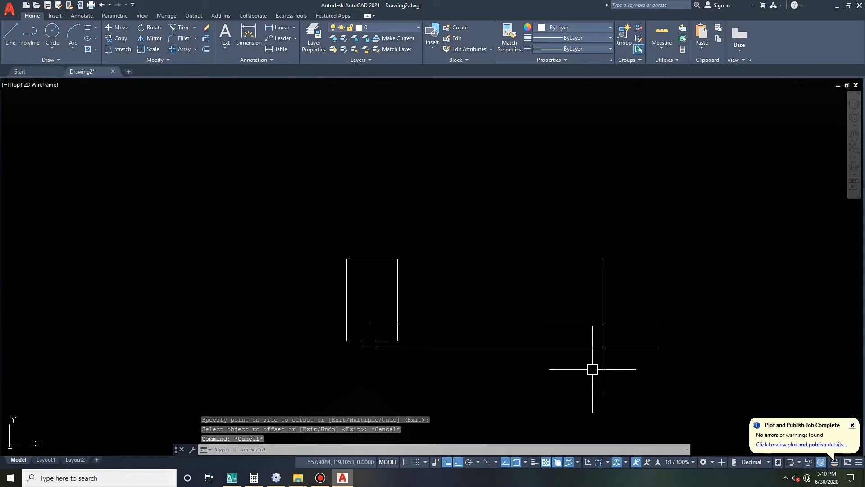
# Step: Erase the original long horizontal line that runs along the tab's bottom
pyautogui.click(589, 347)
pyautogui.write('e')
pyautogui.press('Return')
pyautogui.press('Escape')
pyautogui.write('c')
pyautogui.press('Return')
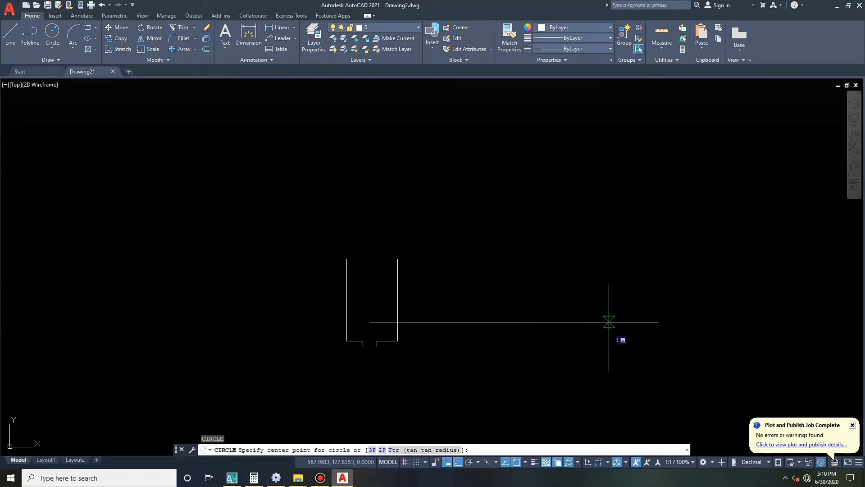
pyautogui.click(603, 326)
pyautogui.press('Escape')
# Step: Draw a circle centred where the offset line crosses the far-right vertical line, with its radius reaching the rectangle's left edge
pyautogui.rightClick(529, 288)
pyautogui.click(539, 293)
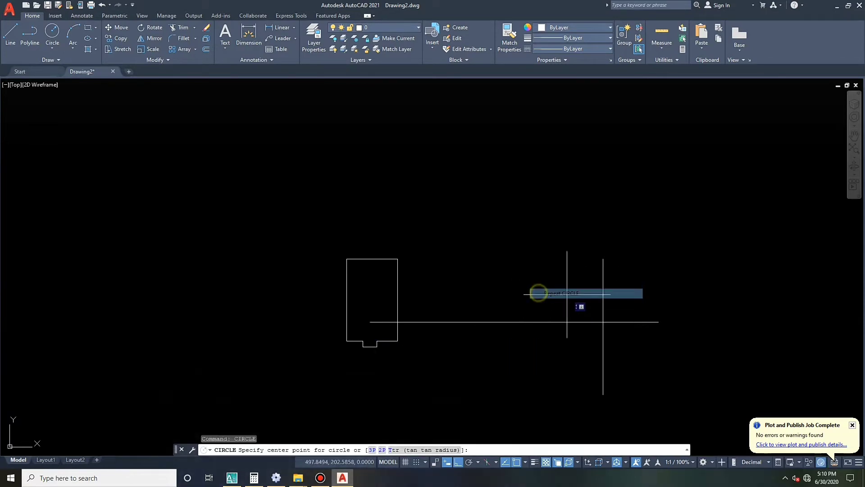
pyautogui.click(603, 322)
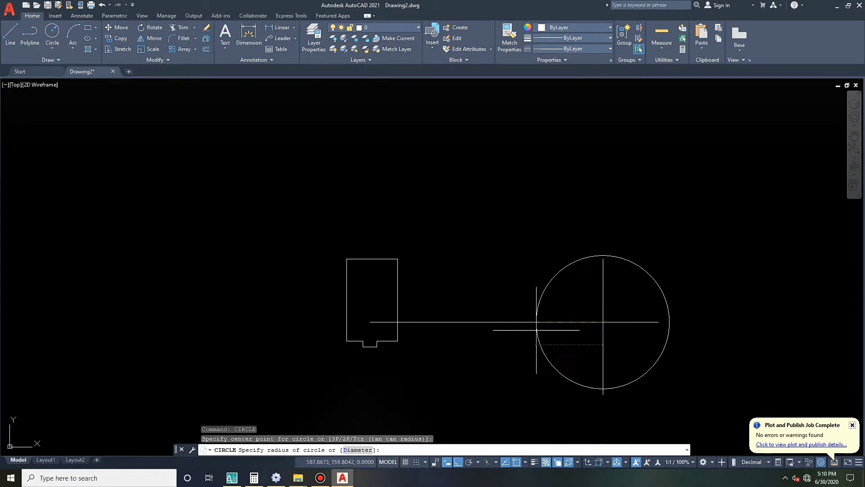
pyautogui.click(346, 317)
pyautogui.press('Escape')
pyautogui.press('Escape')
# Step: Trim the large circle so only its arc between the rectangle's top and bottom edges remains
pyautogui.scroll(-3, 335, 261)
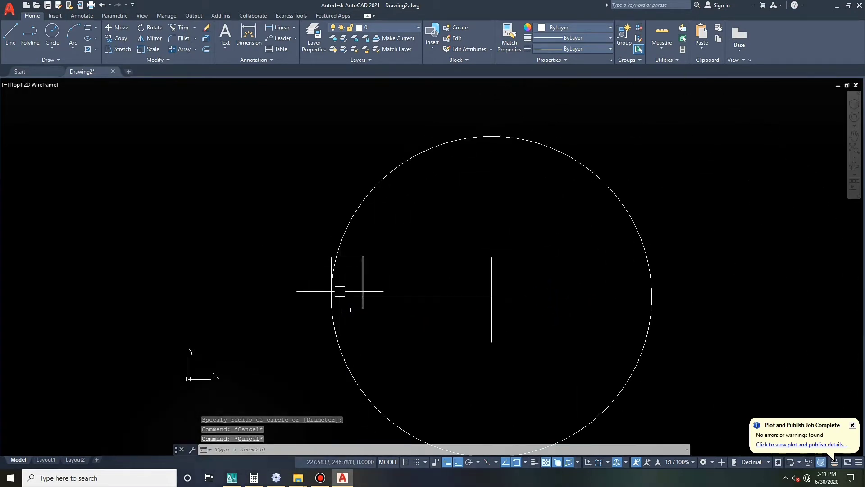
pyautogui.press('Escape')
pyautogui.scroll(3, 340, 274)
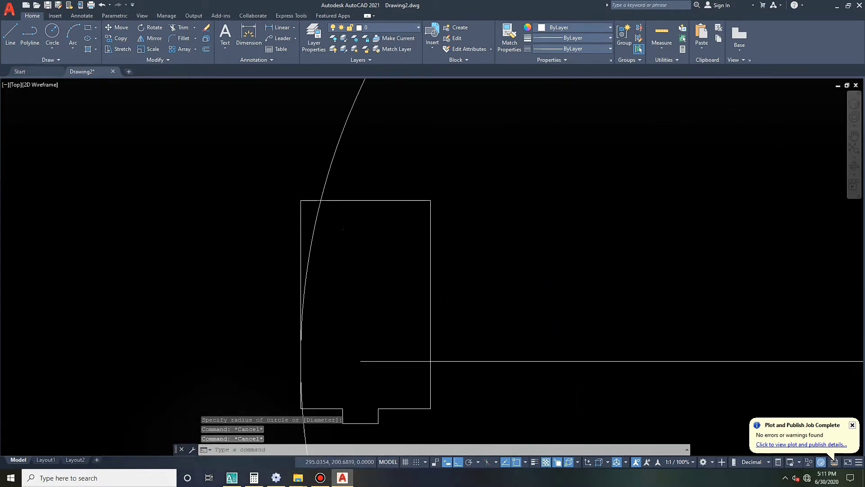
pyautogui.scroll(-2, 326, 248)
pyautogui.write('tr')
pyautogui.press('Return')
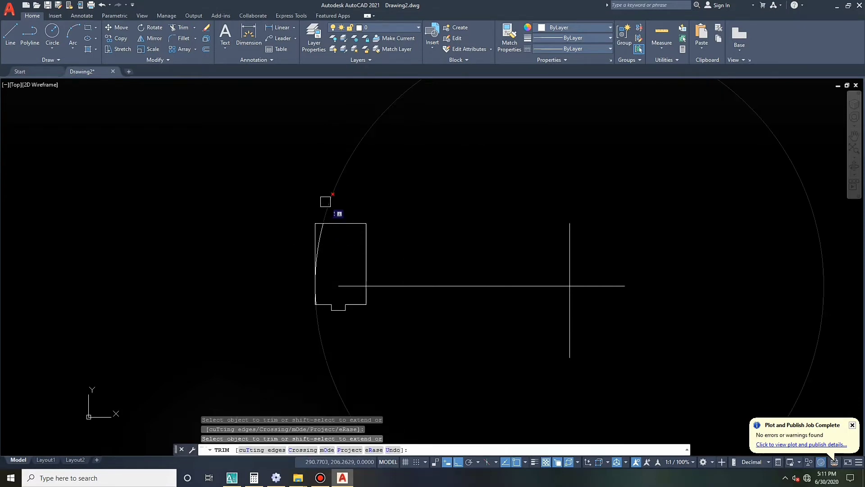
pyautogui.click(329, 203)
pyautogui.scroll(5, 333, 315)
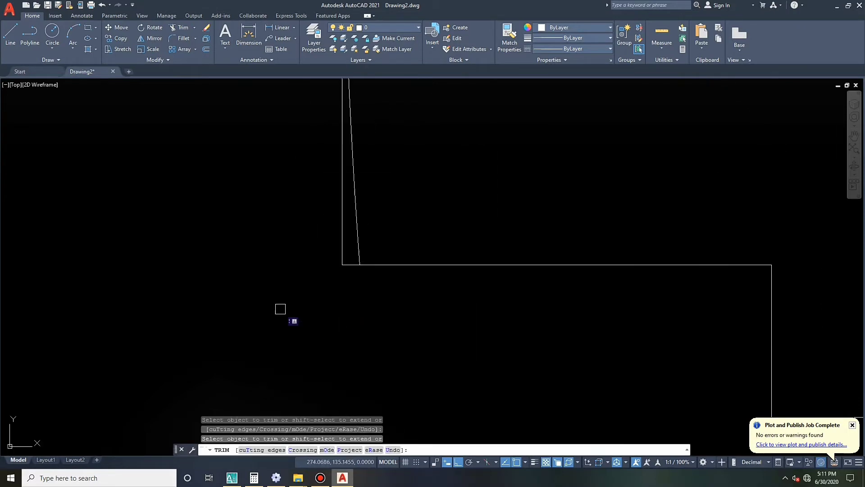
pyautogui.click(370, 256)
pyautogui.press('Escape')
# Step: Erase the rectangle's straight left edge beside the arc
pyautogui.click(353, 244)
pyautogui.write('e')
pyautogui.press('Return')
pyautogui.scroll(-5, 314, 311)
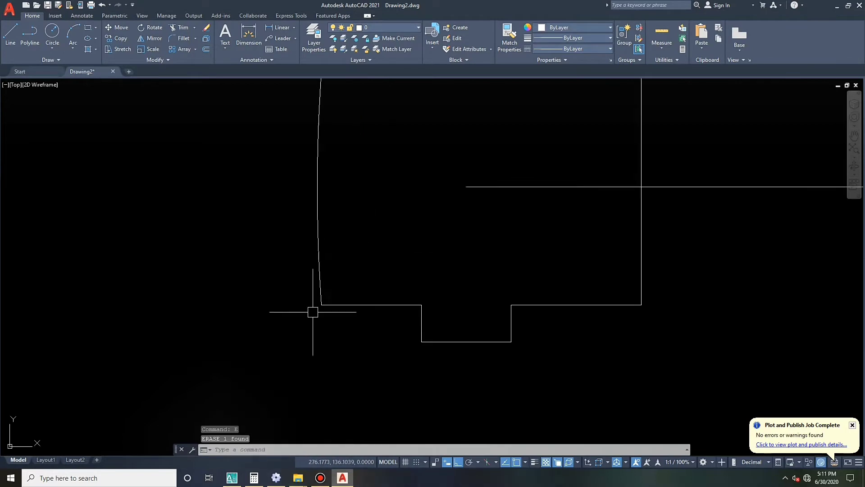
pyautogui.press('Escape')
pyautogui.press('Escape')
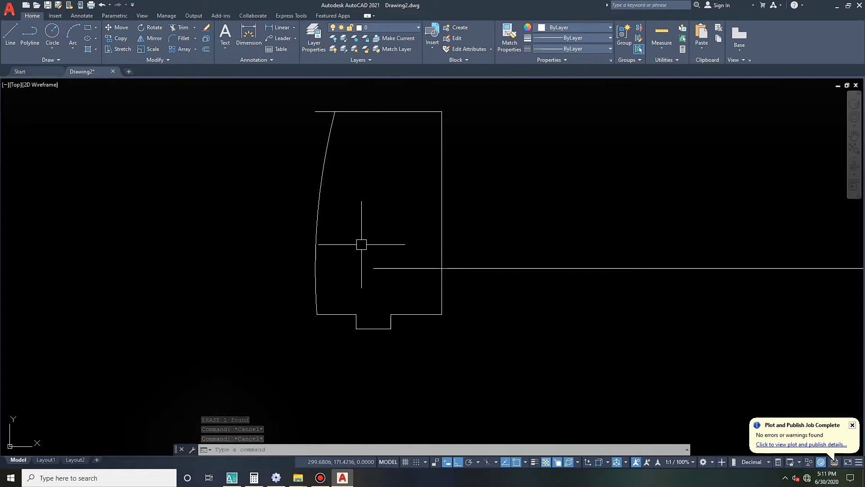
pyautogui.press('Escape')
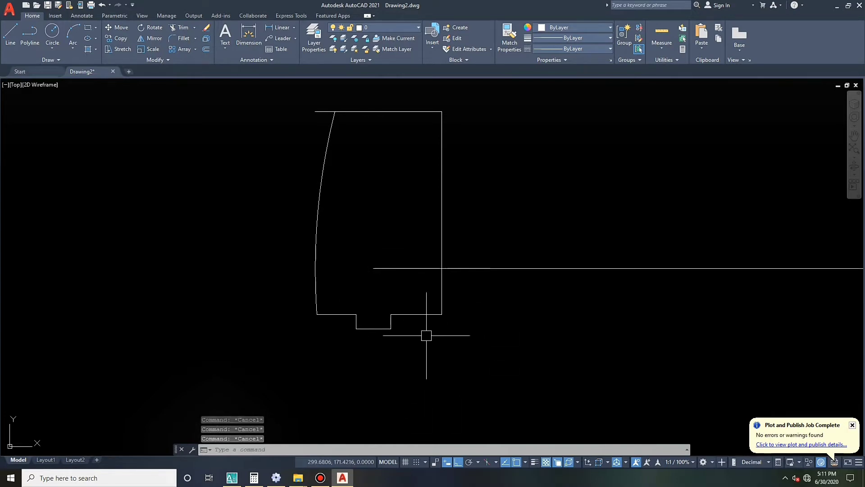
pyautogui.write('f')
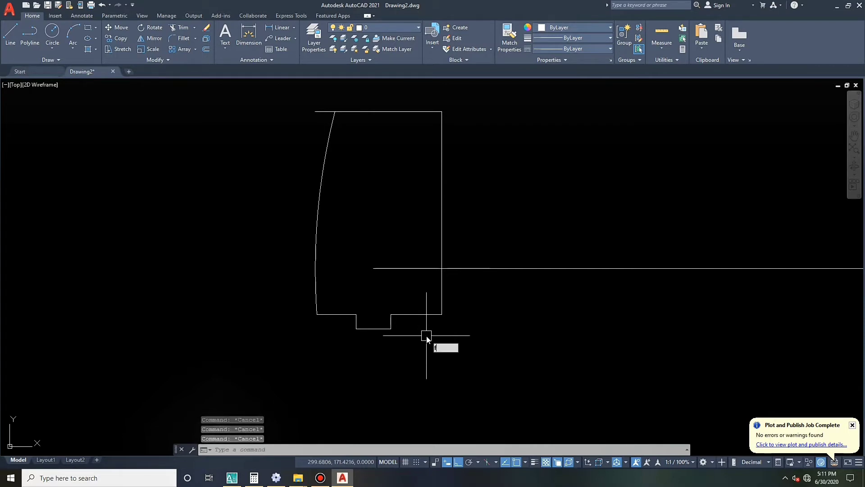
pyautogui.press('Return')
pyautogui.write('r')
pyautogui.press('Return')
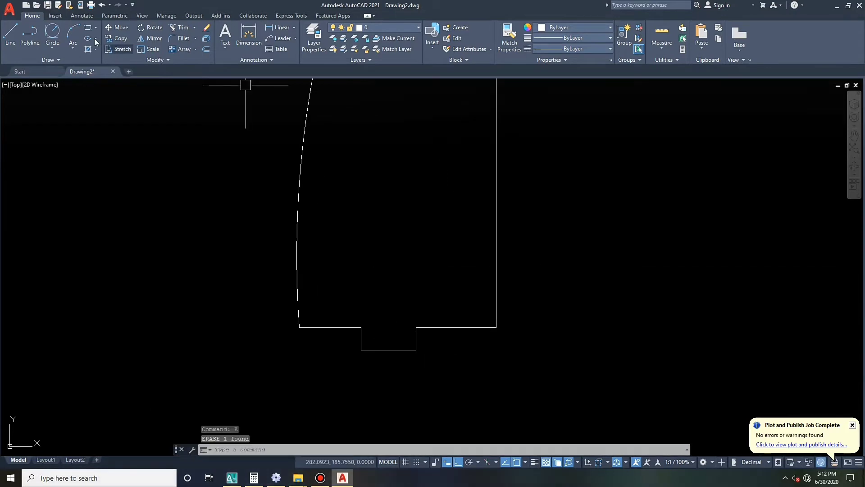
# Step: Draw a Tan, Tan, Radius circle of radius 30.31 tangent to the bottom edge left of the tab and the left arc
pyautogui.click(53, 46)
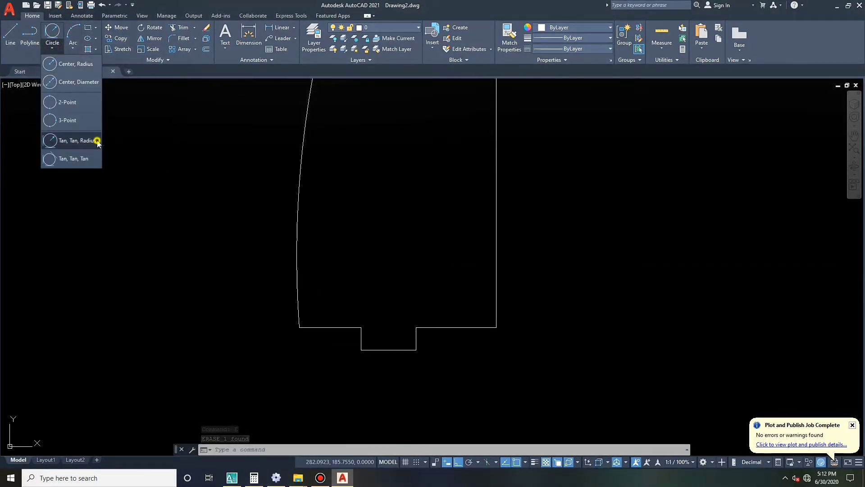
pyautogui.click(77, 140)
pyautogui.click(340, 325)
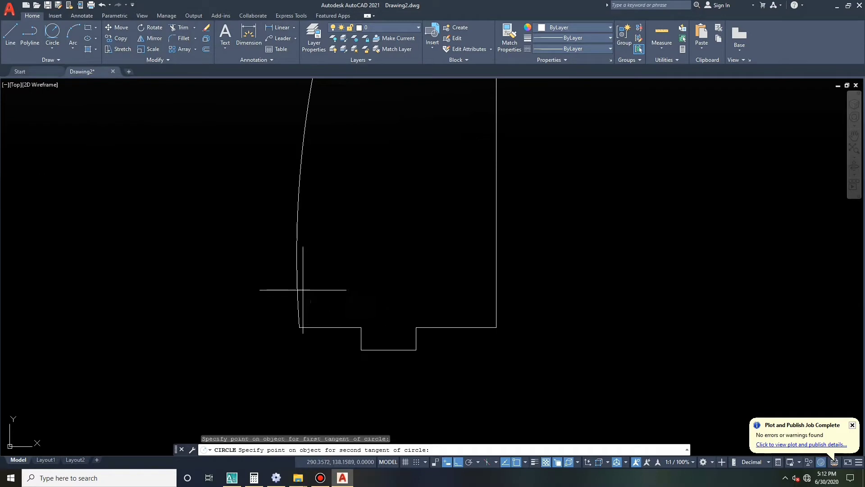
pyautogui.click(299, 290)
pyautogui.click(299, 325)
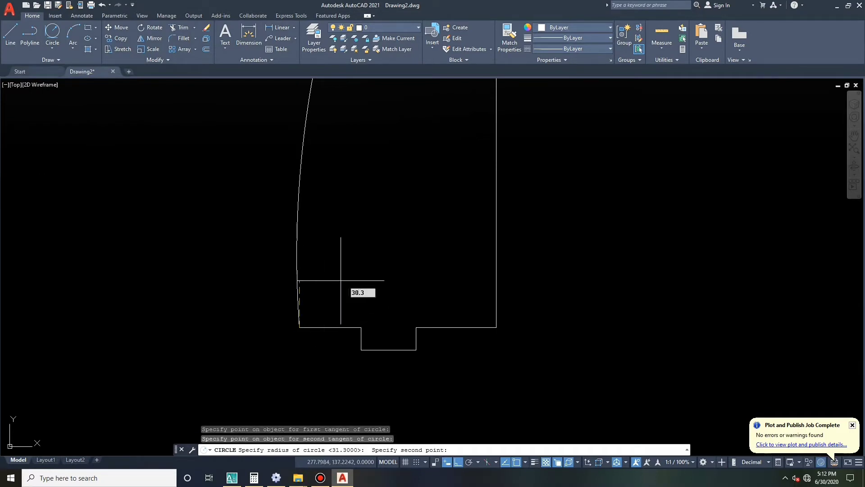
pyautogui.write('30.31')
pyautogui.press('Return')
pyautogui.press('Escape')
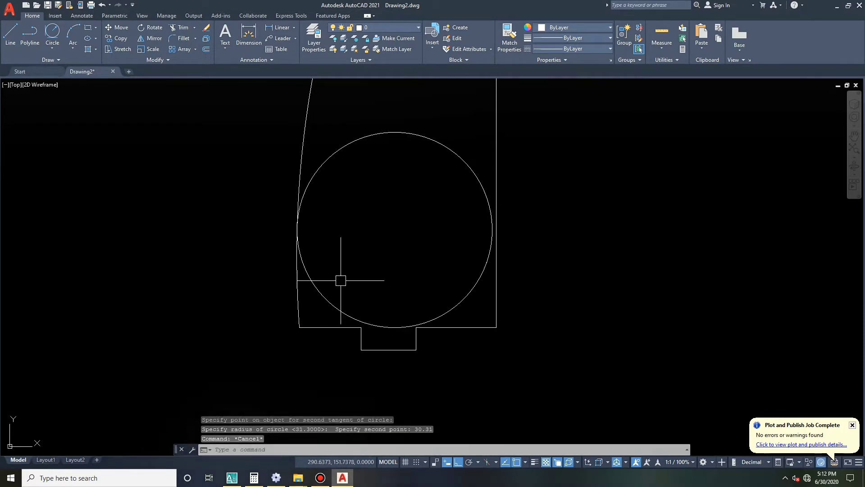
pyautogui.press('Escape')
pyautogui.press('Escape')
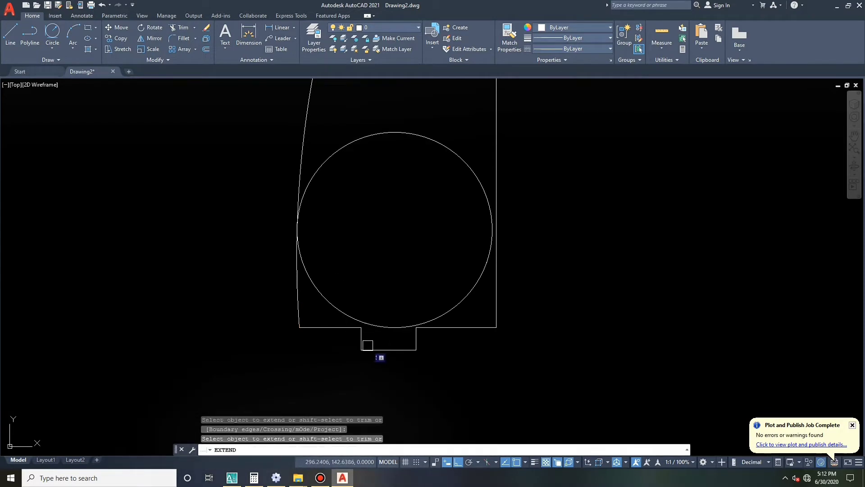
# Step: Extend the tab's left side up to the circle, and move the circle down until it meets the tab's upper-left corner
pyautogui.click(375, 327)
pyautogui.write('m')
pyautogui.press('Return')
pyautogui.scroll(5, 376, 331)
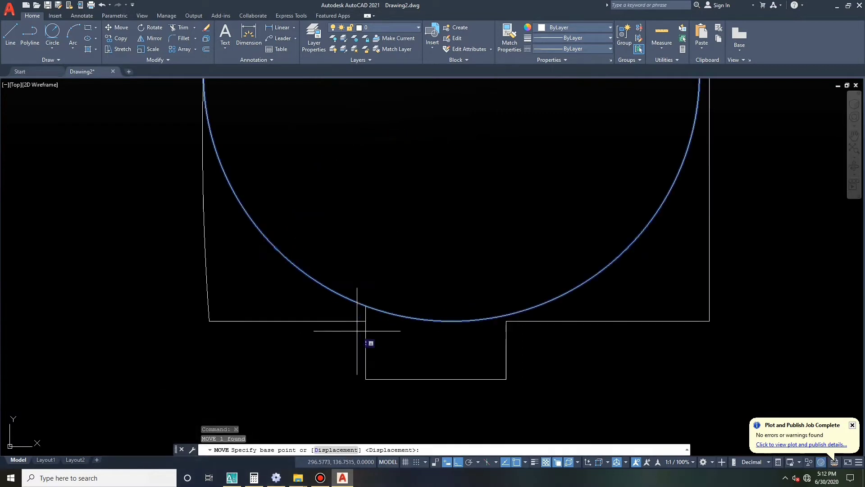
pyautogui.click(367, 309)
pyautogui.press('Escape')
pyautogui.press('Escape')
pyautogui.press('Escape')
# Step: Erase the extended vertical line on the tab's left side
pyautogui.click(365, 308)
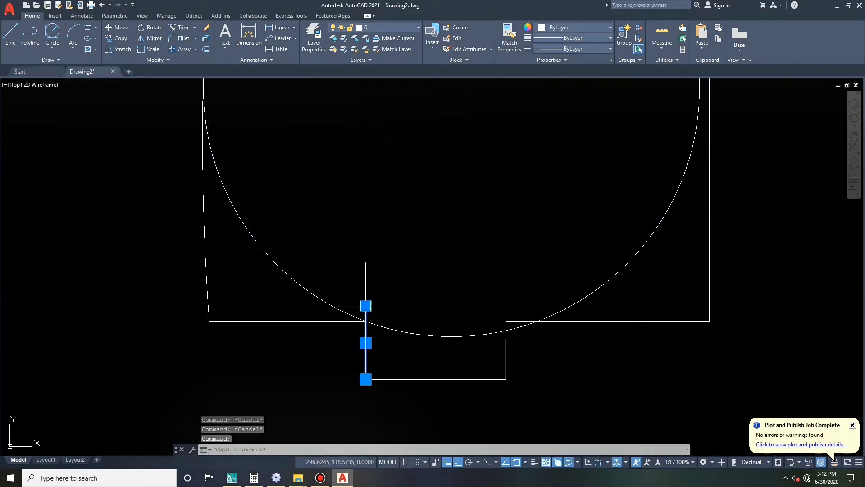
pyautogui.write('e')
pyautogui.press('Return')
pyautogui.scroll(-2, 297, 322)
pyautogui.press('Escape')
pyautogui.press('Escape')
pyautogui.press('Escape')
# Step: Draw a short horizontal construction line leftward from the circle's left quadrant across the large left arc
pyautogui.scroll(6, 228, 148)
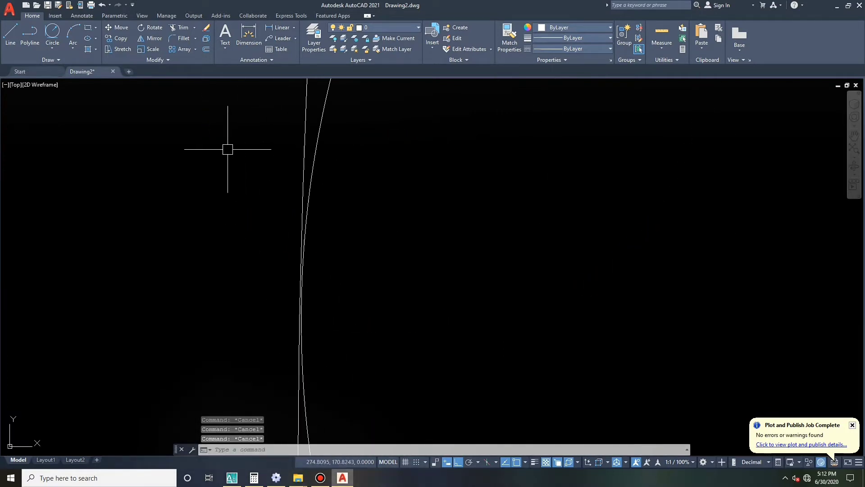
pyautogui.scroll(1, 300, 230)
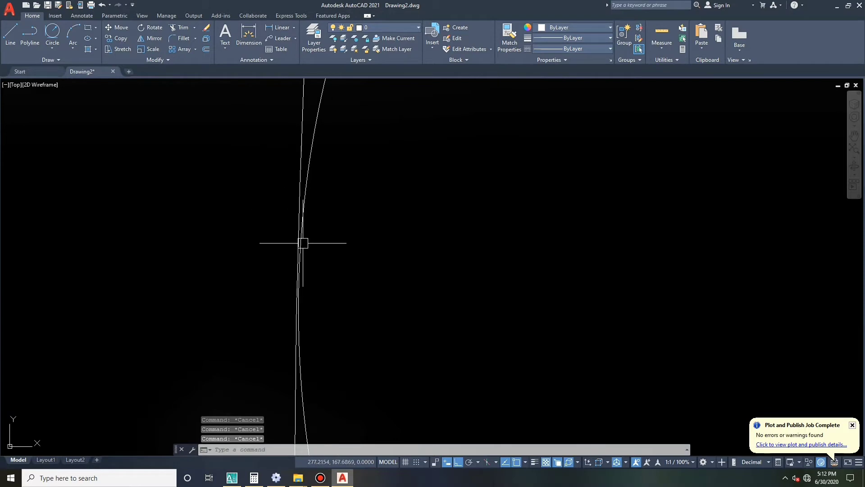
pyautogui.write('l')
pyautogui.press('Return')
pyautogui.click(299, 309)
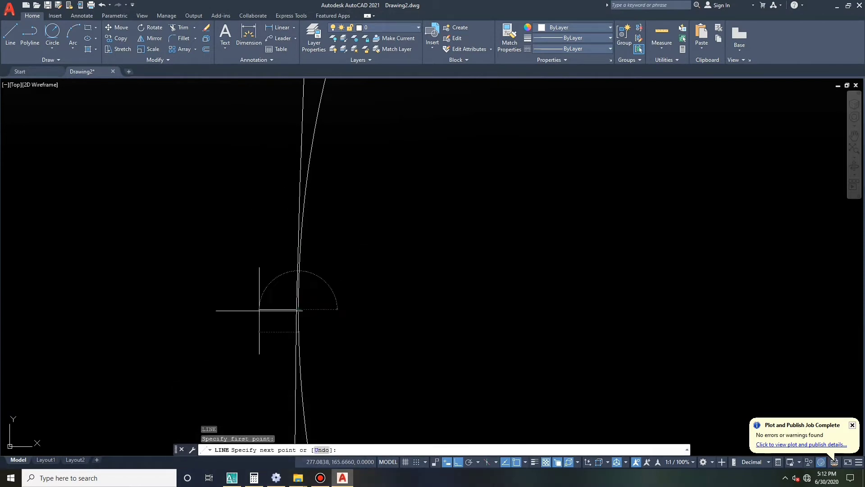
pyautogui.click(259, 309)
pyautogui.press('Escape')
pyautogui.press('Escape')
# Step: Move the circle left from its left quadrant to where the construction line crosses the large arc
pyautogui.scroll(8, 307, 289)
pyautogui.click(254, 334)
pyautogui.scroll(-2, 321, 219)
pyautogui.scroll(2, 309, 284)
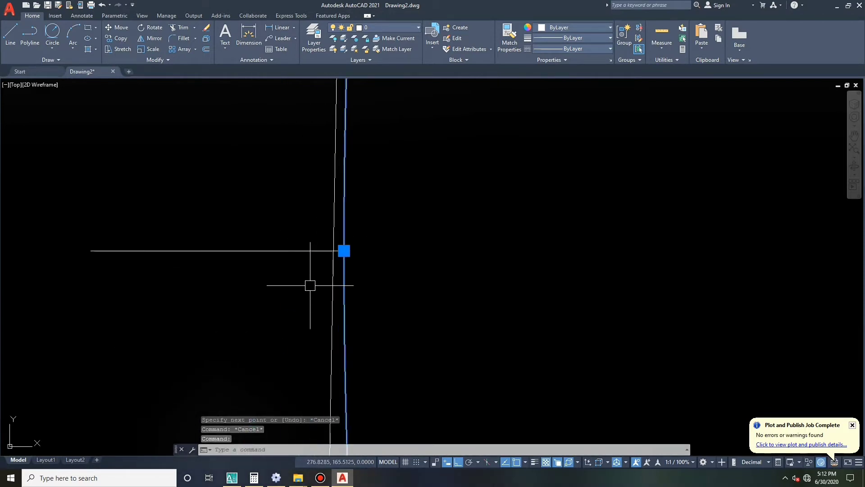
pyautogui.write('m')
pyautogui.press('Return')
pyautogui.press('Escape')
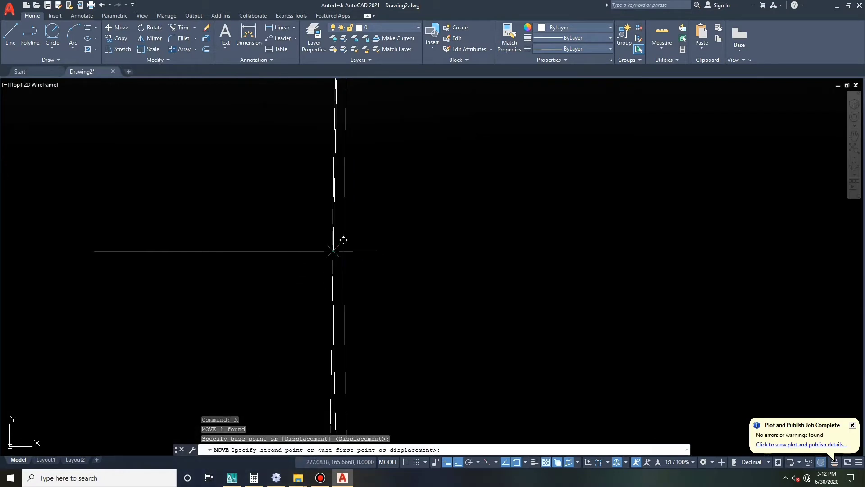
# Step: Erase the short horizontal construction line beside the circle
pyautogui.scroll(-3, 311, 261)
pyautogui.write('e')
pyautogui.press('Return')
pyautogui.press('Escape')
pyautogui.press('Escape')
pyautogui.press('Escape')
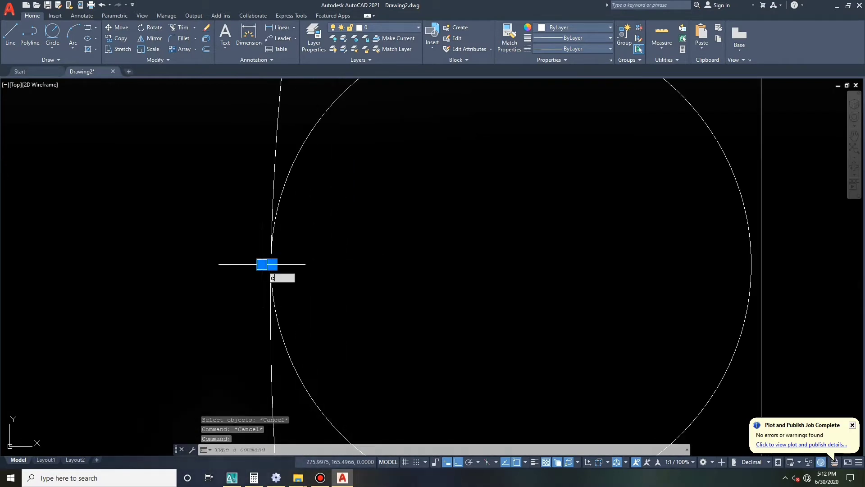
# Step: Draw a vertical line from the tab's lower-left corner up past the circle
pyautogui.scroll(-6, 275, 269)
pyautogui.scroll(4, 293, 293)
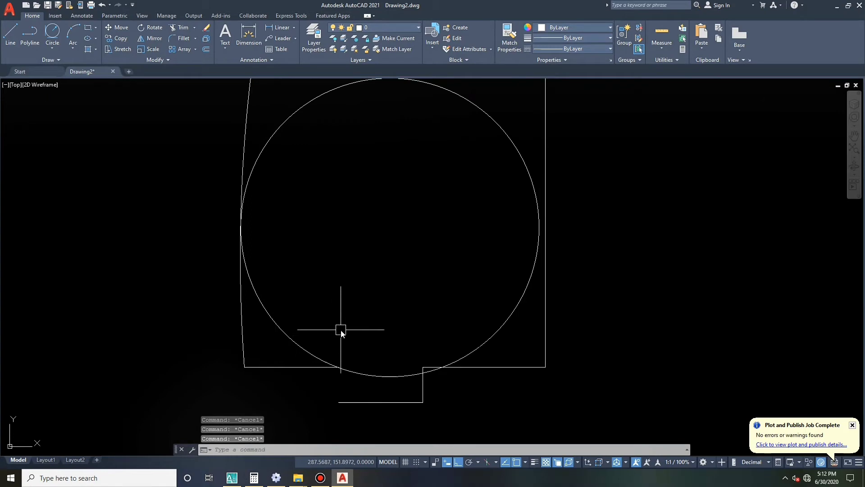
pyautogui.write('l')
pyautogui.press('Return')
pyautogui.click(338, 402)
pyautogui.click(344, 334)
pyautogui.press('Escape')
pyautogui.press('Escape')
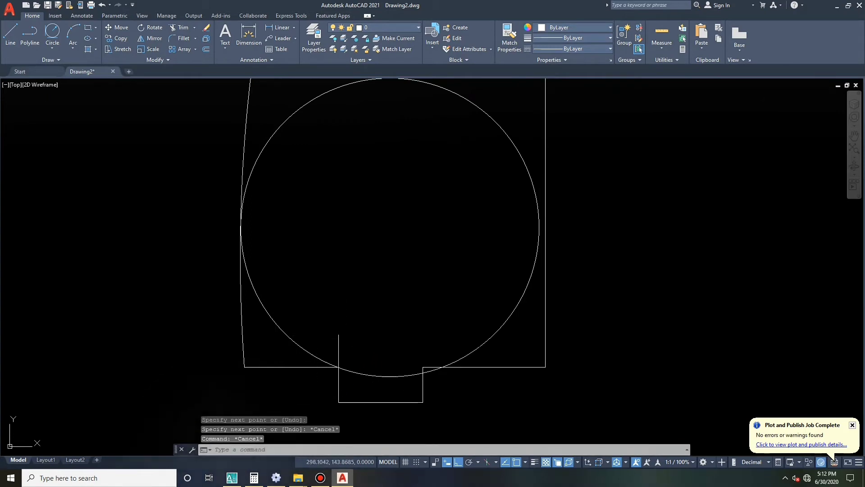
pyautogui.press('Escape')
# Step: Trim the part of the tab's new left side that projects up into the circle
pyautogui.write('tr')
pyautogui.press('Return')
pyautogui.click(342, 347)
pyautogui.press('Escape')
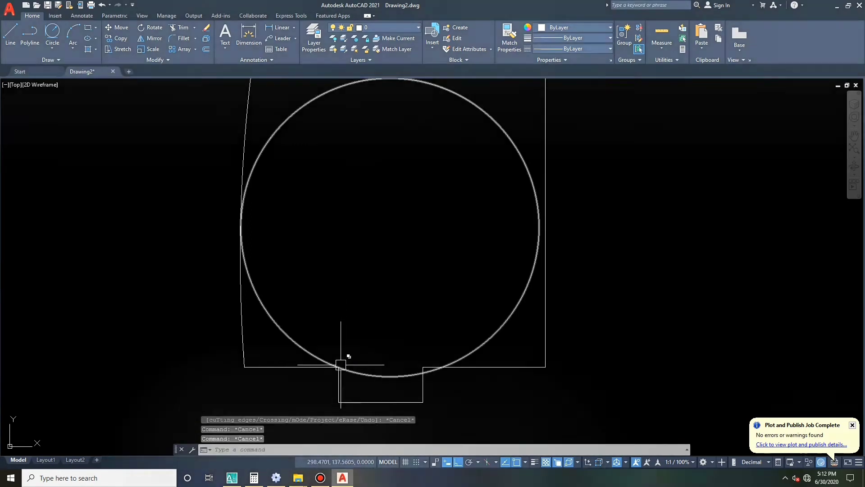
# Step: Trim the circle inside the tab and around its upper right, leaving the lower-left arc as the rounded corner
pyautogui.write('tr')
pyautogui.press('Return')
pyautogui.click(354, 371)
pyautogui.click(266, 148)
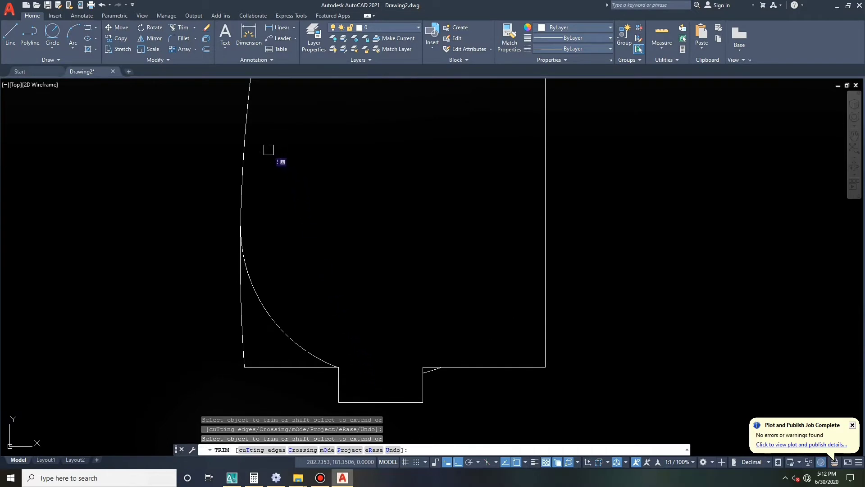
pyautogui.press('Escape')
pyautogui.press('Escape')
pyautogui.press('Escape')
# Step: Trim the bottom edge left of the tab and the lower end of the large arc outside the rounded corner
pyautogui.write('r')
pyautogui.press('space')
pyautogui.click(289, 371)
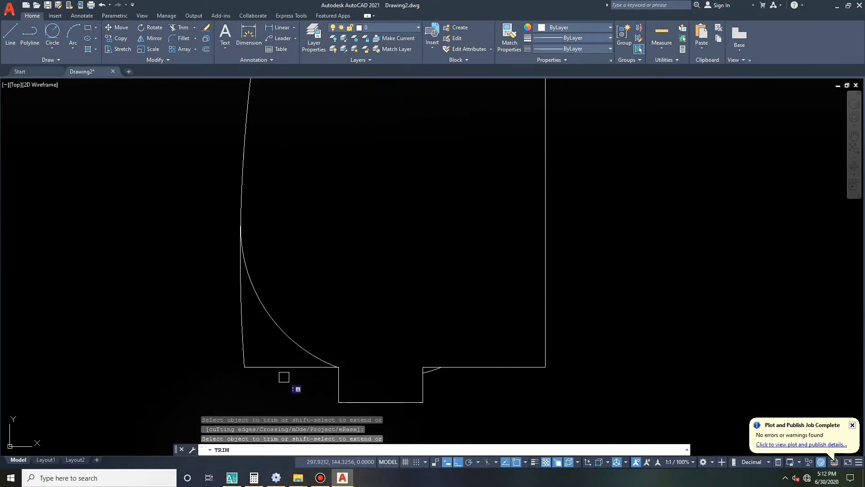
pyautogui.click(270, 368)
pyautogui.moveTo(254, 359); pyautogui.dragTo(235, 326)
pyautogui.press('Escape')
pyautogui.press('Escape')
pyautogui.press('Escape')
pyautogui.scroll(-2, 238, 312)
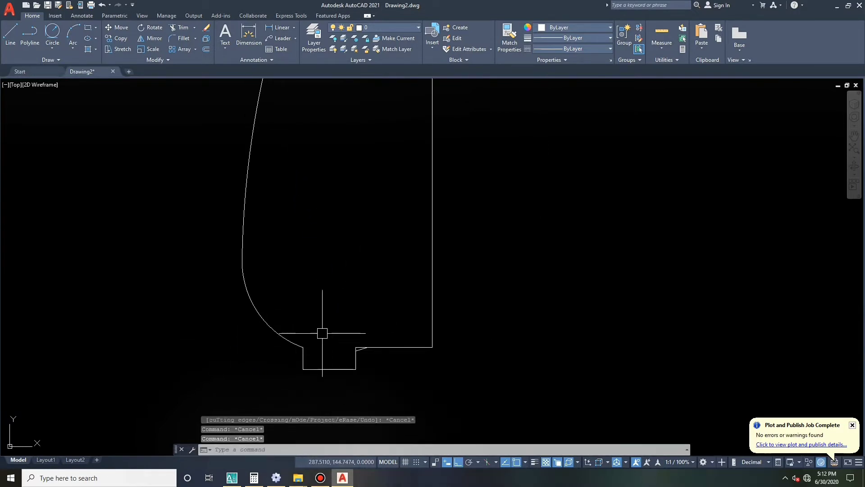
# Step: Erase the small leftover arc fragment at the tab's upper-right corner
pyautogui.click(341, 333)
pyautogui.click(375, 361)
pyautogui.write('e')
pyautogui.press('space')
pyautogui.scroll(-4, 356, 363)
pyautogui.scroll(2, 418, 310)
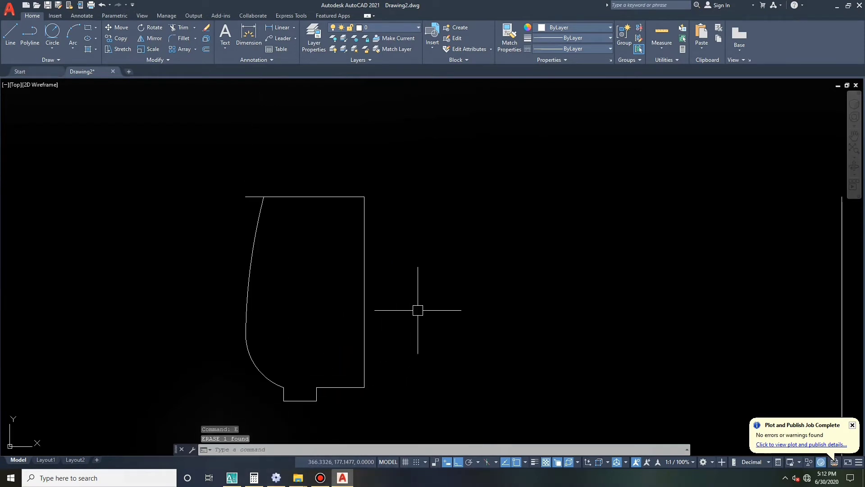
pyautogui.press('Escape')
pyautogui.press('Escape')
pyautogui.press('Escape')
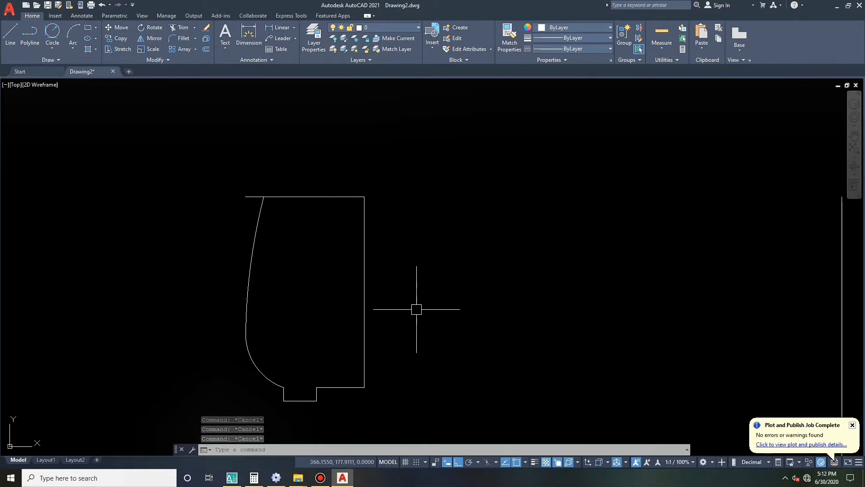
# Step: Fillet the tab's lower-left corner with a radius of 5.52
pyautogui.press('Return')
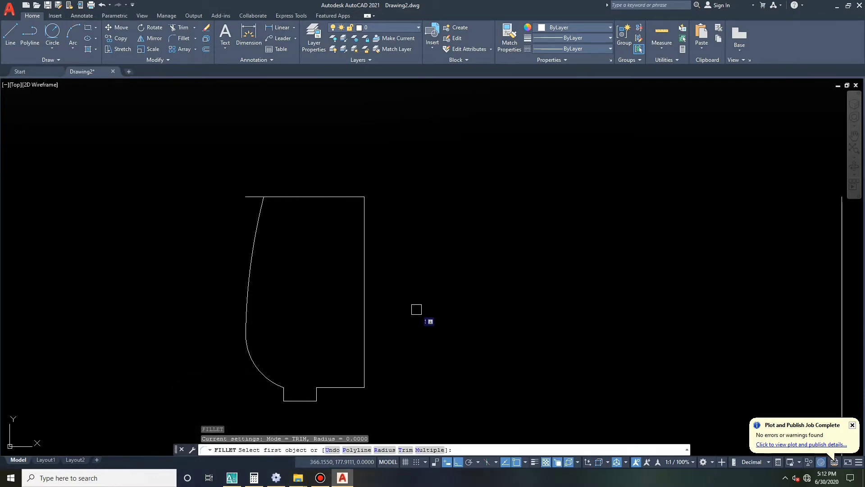
pyautogui.write('r')
pyautogui.press('Return')
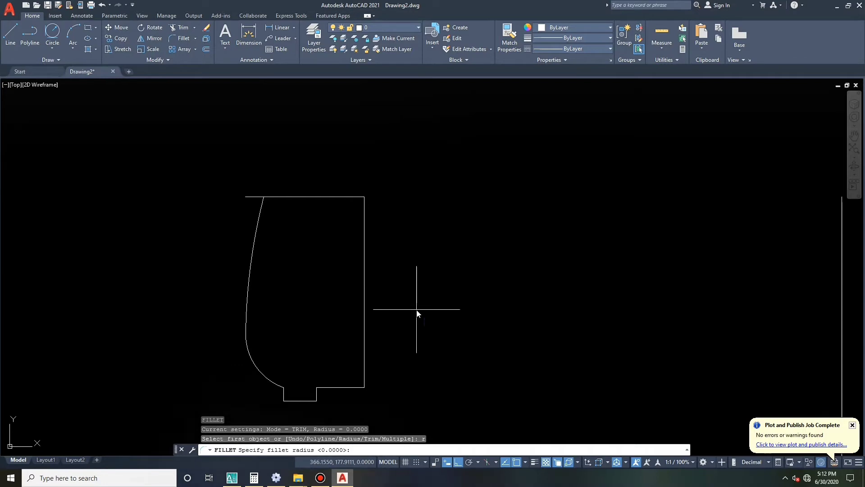
pyautogui.press('Return')
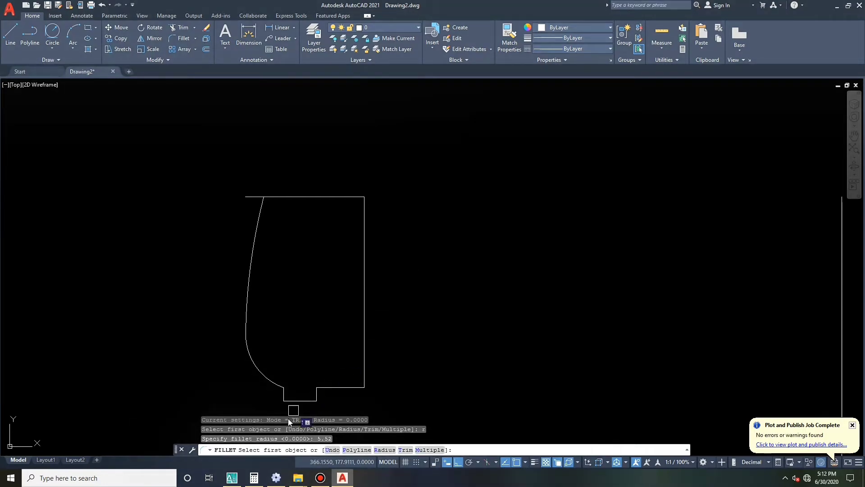
pyautogui.click(290, 399)
pyautogui.scroll(3, 287, 399)
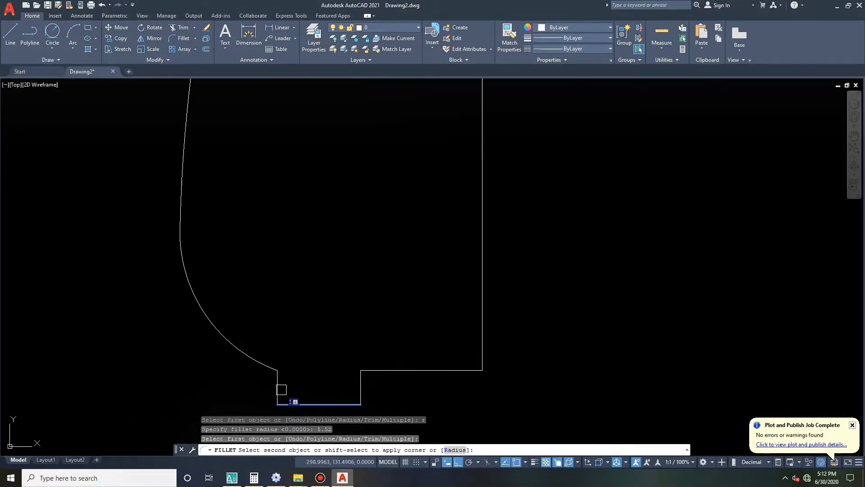
pyautogui.press('Escape')
pyautogui.scroll(-3, 289, 381)
pyautogui.press('Escape')
pyautogui.scroll(-2, 315, 197)
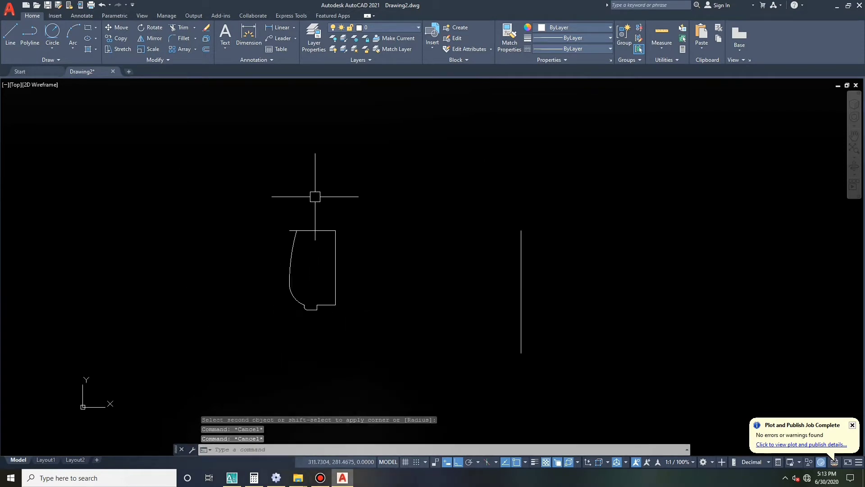
# Step: Erase the separate vertical line standing to the right of the outline
pyautogui.scroll(-3, 315, 196)
pyautogui.scroll(3, 330, 237)
pyautogui.click(583, 297)
pyautogui.click(498, 259)
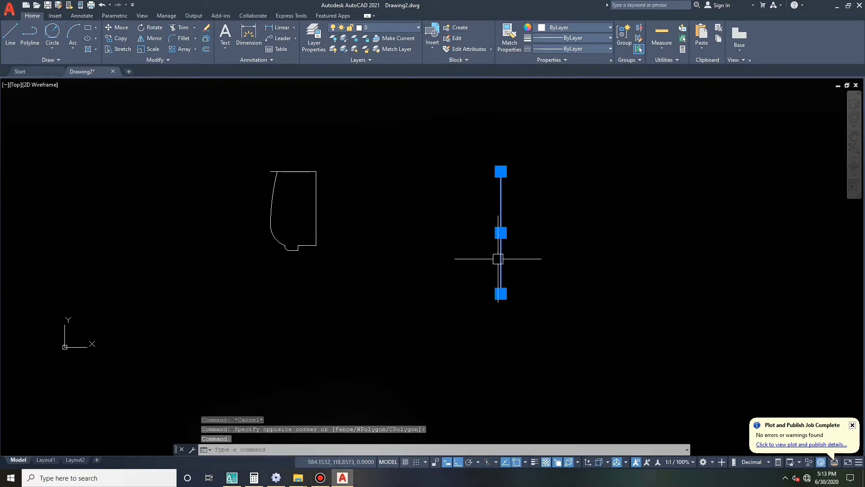
pyautogui.write('E')
pyautogui.press('Return')
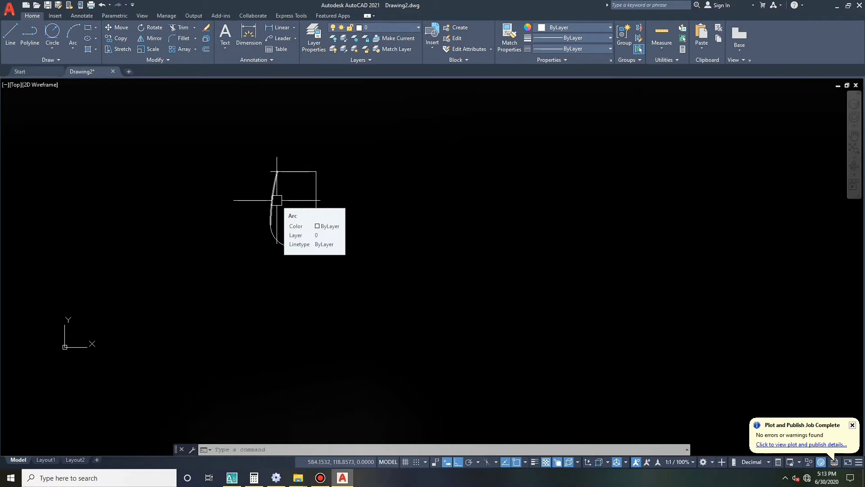
# Step: Draw a circle with a radius of 136.925 centred below the outline
pyautogui.scroll(2, 289, 200)
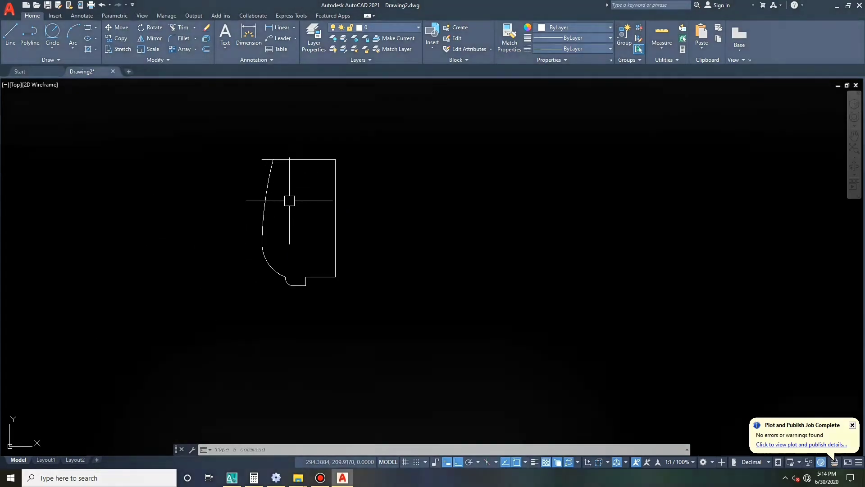
pyautogui.write('c')
pyautogui.press('Return')
pyautogui.click(326, 329)
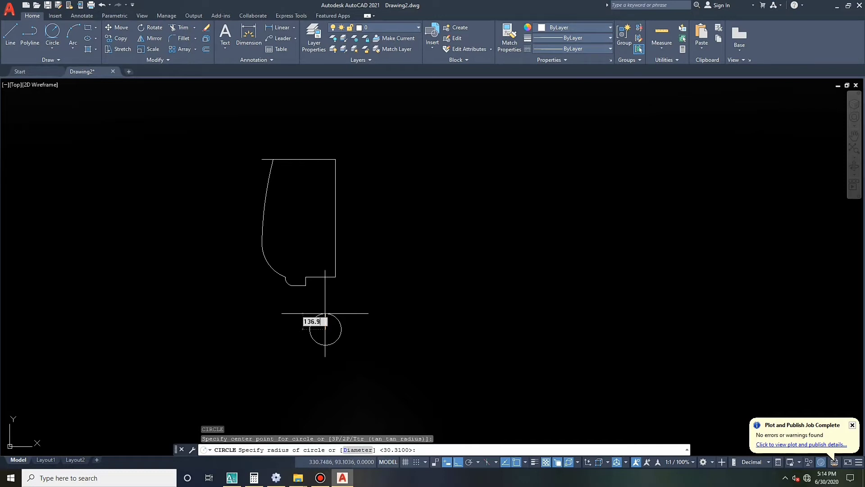
pyautogui.write('136.925')
pyautogui.press('Return')
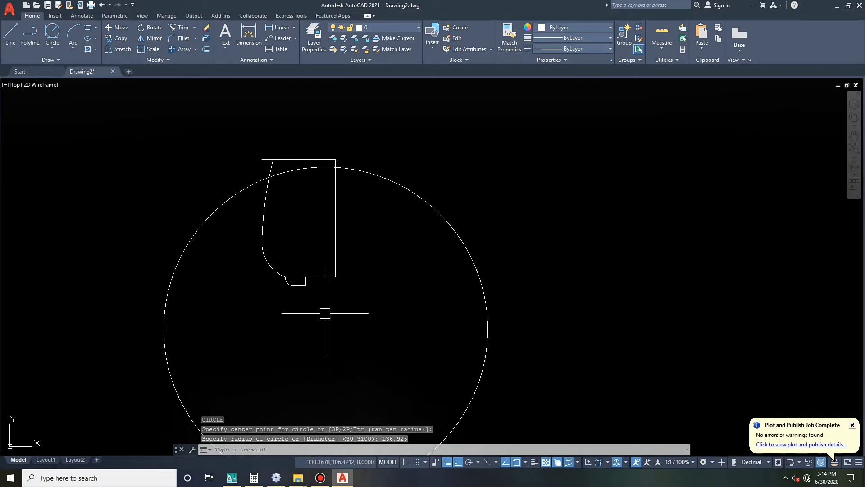
# Step: Move the large circle by its top quadrant onto the outline's upper-right corner
pyautogui.click(409, 251)
pyautogui.click(385, 162)
pyautogui.write('m')
pyautogui.press('Return')
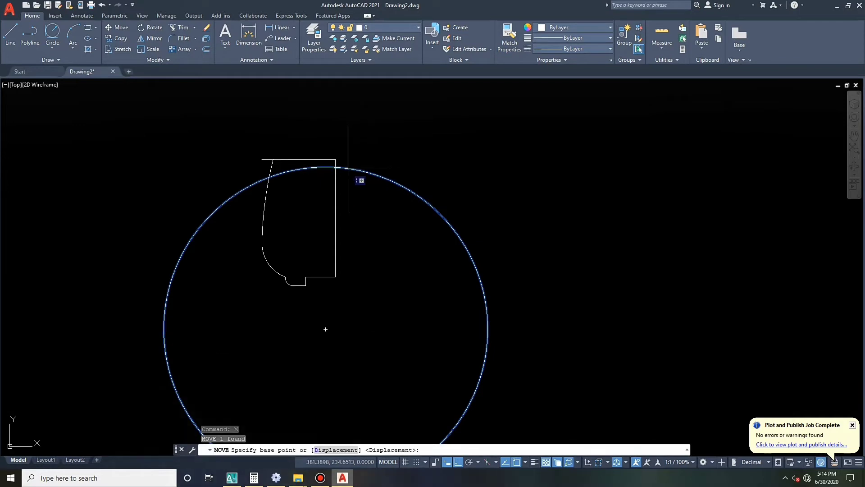
pyautogui.click(325, 167)
pyautogui.press('Escape')
pyautogui.press('Escape')
pyautogui.press('Escape')
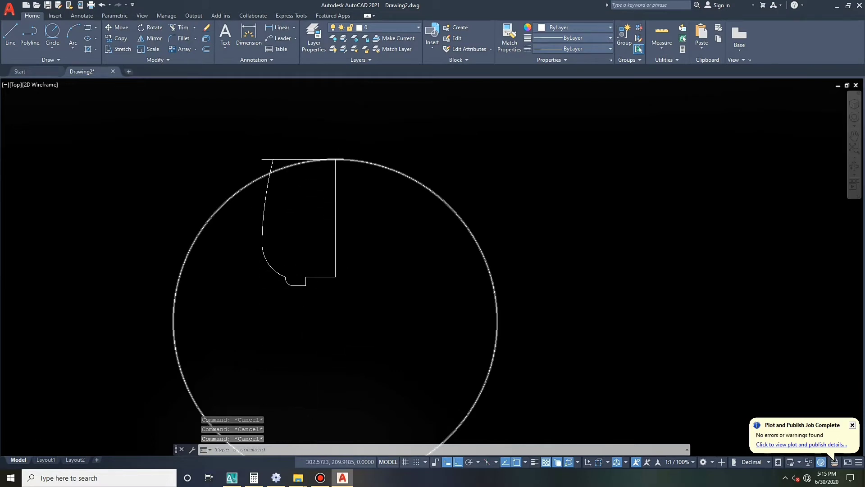
pyautogui.scroll(4, 280, 168)
pyautogui.click(284, 167)
pyautogui.press('Return')
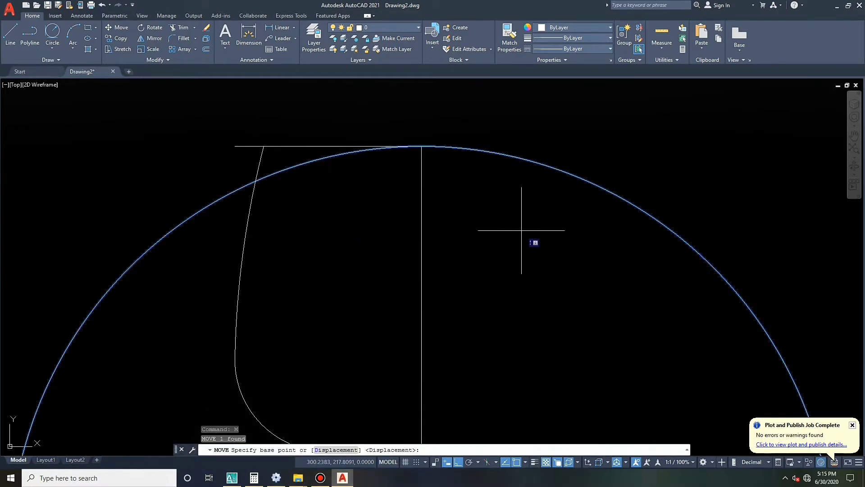
pyautogui.click(524, 227)
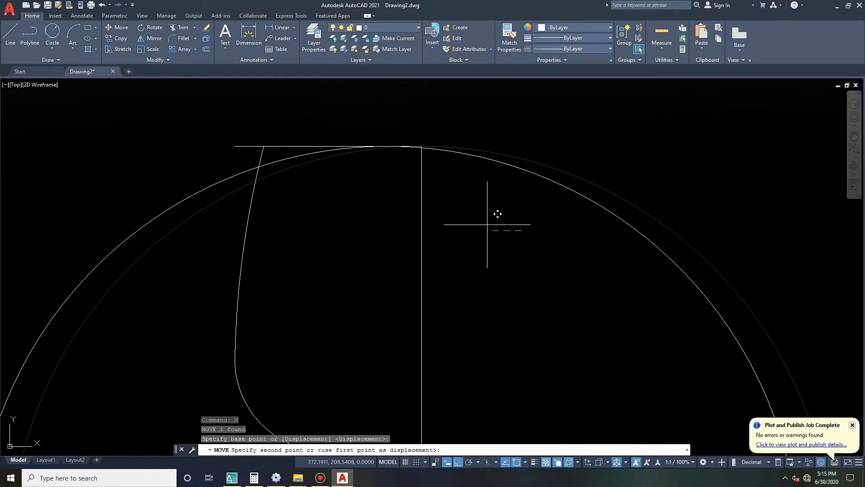
pyautogui.press('Escape')
pyautogui.scroll(-5, 366, 155)
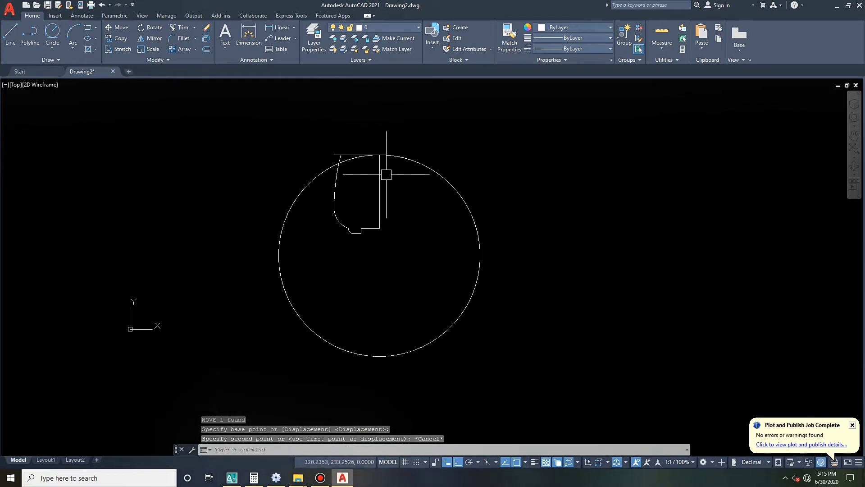
pyautogui.scroll(2, 387, 162)
pyautogui.press('Escape')
pyautogui.press('Escape')
pyautogui.press('Escape')
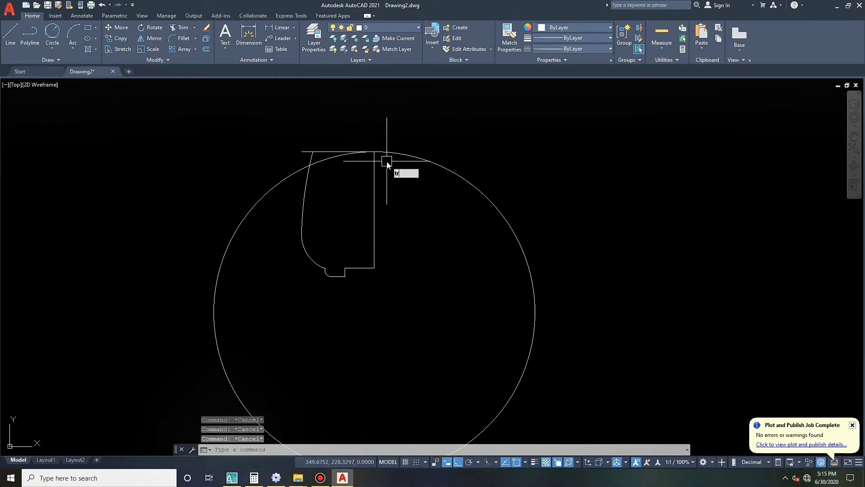
# Step: Trim the large circle outside the outline and the end of the left arc projecting above it
pyautogui.press('Return')
pyautogui.click(397, 153)
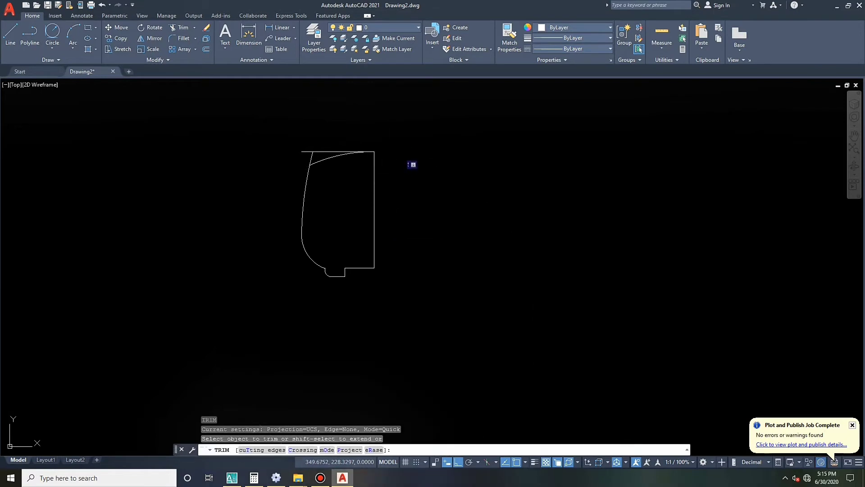
pyautogui.scroll(2, 323, 153)
pyautogui.click(297, 161)
pyautogui.press('Escape')
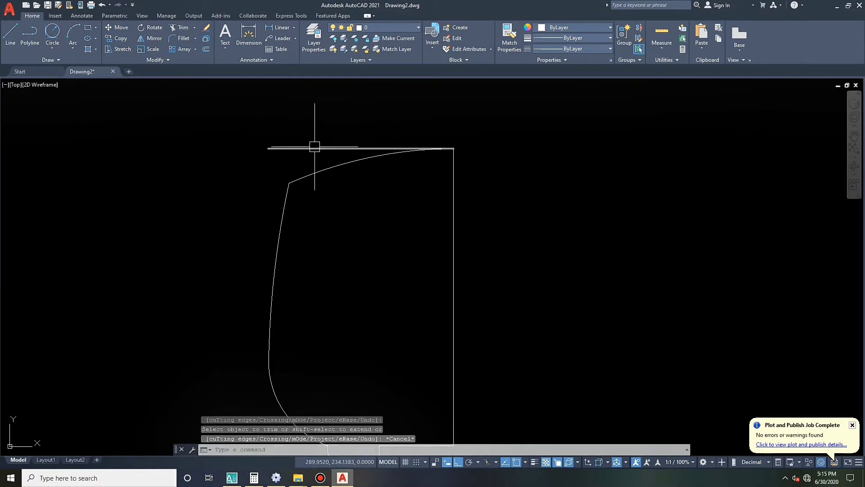
# Step: Erase the straight top edge above the new curved top
pyautogui.click(315, 147)
pyautogui.write('e')
pyautogui.press('Return')
pyautogui.scroll(-2, 273, 168)
pyautogui.press('Escape')
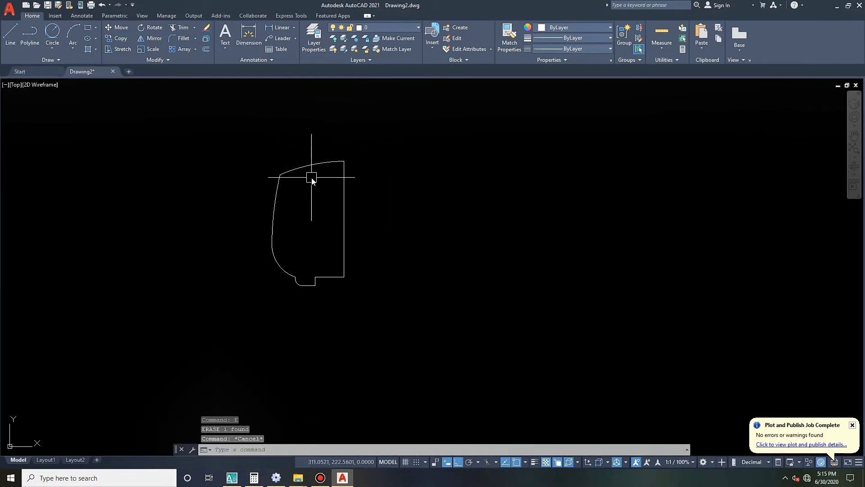
# Step: Fillet the corner between the curved top and the left arc with a radius of 5
pyautogui.write('F')
pyautogui.press('Return')
pyautogui.write('r')
pyautogui.press('Return')
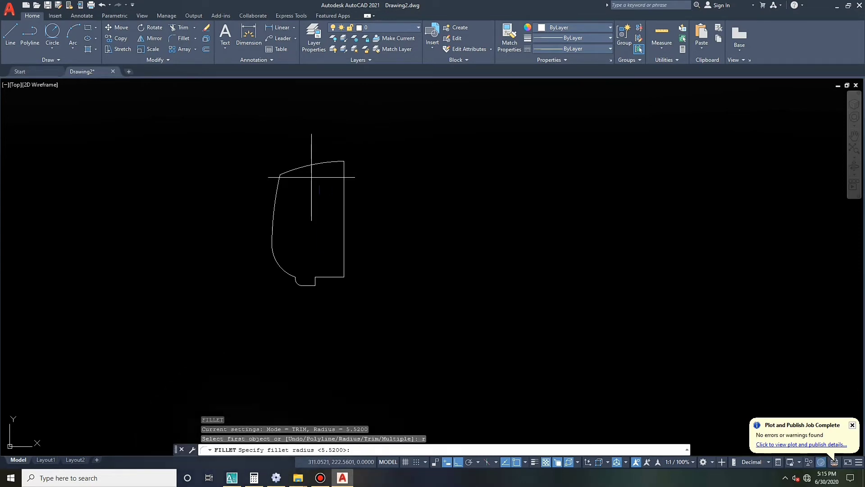
pyautogui.write('5')
pyautogui.press('Return')
pyautogui.click(308, 171)
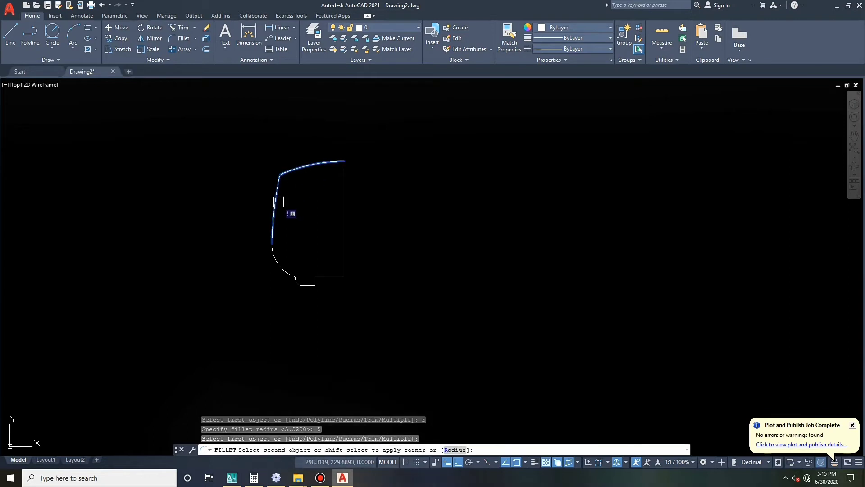
pyautogui.press('Escape')
pyautogui.press('Escape')
pyautogui.press('Escape')
# Step: Try erasing the outline's right vertical line and undo the erasure
pyautogui.click(344, 200)
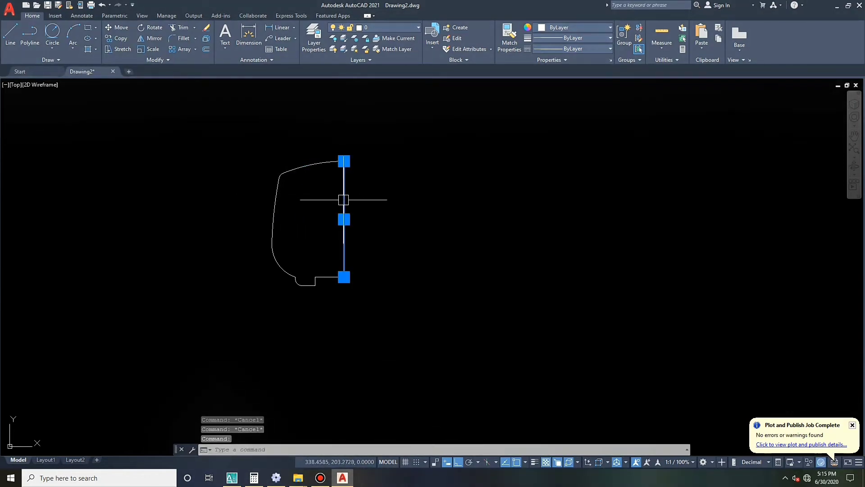
pyautogui.press('Delete')
pyautogui.hotkey('ctrl', 'z')
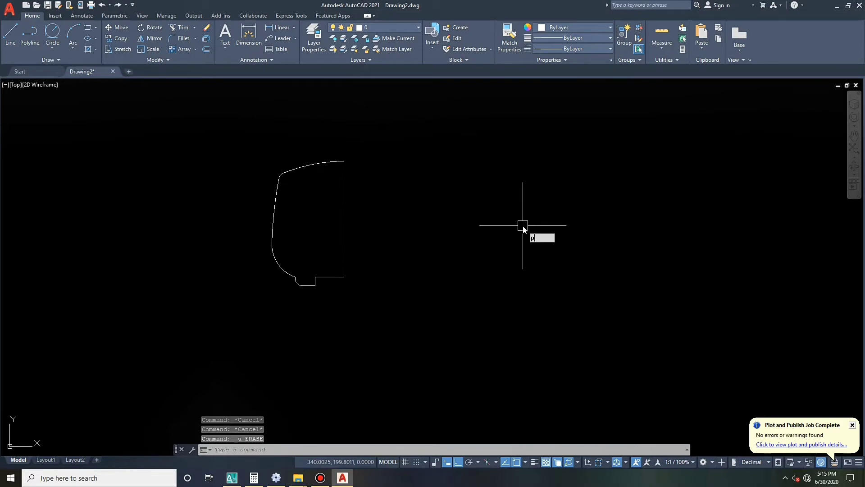
pyautogui.press('Escape')
# Step: Start editing the curved top as a polyline, converting the arc into one
pyautogui.scroll(2, 350, 245)
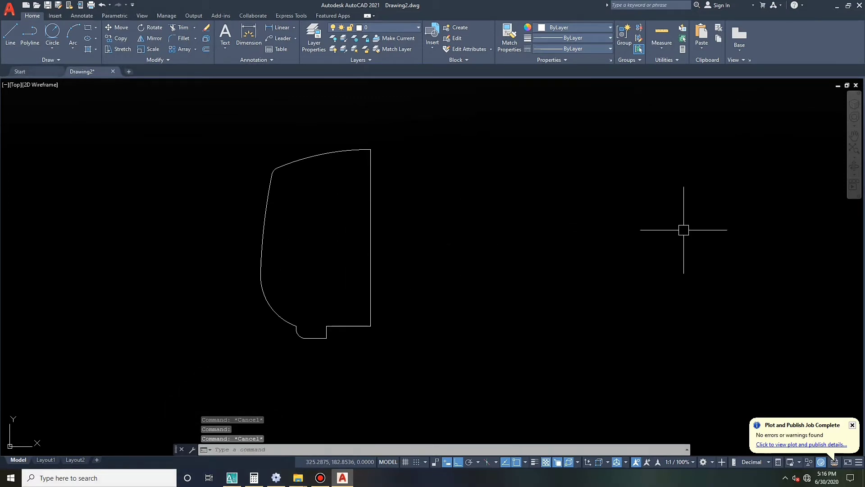
pyautogui.write('pe')
pyautogui.press('Return')
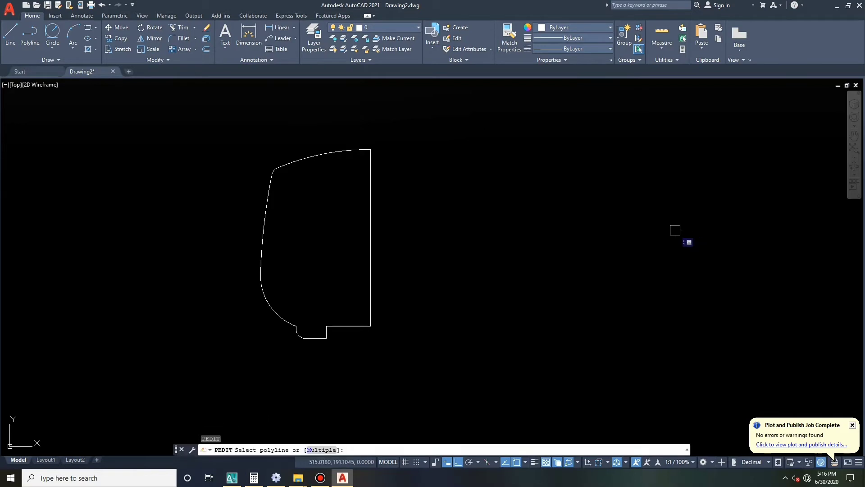
pyautogui.click(324, 155)
pyautogui.press('Return')
# Step: Join the curved top, left side, rounded corners, tab and bottom edge into one polyline, leaving out the right vertical line
pyautogui.rightClick(308, 122)
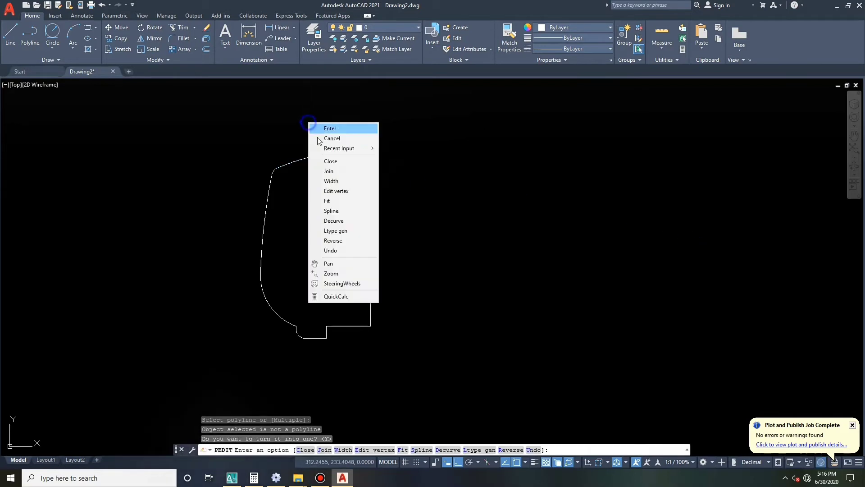
pyautogui.click(332, 171)
pyautogui.click(325, 155)
pyautogui.click(313, 197)
pyautogui.click(255, 157)
pyautogui.click(309, 254)
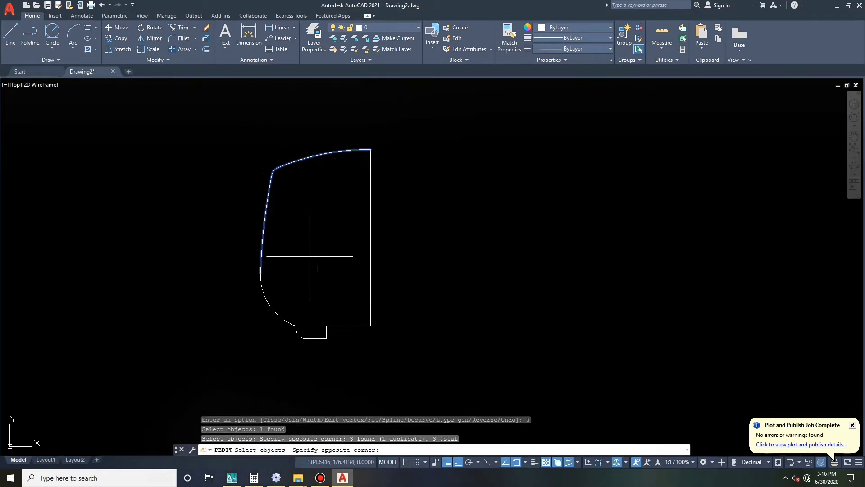
pyautogui.click(262, 337)
pyautogui.click(333, 358)
pyautogui.click(306, 309)
pyautogui.press('Return')
pyautogui.press('Escape')
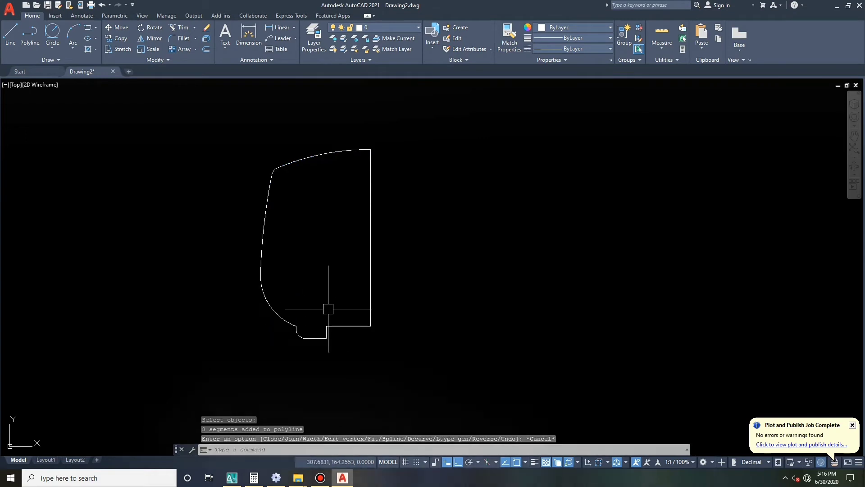
# Step: Mirror the joined polyline across the right vertical line, keeping the original, and erase that vertical line
pyautogui.press('Escape')
pyautogui.click(340, 328)
pyautogui.press('Escape')
pyautogui.click(347, 327)
pyautogui.press('Escape')
pyautogui.click(347, 326)
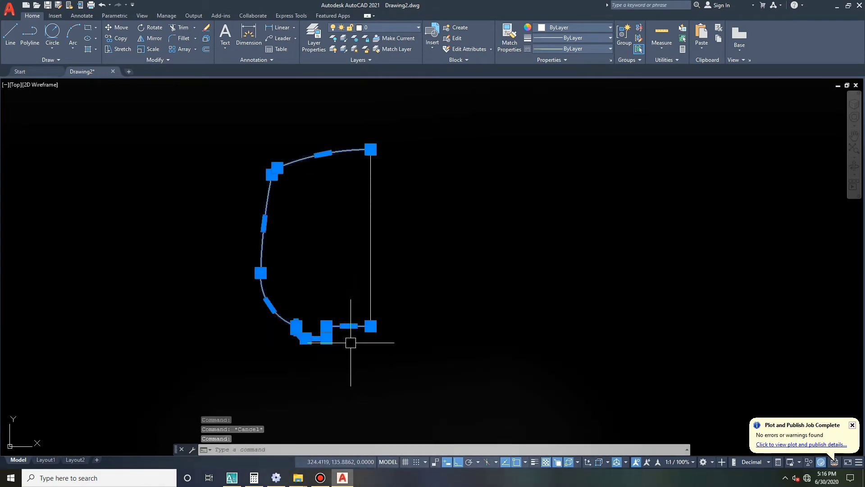
pyautogui.write('mi')
pyautogui.press('Return')
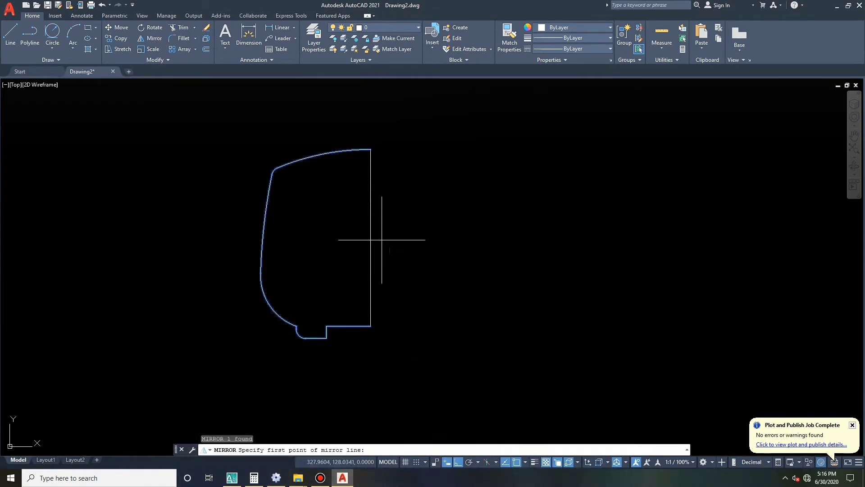
pyautogui.click(370, 237)
pyautogui.click(372, 120)
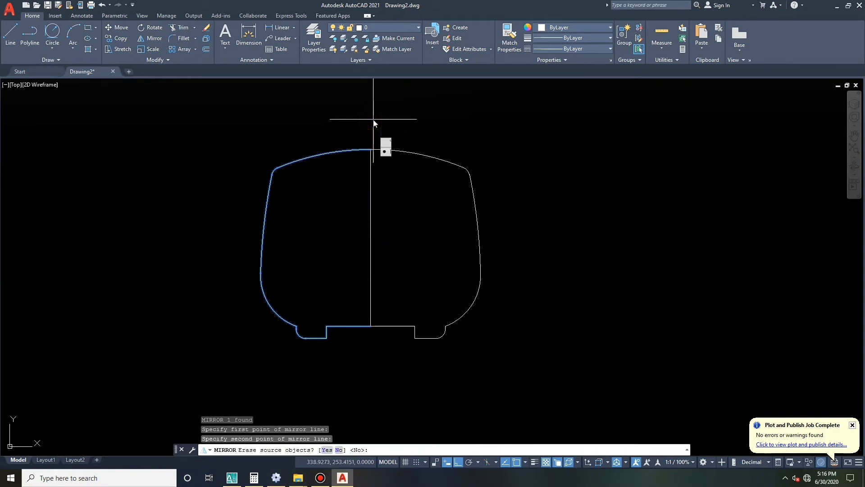
pyautogui.write('n')
pyautogui.press('Return')
pyautogui.click(370, 178)
pyautogui.press('Delete')
# Step: Join the original and mirrored halves of the outline into a single polyline with PEDIT
pyautogui.write('pe')
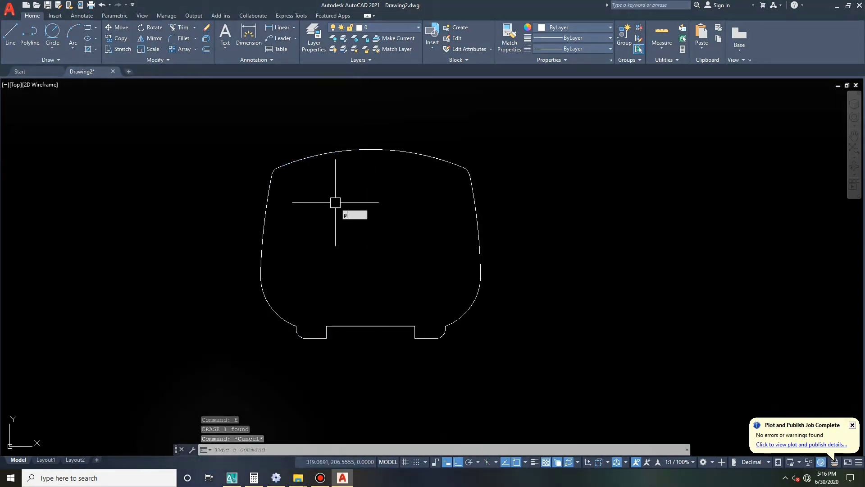
pyautogui.press('Return')
pyautogui.click(327, 156)
pyautogui.rightClick(318, 126)
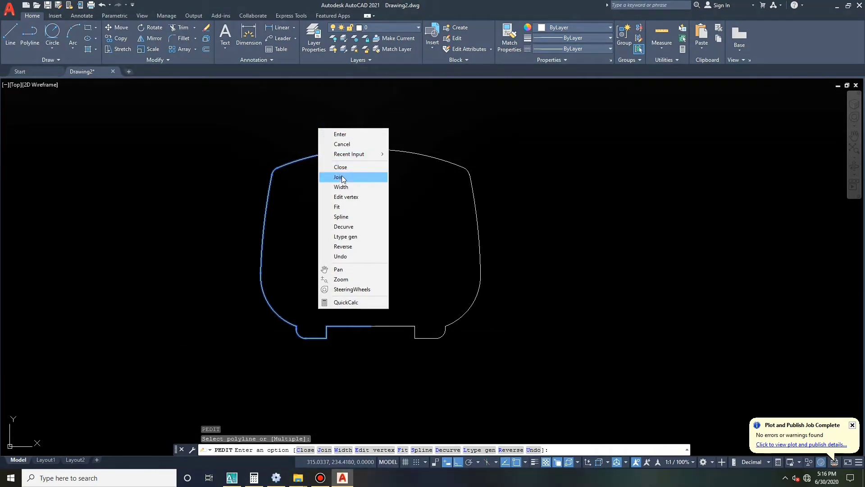
pyautogui.click(343, 176)
pyautogui.click(324, 155)
pyautogui.click(194, 114)
pyautogui.click(519, 363)
pyautogui.press('Return')
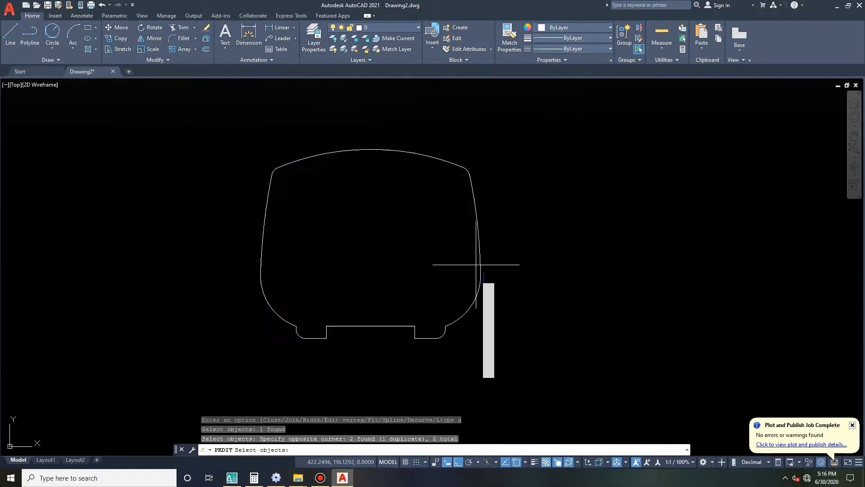
pyautogui.press('Escape')
pyautogui.press('Escape')
pyautogui.click(477, 223)
pyautogui.press('Escape')
pyautogui.press('Escape')
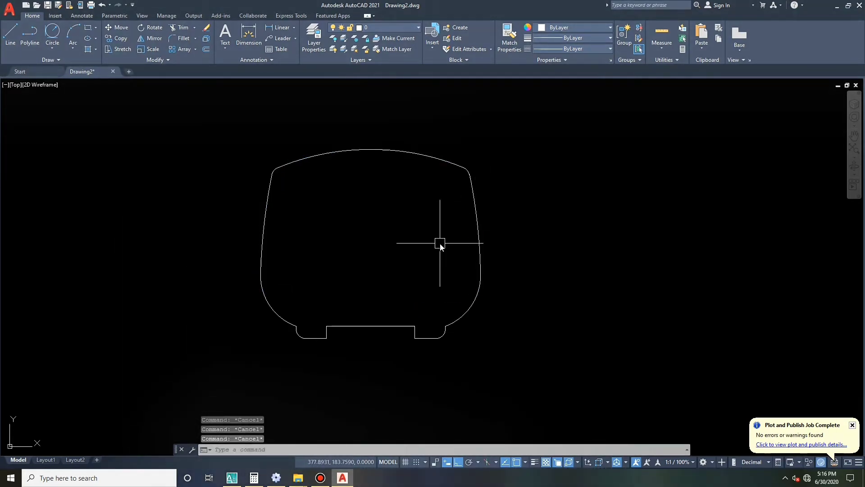
# Step: Offset the joined outline inward by 4
pyautogui.write('o')
pyautogui.press('Return')
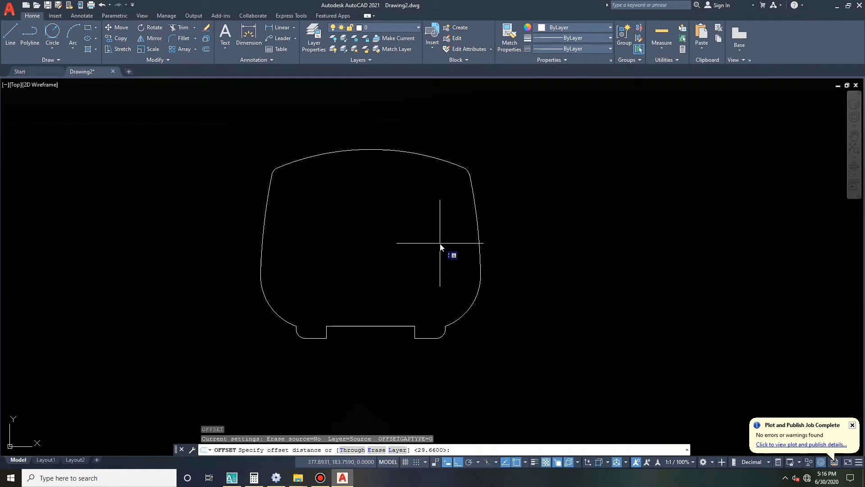
pyautogui.write('4')
pyautogui.press('Return')
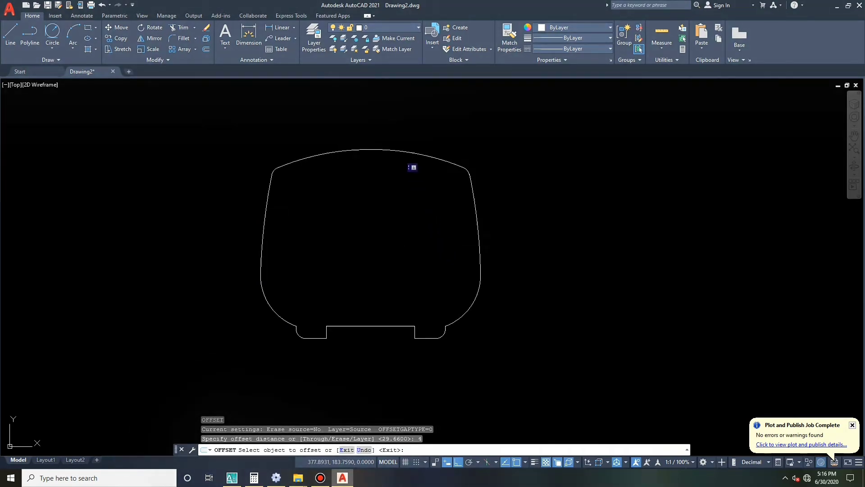
pyautogui.click(398, 155)
pyautogui.click(390, 220)
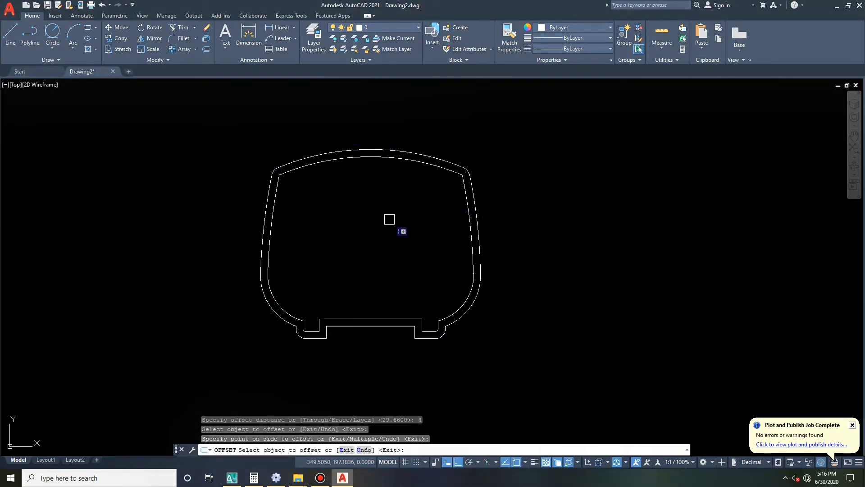
pyautogui.press('Escape')
pyautogui.press('Escape')
pyautogui.press('Escape')
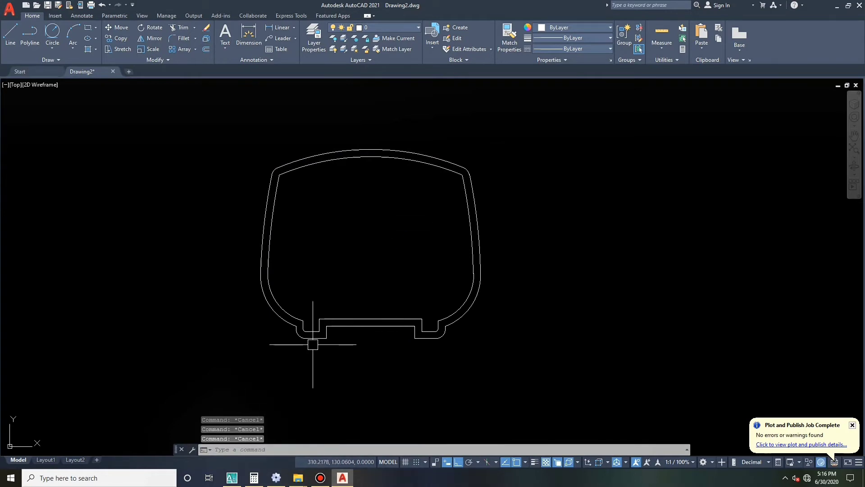
# Step: Explode the inner offset outline into separate segments
pyautogui.scroll(5, 291, 346)
pyautogui.click(291, 299)
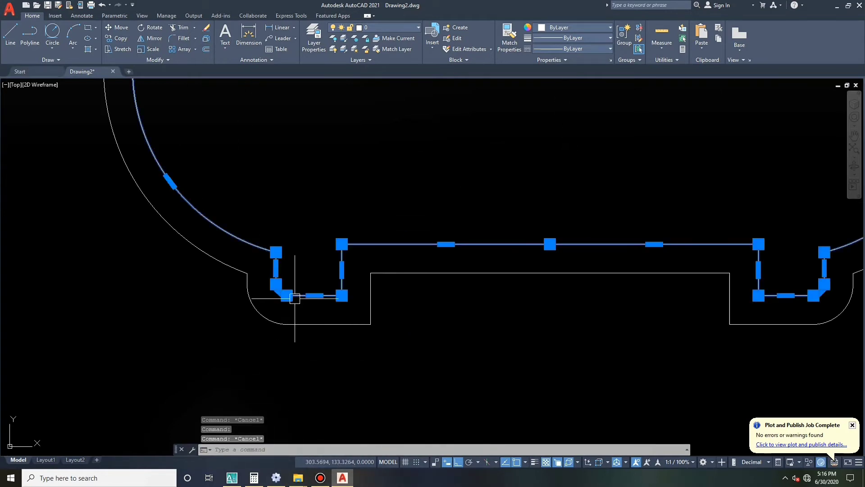
pyautogui.write('x')
pyautogui.press('Return')
pyautogui.click(297, 298)
pyautogui.press('Escape')
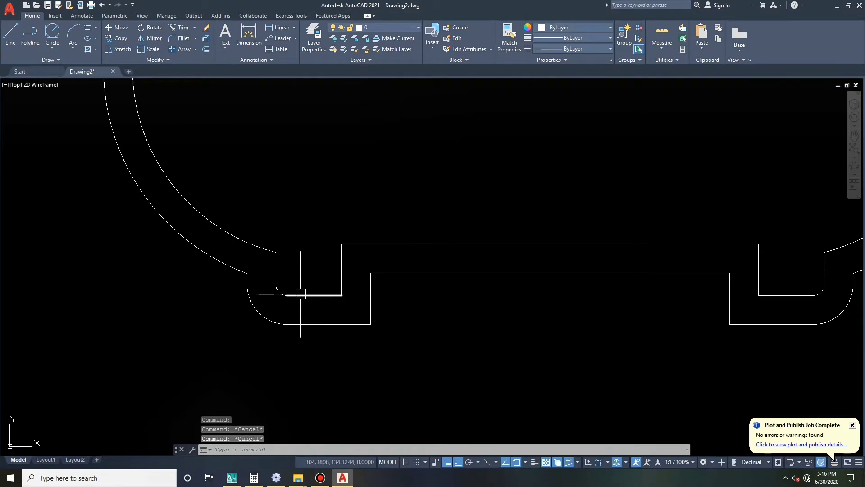
# Step: Offset the left tab's inner vertical line by 1.5 toward the middle of the outline
pyautogui.scroll(-5, 307, 328)
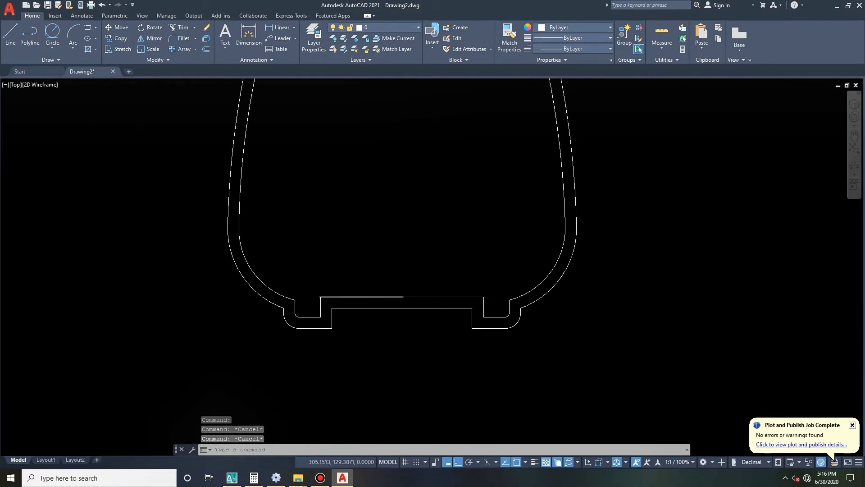
pyautogui.scroll(4, 307, 311)
pyautogui.press('Escape')
pyautogui.write('o')
pyautogui.press('Return')
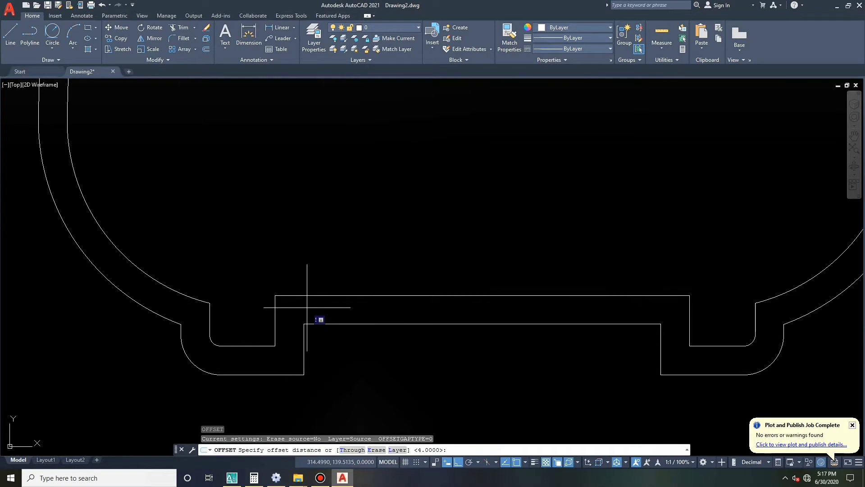
pyautogui.press('Escape')
pyautogui.press('Escape')
pyautogui.press('Escape')
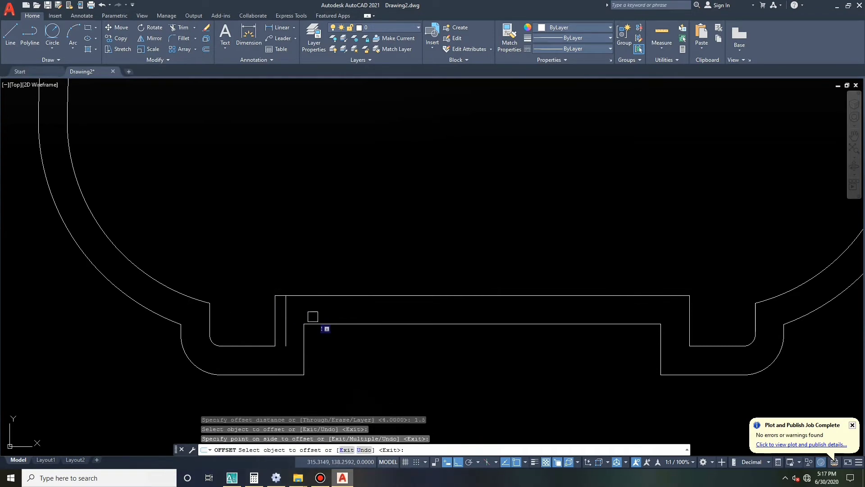
# Step: Move the left half of the inner bottom edge straight up by 2
pyautogui.click(337, 296)
pyautogui.write('m')
pyautogui.press('Return')
pyautogui.click(346, 286)
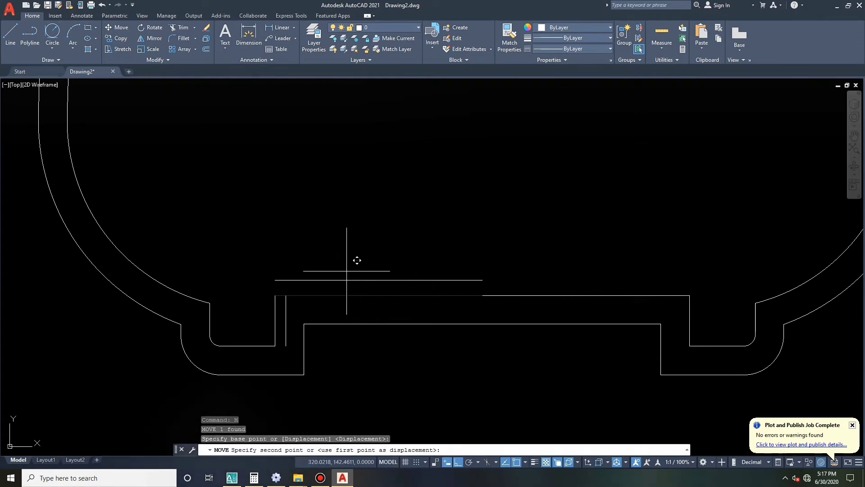
pyautogui.click(347, 276)
# Step: Erase the right half of the inner bottom edge
pyautogui.click(514, 295)
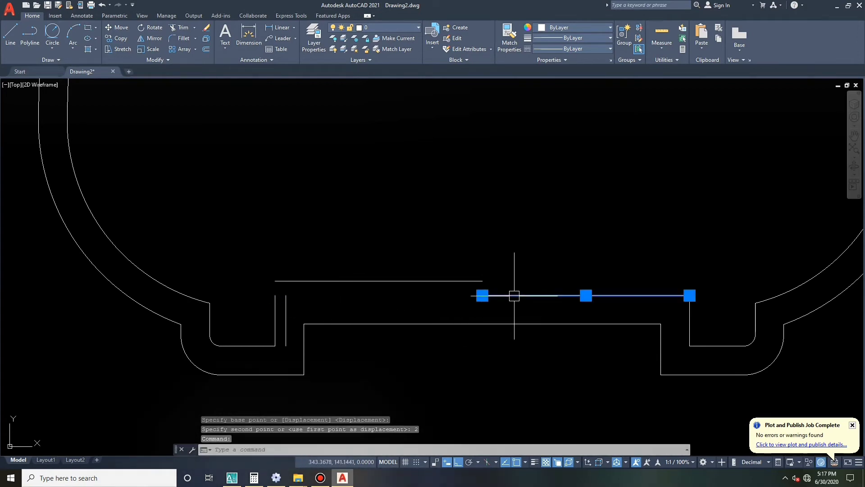
pyautogui.write('e')
pyautogui.press('Return')
pyautogui.scroll(-2, 320, 304)
pyautogui.press('Escape')
pyautogui.press('Escape')
pyautogui.press('Escape')
pyautogui.scroll(-2, 320, 304)
pyautogui.scroll(5, 180, 320)
pyautogui.scroll(-4, 303, 315)
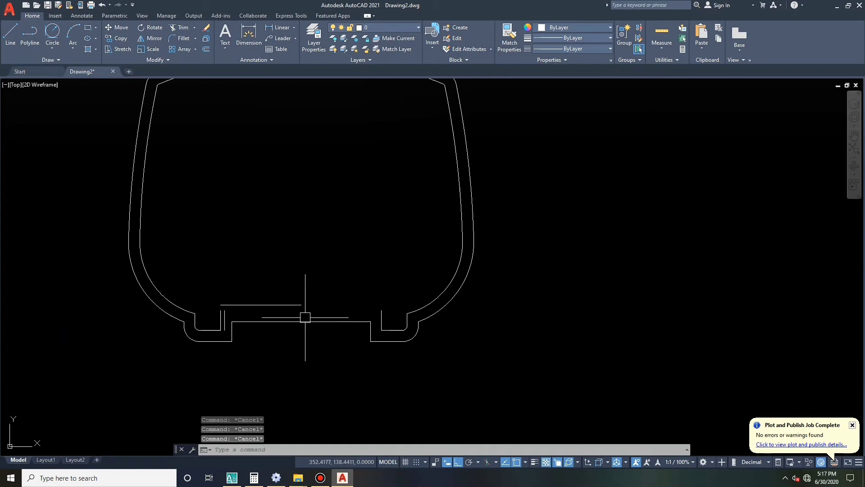
# Step: Erase the two original inner vertical lines beside the bottom recess, keeping the 1.5 offset line
pyautogui.scroll(4, 217, 319)
pyautogui.click(216, 318)
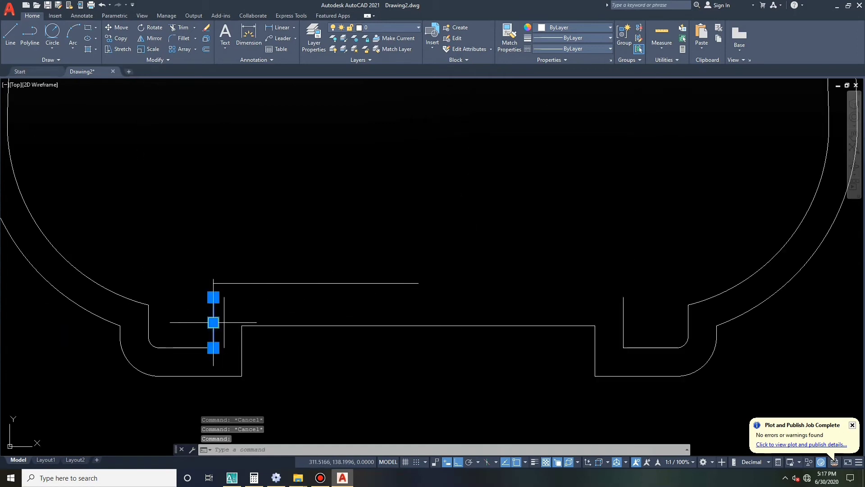
pyautogui.click(622, 306)
pyautogui.write('e')
pyautogui.press('Return')
pyautogui.press('Escape')
pyautogui.press('Escape')
# Step: Mirror the offset vertical line about the outline's vertical centre axis, keeping the original
pyautogui.click(229, 308)
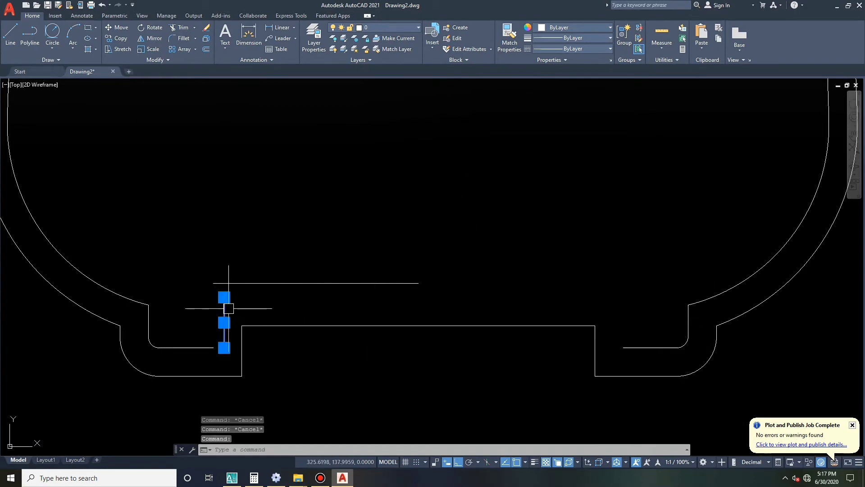
pyautogui.press('Return')
pyautogui.scroll(-2, 325, 341)
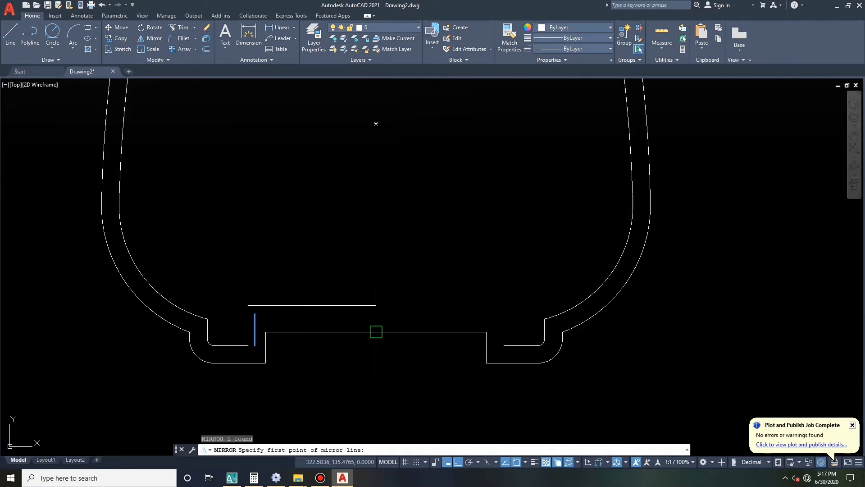
pyautogui.click(375, 332)
pyautogui.click(369, 250)
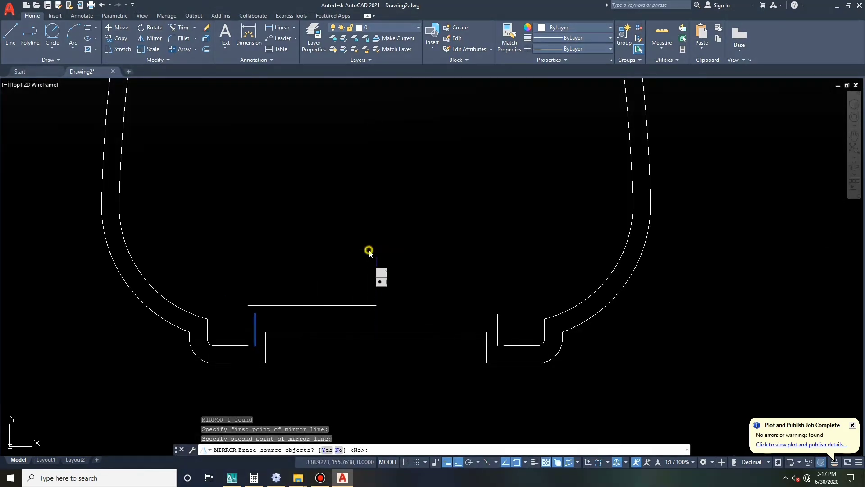
pyautogui.press('Return')
pyautogui.press('Escape')
pyautogui.press('Escape')
pyautogui.press('Escape')
# Step: Fillet the left vertical line and the raised inner bottom edge with radius 0 into a sharp corner
pyautogui.write('f')
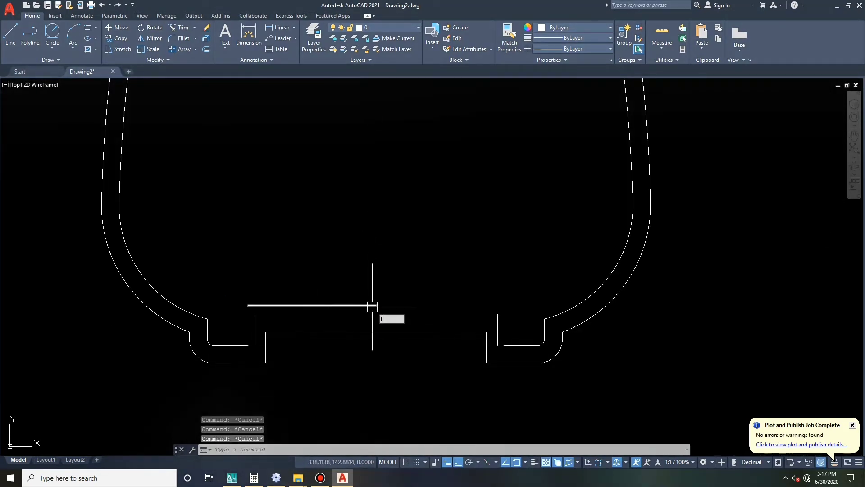
pyautogui.press('Return')
pyautogui.write('r')
pyautogui.press('Return')
pyautogui.write('0')
pyautogui.press('Return')
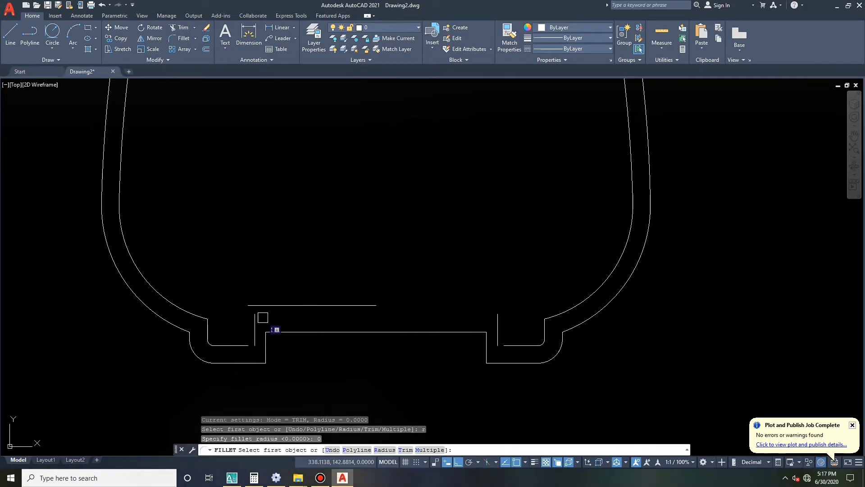
pyautogui.click(255, 318)
pyautogui.click(270, 305)
# Step: Close the raised edge's right corner and both tabs' inner bottom corners with radius 0 fillets
pyautogui.press('Return')
pyautogui.click(363, 305)
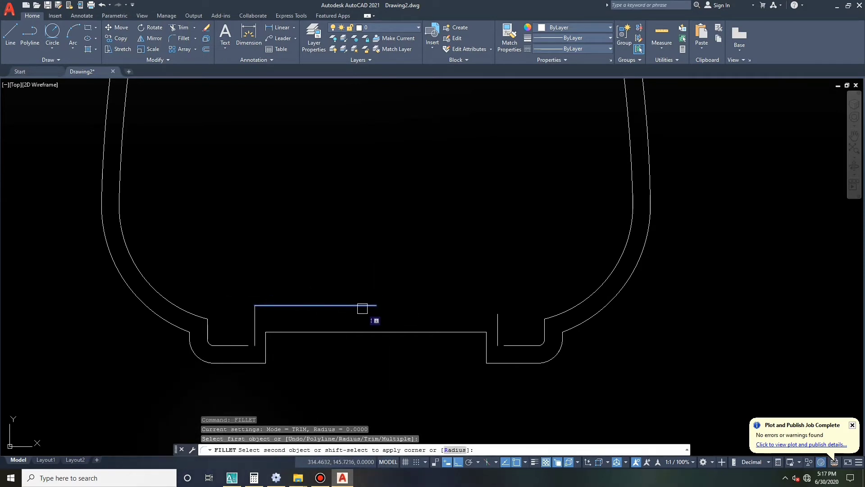
pyautogui.click(501, 314)
pyautogui.rightClick(490, 291)
pyautogui.click(502, 297)
pyautogui.click(516, 343)
pyautogui.click(498, 318)
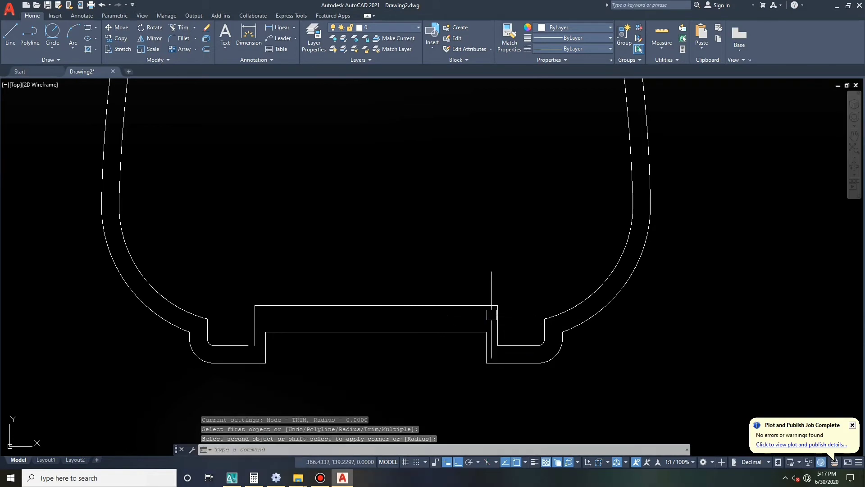
pyautogui.rightClick(450, 281)
pyautogui.click(454, 284)
pyautogui.click(255, 327)
pyautogui.click(239, 345)
pyautogui.press('Escape')
pyautogui.press('Escape')
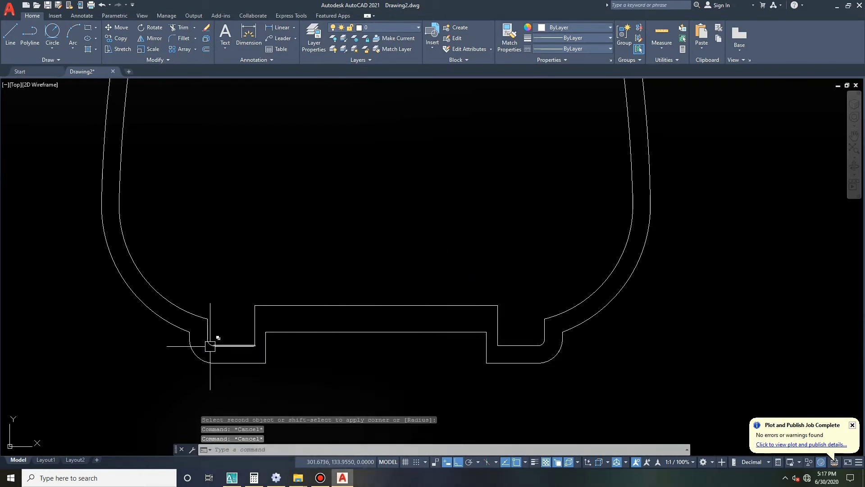
# Step: Erase the small rounded corner arcs on the inner outline of both bottom tabs
pyautogui.scroll(4, 210, 343)
pyautogui.write('e')
pyautogui.press('Return')
pyautogui.scroll(-4, 207, 340)
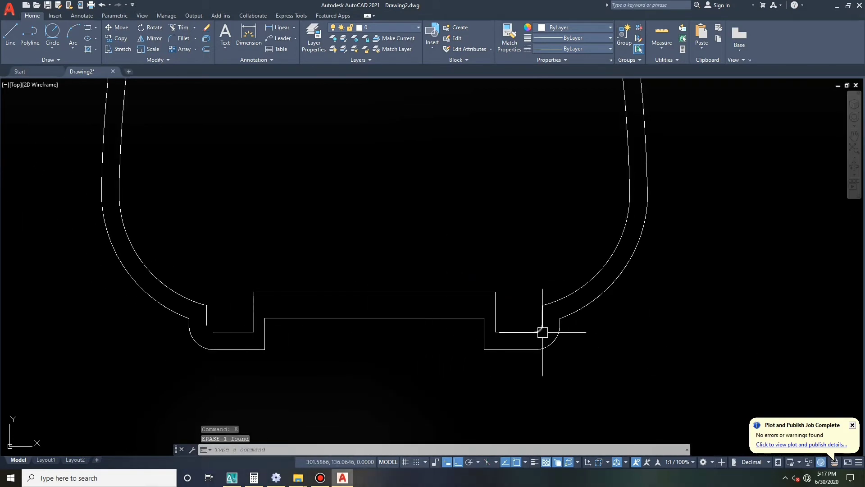
pyautogui.click(540, 329)
pyautogui.write('e')
pyautogui.press('Return')
pyautogui.press('Escape')
pyautogui.write('f')
pyautogui.press('Return')
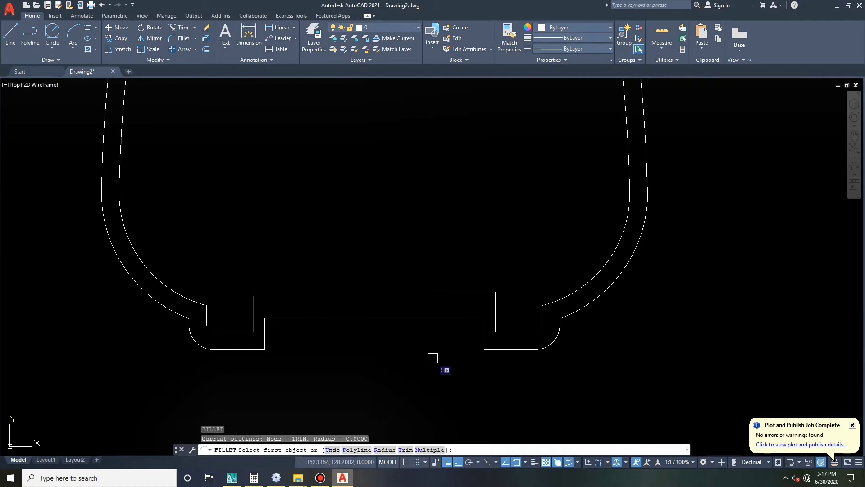
pyautogui.press('Escape')
pyautogui.press('Return')
pyautogui.write('r')
pyautogui.press('Return')
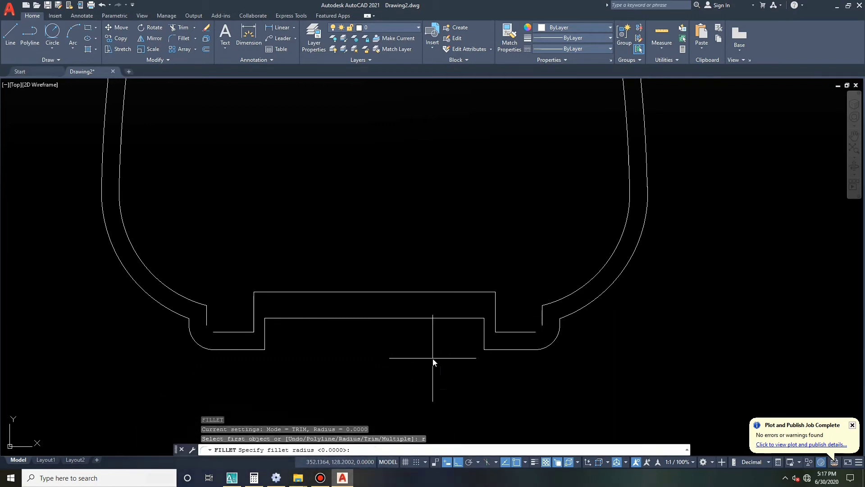
pyautogui.write('2')
pyautogui.press('Return')
pyautogui.click(233, 331)
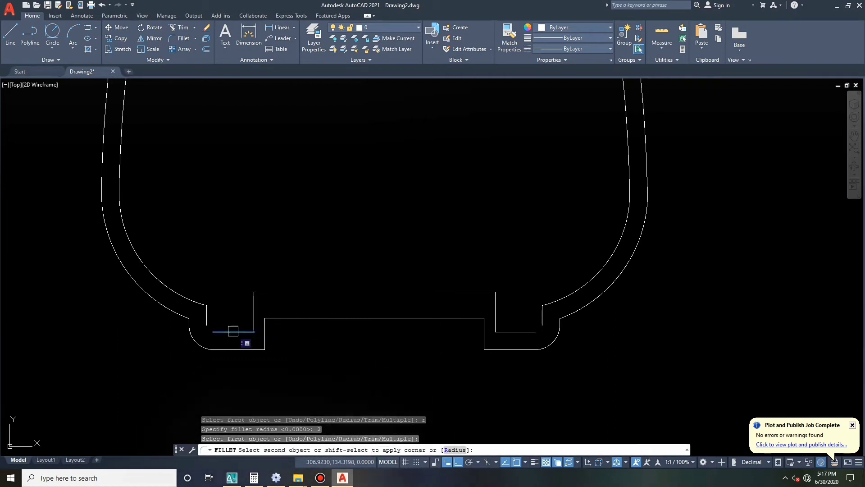
pyautogui.press('Escape')
pyautogui.press('Escape')
pyautogui.press('Escape')
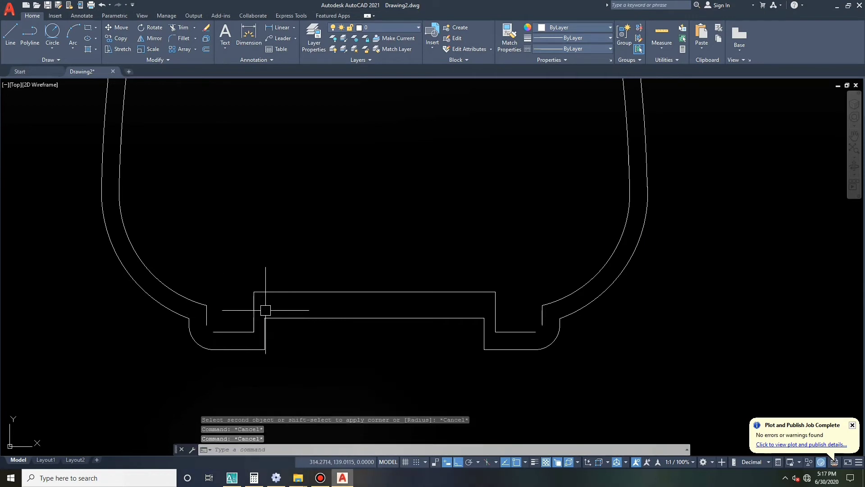
# Step: Fillet the open inner corners of the left and right bottom tabs with radius 3
pyautogui.write('f')
pyautogui.press('Return')
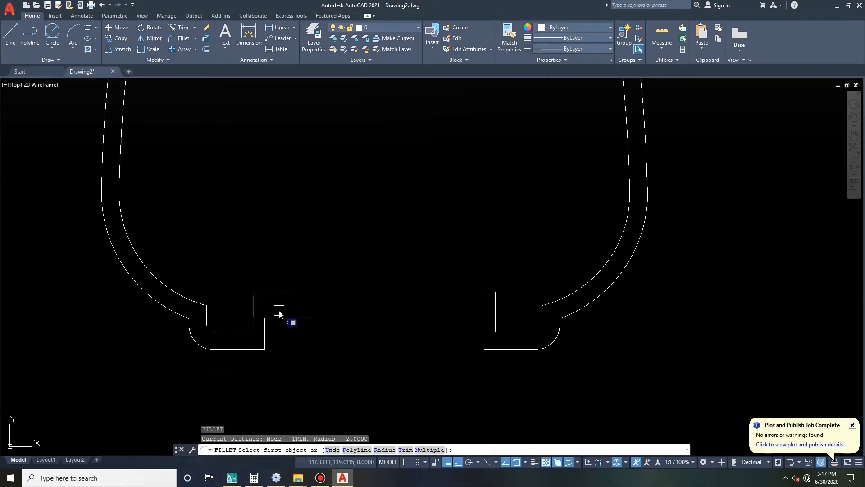
pyautogui.write('r')
pyautogui.press('Return')
pyautogui.write('3')
pyautogui.press('Return')
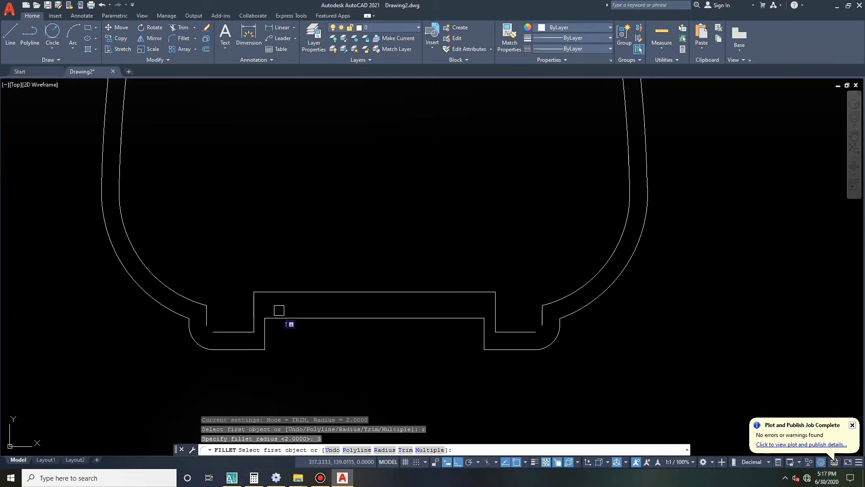
pyautogui.click(223, 332)
pyautogui.click(207, 315)
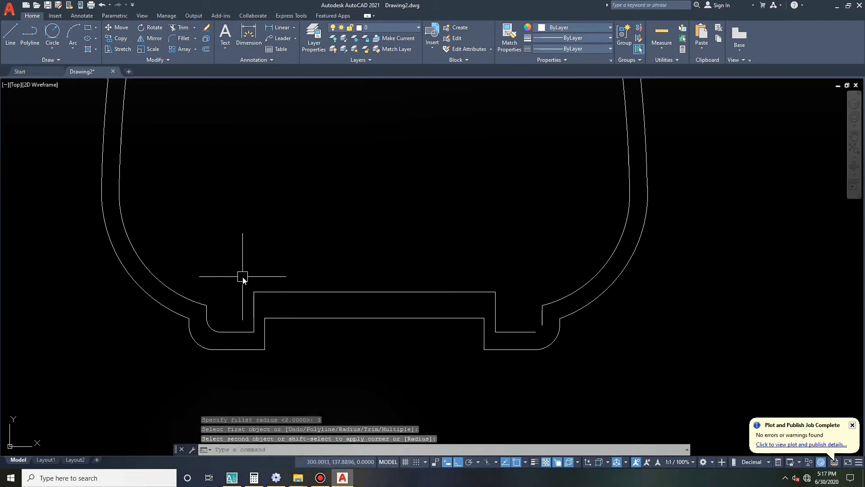
pyautogui.press('Return')
pyautogui.click(522, 331)
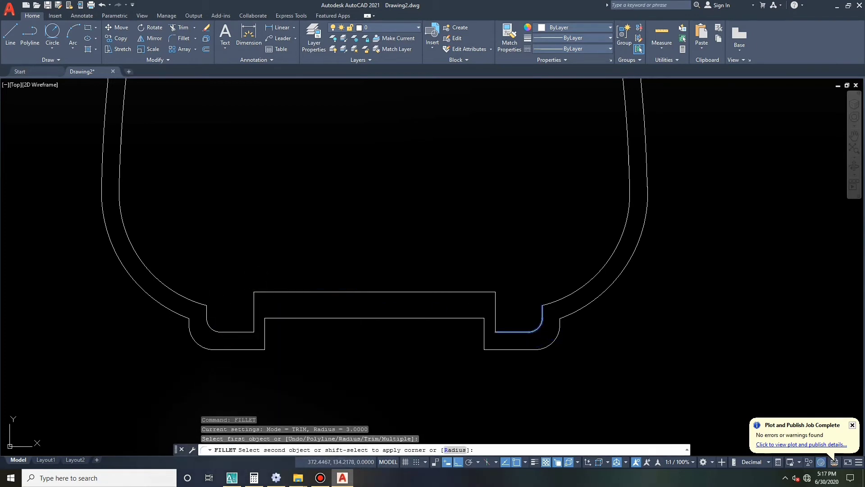
pyautogui.press('Escape')
pyautogui.scroll(-4, 354, 353)
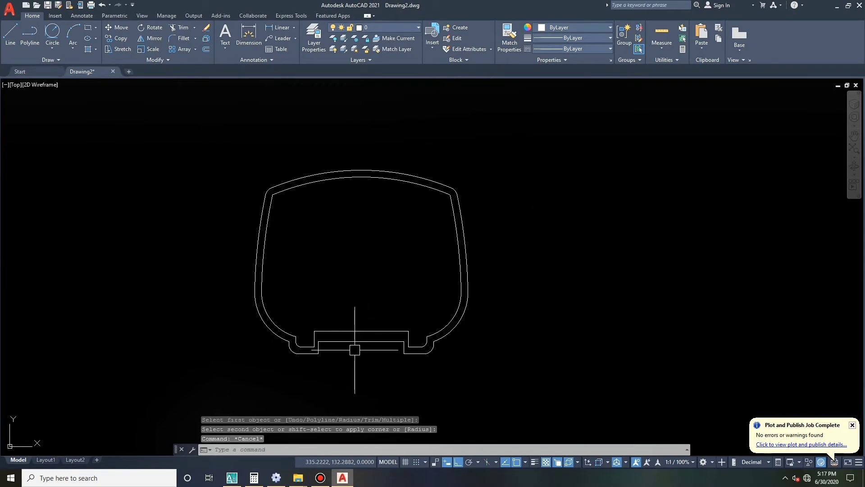
# Step: Convert the raised inner bottom edge to a polyline and join all inner outline segments to it with PEDIT
pyautogui.write('pe')
pyautogui.press('Return')
pyautogui.click(356, 350)
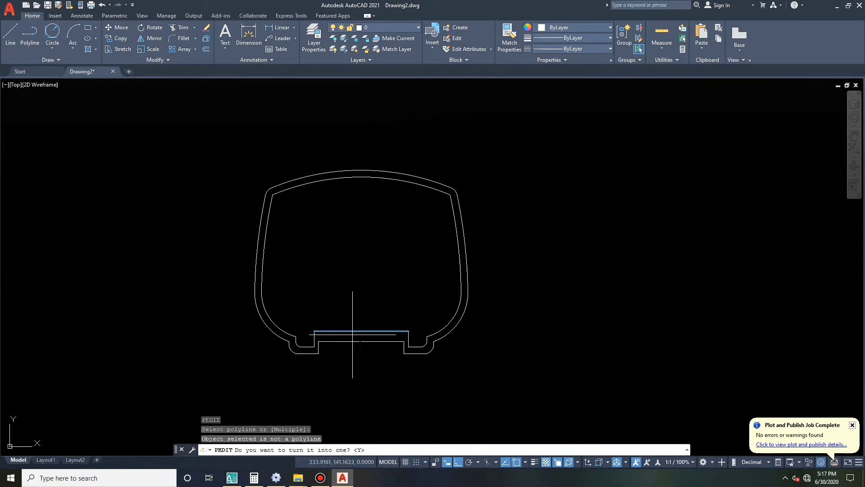
pyautogui.press('Return')
pyautogui.rightClick(339, 289)
pyautogui.click(365, 338)
pyautogui.click(209, 149)
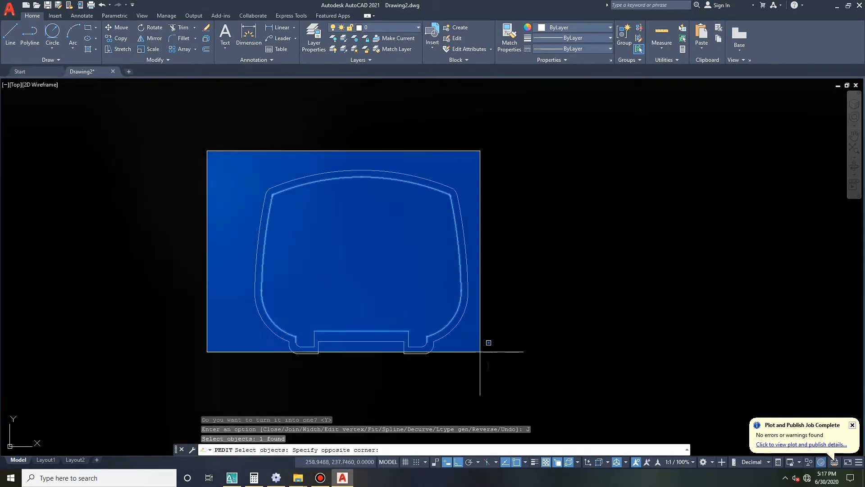
pyautogui.click(483, 343)
pyautogui.press('Escape')
pyautogui.press('Escape')
pyautogui.press('Escape')
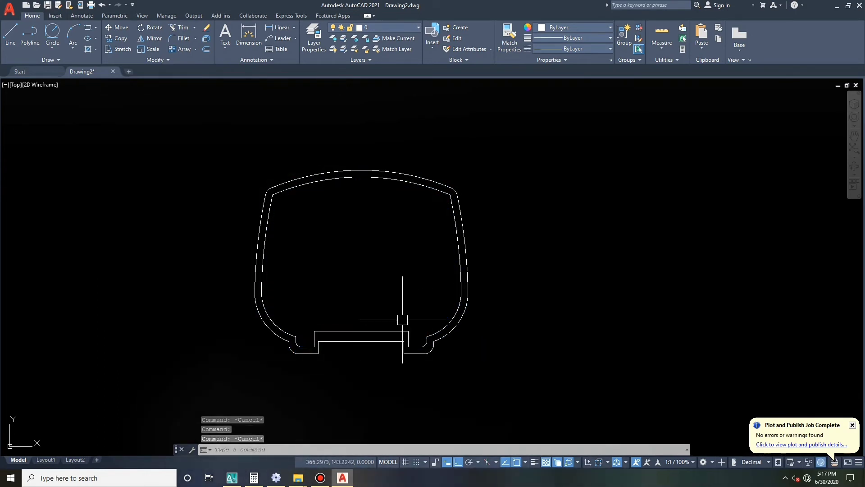
# Step: Draw a horizontal line bridging the gap between the lower inner corners of the two bottom tabs
pyautogui.write('l')
pyautogui.press('Return')
pyautogui.click(318, 353)
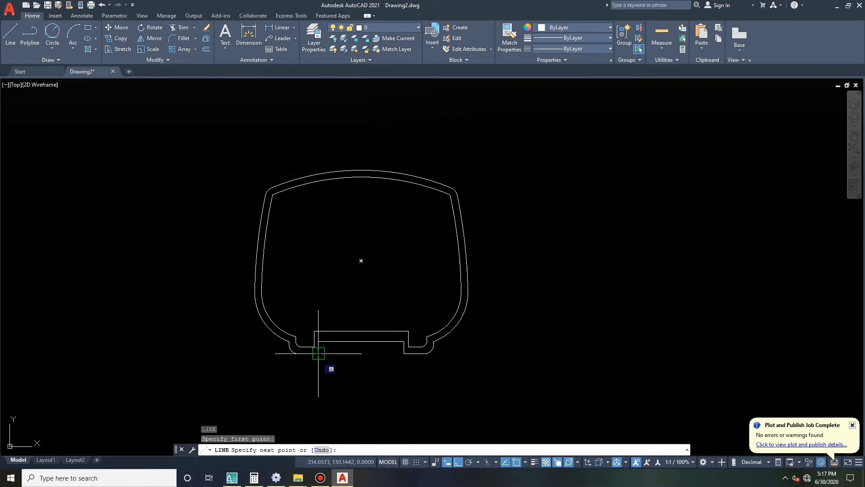
pyautogui.click(404, 353)
pyautogui.press('Escape')
# Step: Draw a vertical centre line from the bridging line's midpoint up to the top of the outer arc
pyautogui.rightClick(364, 270)
pyautogui.click(371, 276)
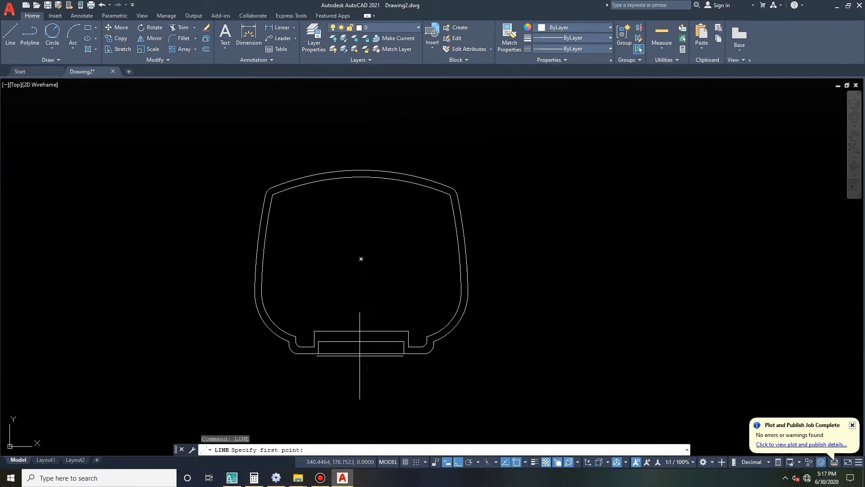
pyautogui.click(361, 353)
pyautogui.click(361, 172)
pyautogui.press('Escape')
pyautogui.press('Escape')
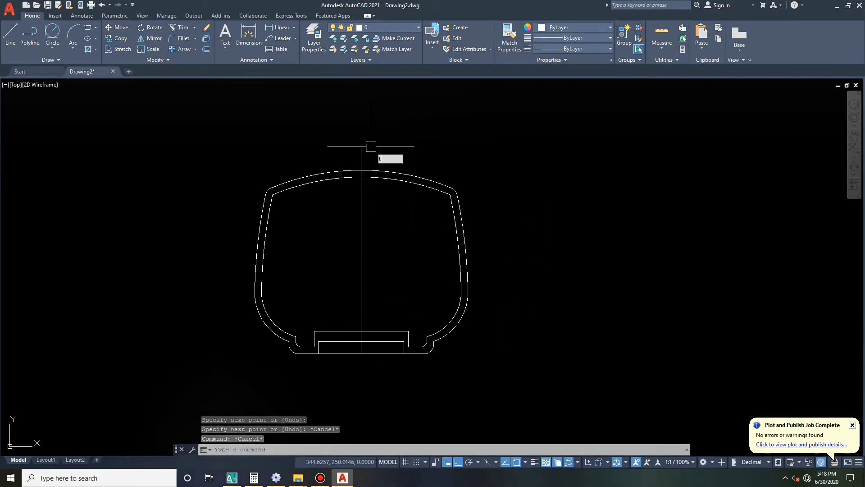
pyautogui.press('Escape')
pyautogui.click(385, 355)
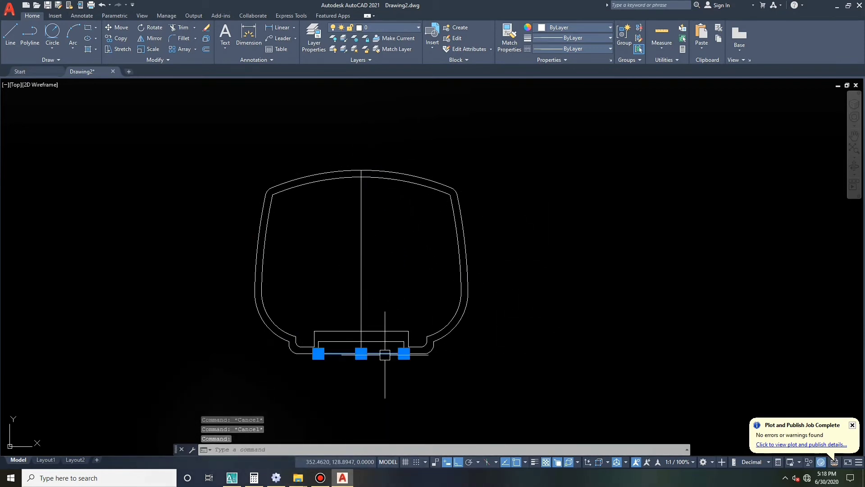
pyautogui.write('m')
pyautogui.press('Return')
pyautogui.click(361, 353)
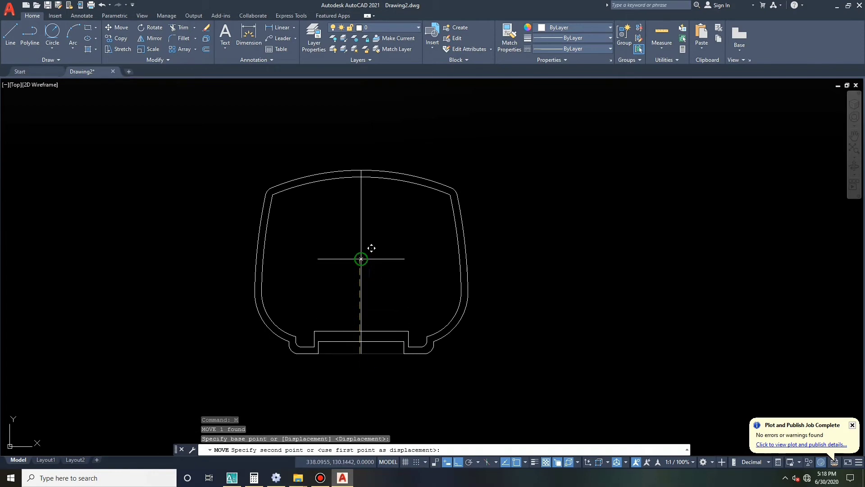
pyautogui.press('Escape')
pyautogui.press('Escape')
pyautogui.press('Escape')
# Step: Erase the horizontal bridging line between the two bottom tabs
pyautogui.click(375, 354)
pyautogui.write('e')
pyautogui.press('Return')
pyautogui.press('Escape')
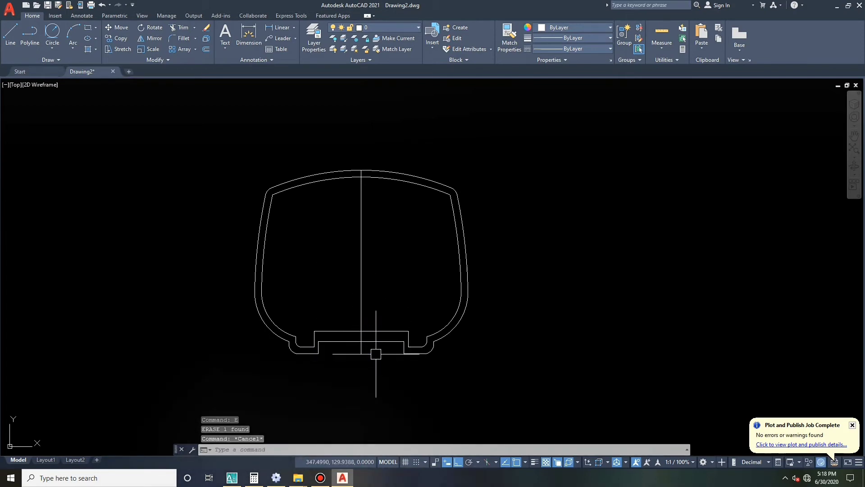
# Step: Draw a horizontal line from the vertical centre line's midpoint past the right side and stretch its inner end to the left outer edge
pyautogui.write('l')
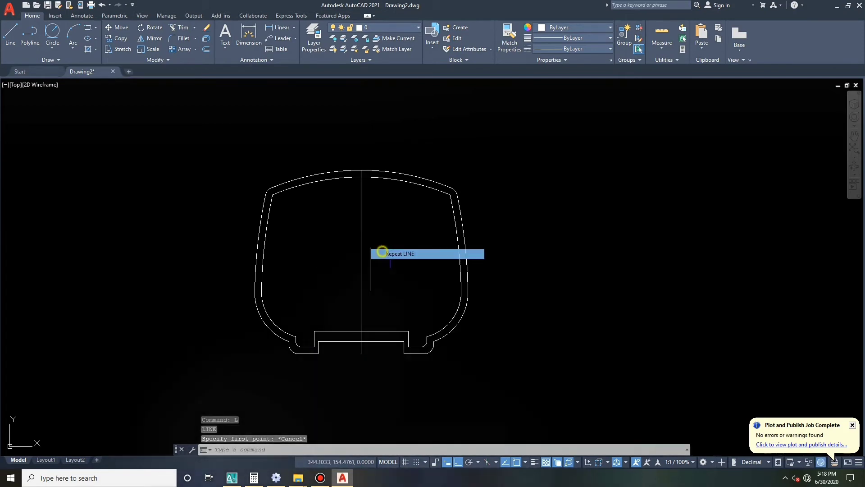
pyautogui.press('Return')
pyautogui.click(361, 261)
pyautogui.click(511, 261)
pyautogui.press('Return')
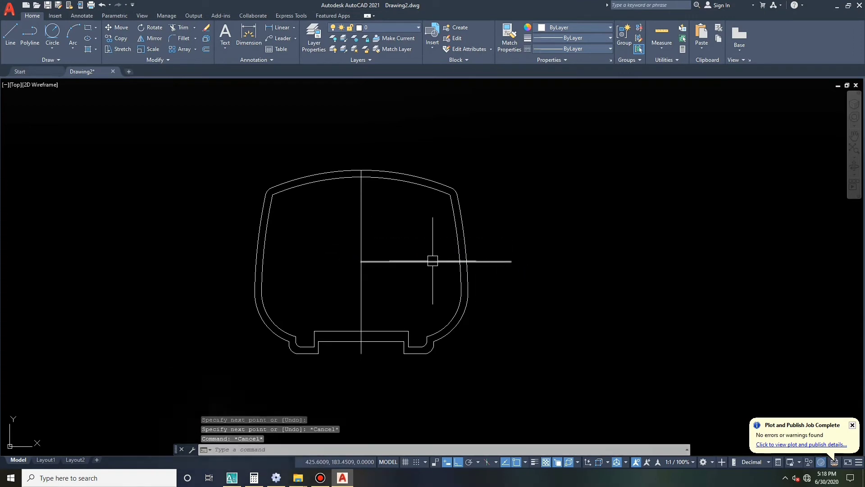
pyautogui.click(430, 262)
pyautogui.click(360, 261)
pyautogui.click(257, 261)
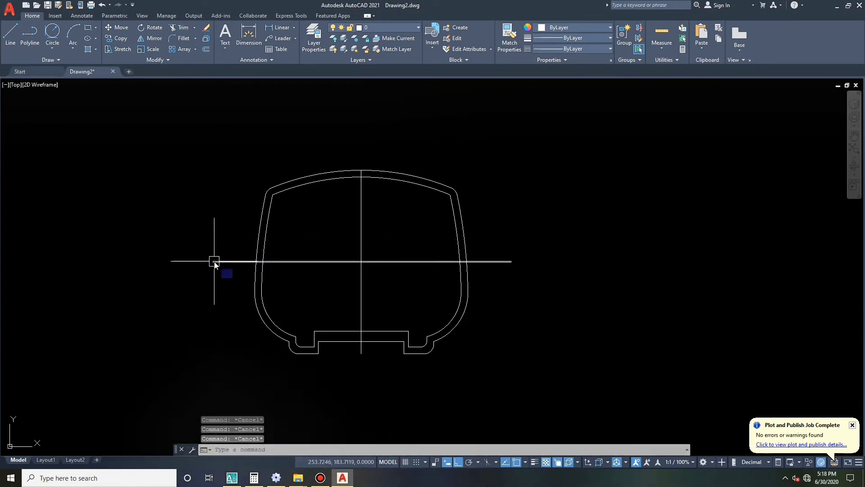
# Step: Trim the part of the horizontal centre line that overhangs the outline's right outer edge
pyautogui.write('tr')
pyautogui.press('Return')
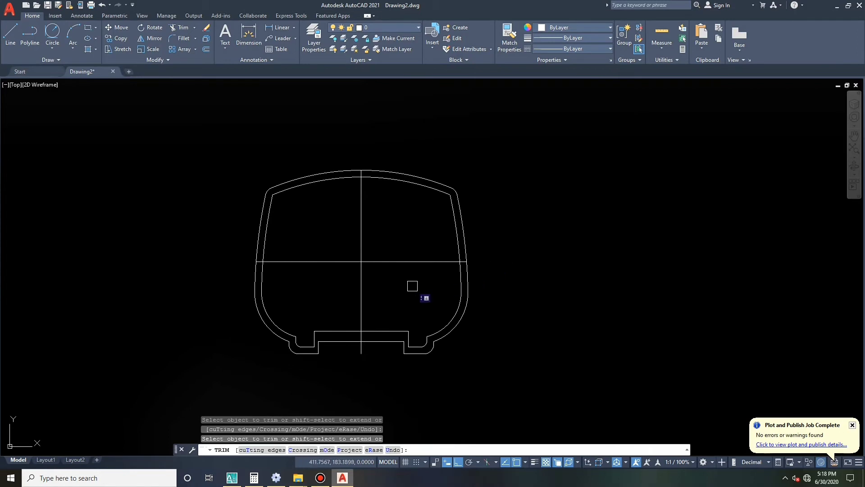
pyautogui.press('Escape')
pyautogui.press('Escape')
pyautogui.press('Escape')
# Step: Offset the vertical centre line to both sides and the horizontal one up and down by 250/2
pyautogui.scroll(-5, 387, 287)
pyautogui.write('o')
pyautogui.press('Return')
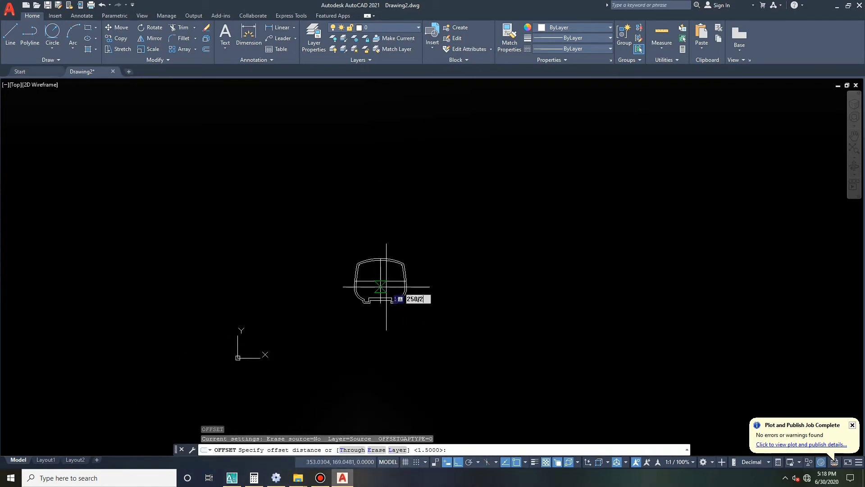
pyautogui.press('Return')
pyautogui.click(381, 272)
pyautogui.click(426, 273)
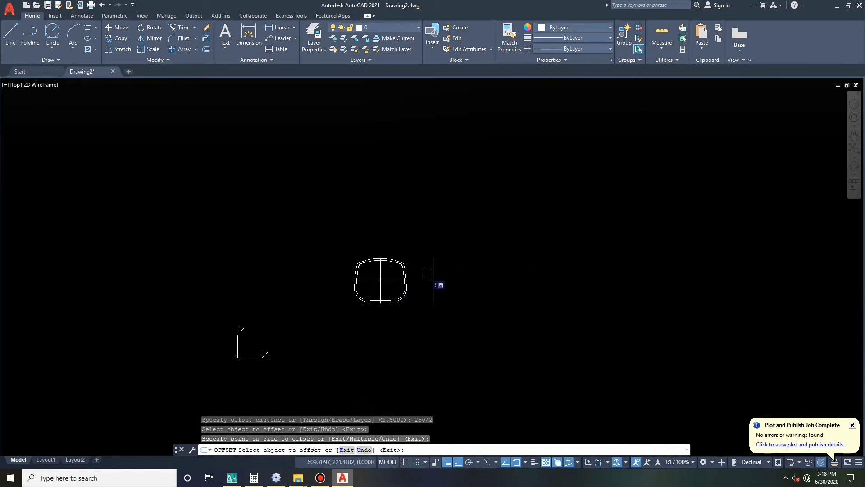
pyautogui.click(382, 272)
pyautogui.click(374, 277)
pyautogui.click(391, 278)
pyautogui.click(390, 258)
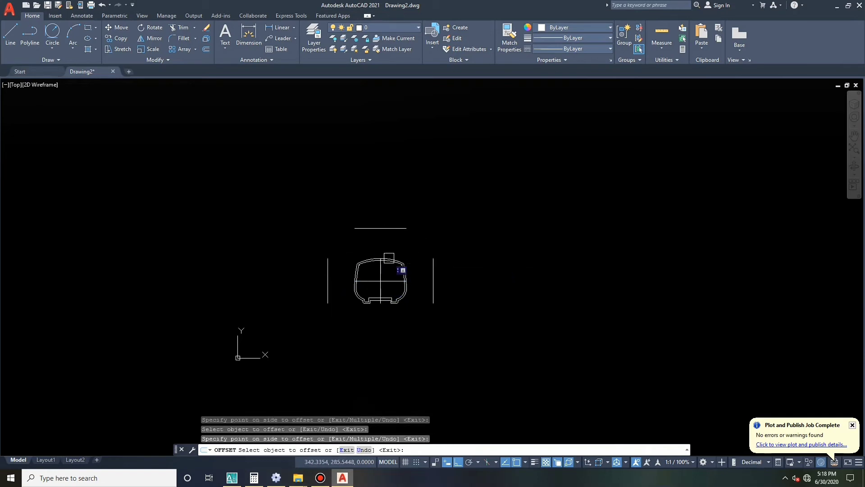
pyautogui.click(392, 280)
pyautogui.click(393, 292)
pyautogui.press('Escape')
pyautogui.press('Escape')
# Step: Erase the original vertical and horizontal centre lines inside the outline
pyautogui.click(382, 273)
pyautogui.click(391, 274)
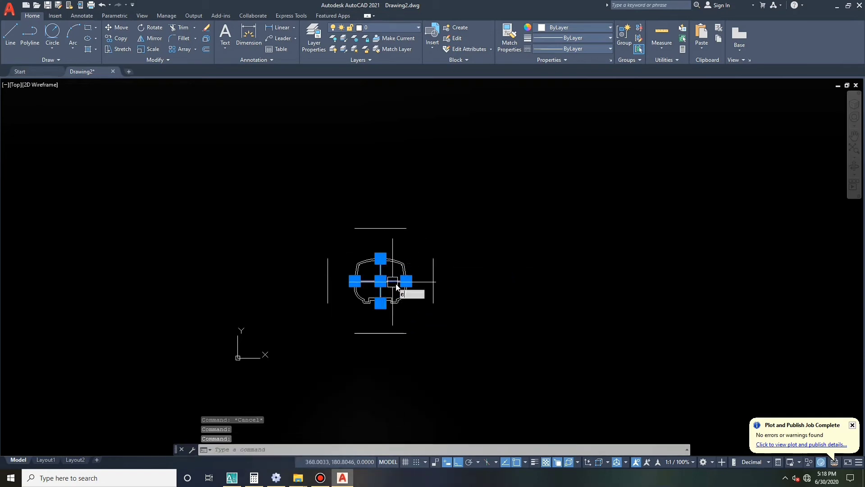
pyautogui.write('E')
pyautogui.press('Return')
pyautogui.press('Escape')
# Step: Set the fillet radius to 0 and close the upper left and upper right corners of the surrounding square
pyautogui.write('f')
pyautogui.press('Return')
pyautogui.write('r')
pyautogui.press('Return')
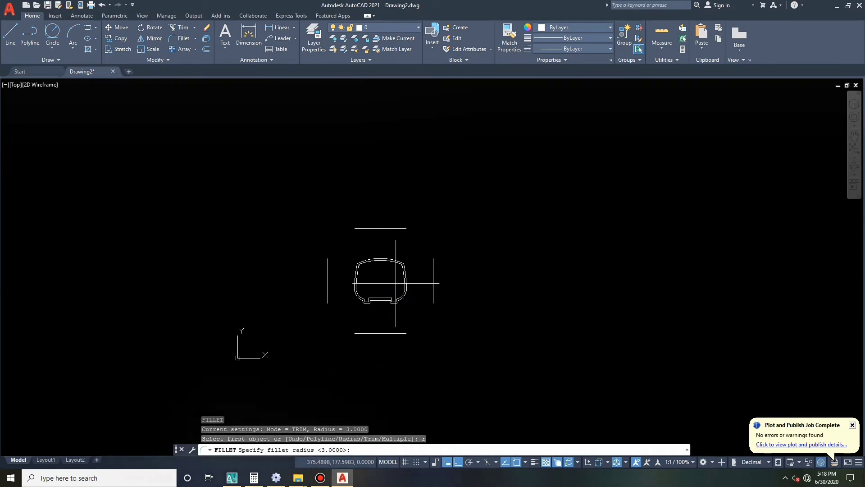
pyautogui.write('0')
pyautogui.press('Return')
pyautogui.click(329, 261)
pyautogui.click(364, 227)
pyautogui.rightClick(362, 202)
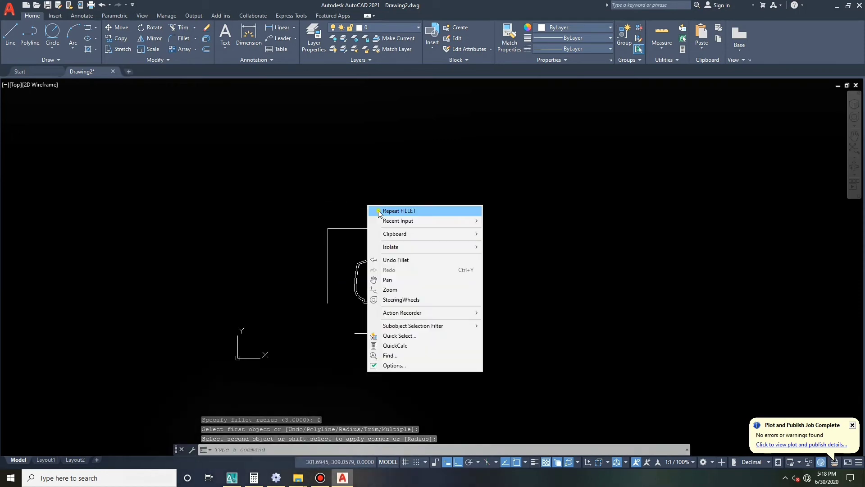
pyautogui.click(377, 208)
pyautogui.click(398, 228)
pyautogui.click(434, 264)
# Step: Close the lower right and lower left corners of the surrounding square with radius 0 fillets
pyautogui.rightClick(421, 218)
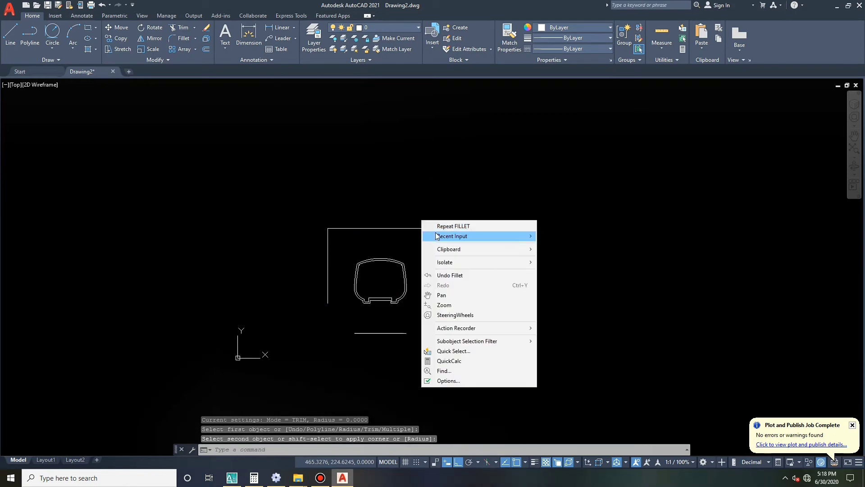
pyautogui.click(433, 224)
pyautogui.click(430, 286)
pyautogui.click(399, 334)
pyautogui.rightClick(341, 259)
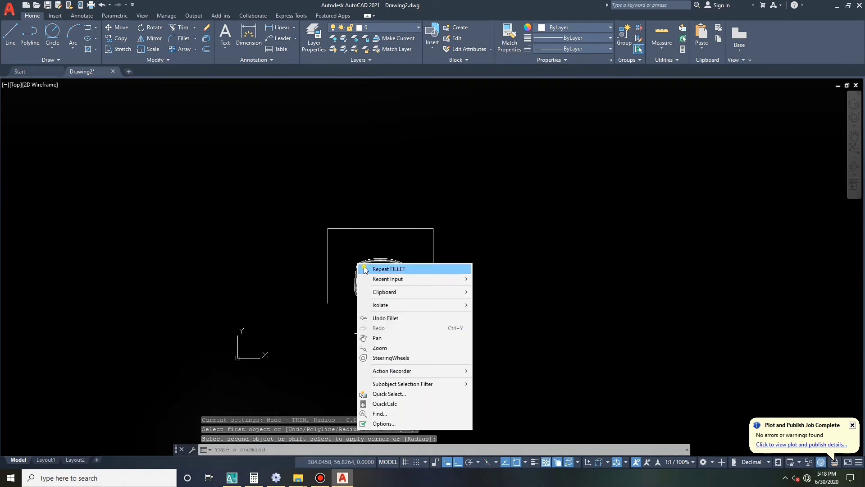
pyautogui.click(360, 263)
pyautogui.click(361, 332)
pyautogui.press('Escape')
pyautogui.press('Escape')
pyautogui.press('Escape')
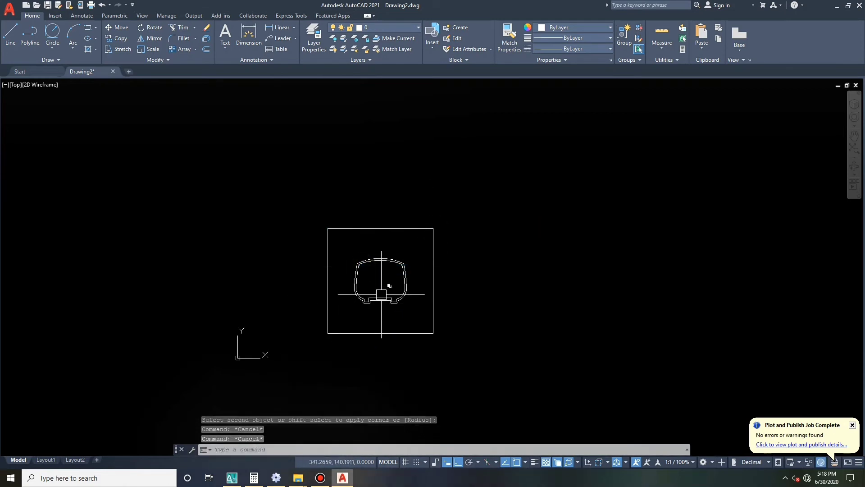
# Step: Change the colour of the inner outline polyline to red
pyautogui.scroll(2, 385, 294)
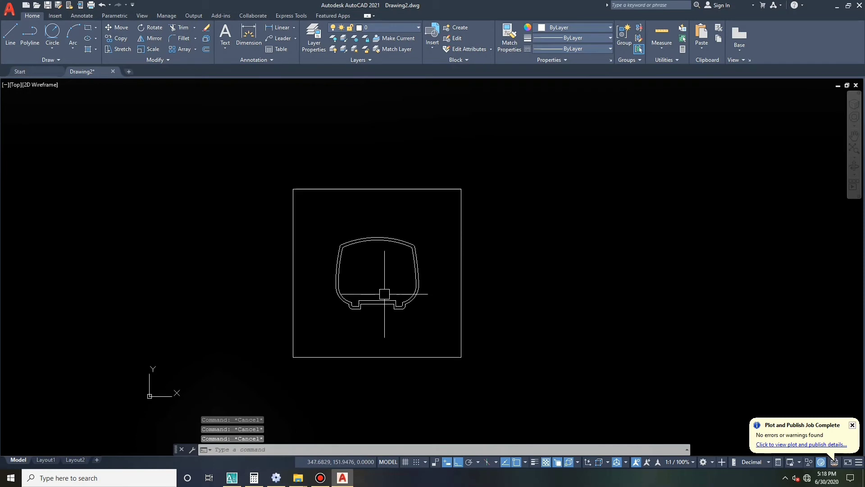
pyautogui.click(386, 238)
pyautogui.click(550, 24)
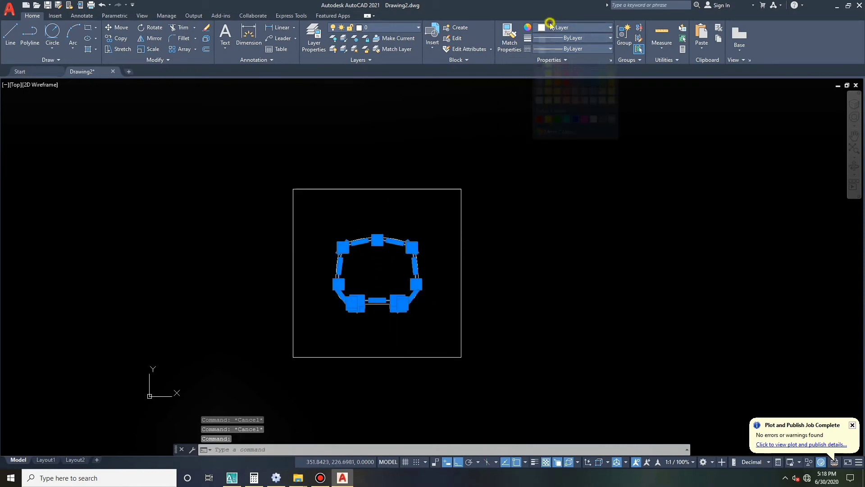
pyautogui.click(566, 74)
pyautogui.press('Escape')
pyautogui.press('Escape')
pyautogui.press('Escape')
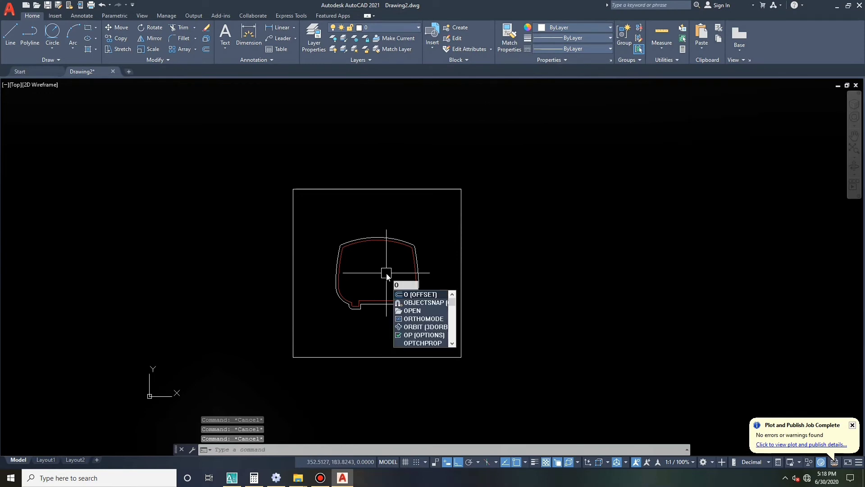
# Step: Offset the square's top and right sides inward by 25
pyautogui.write('O')
pyautogui.press('Return')
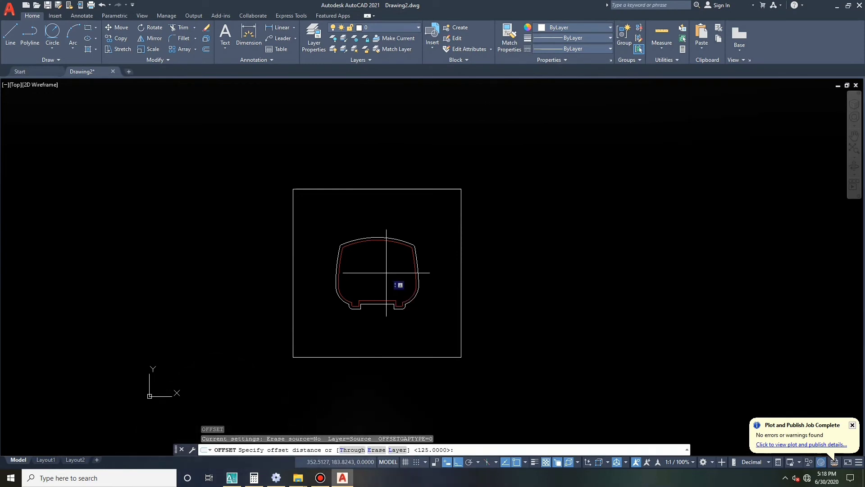
pyautogui.write('25')
pyautogui.press('Return')
pyautogui.click(401, 189)
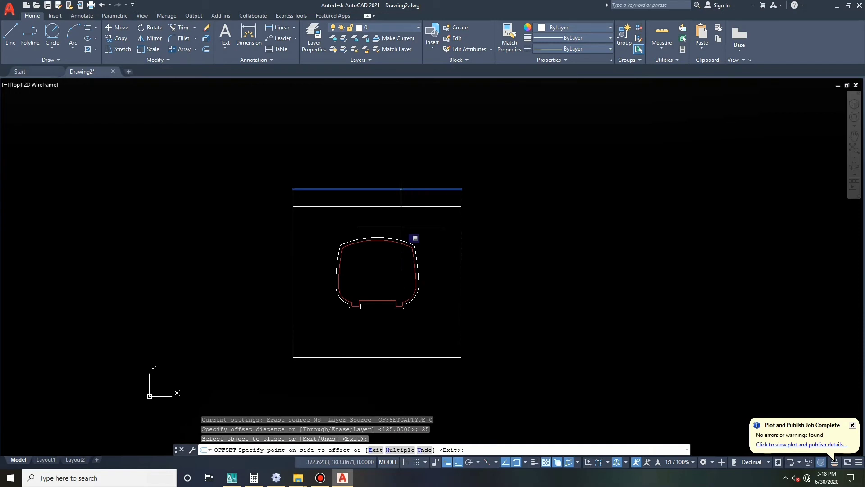
pyautogui.click(400, 230)
pyautogui.click(461, 281)
pyautogui.click(440, 288)
# Step: Offset the square's left and bottom sides inward by the same 25 distance
pyautogui.click(293, 288)
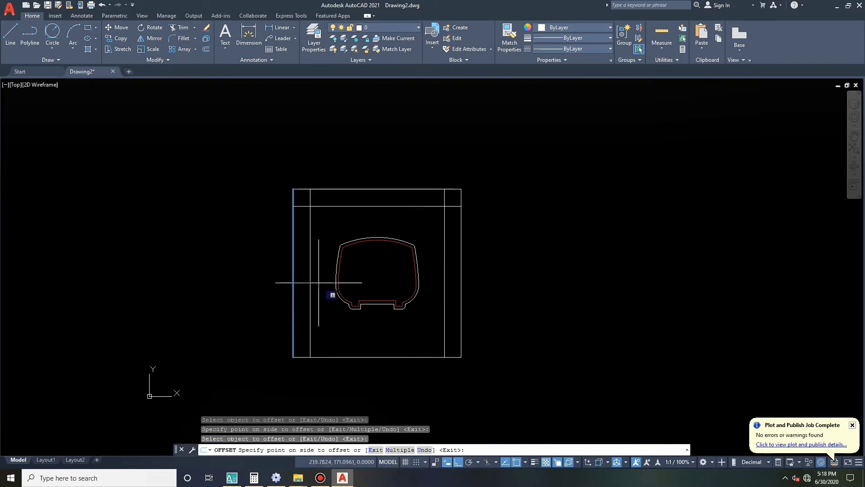
pyautogui.click(318, 291)
pyautogui.click(368, 357)
pyautogui.click(368, 331)
pyautogui.press('Escape')
pyautogui.press('Escape')
pyautogui.press('Escape')
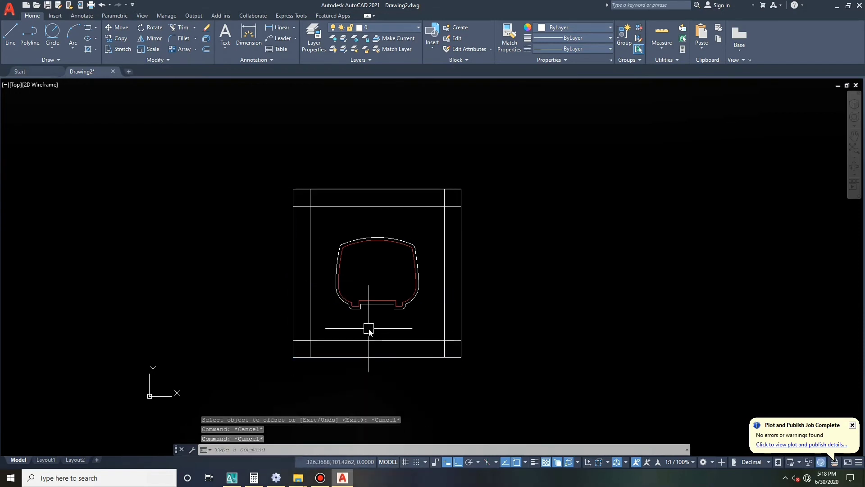
# Step: Draw a circle of diameter 32 centred on the upper left intersection of the offset lines
pyautogui.press('Return')
pyautogui.click(310, 206)
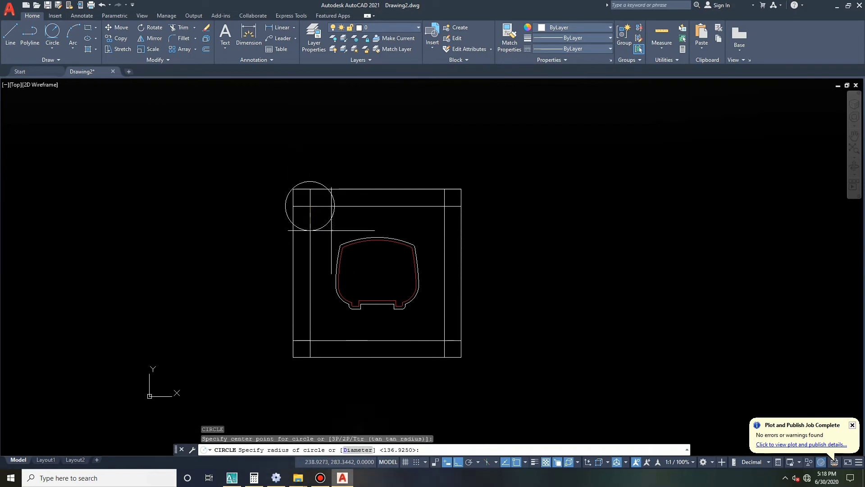
pyautogui.write('d')
pyautogui.press('Return')
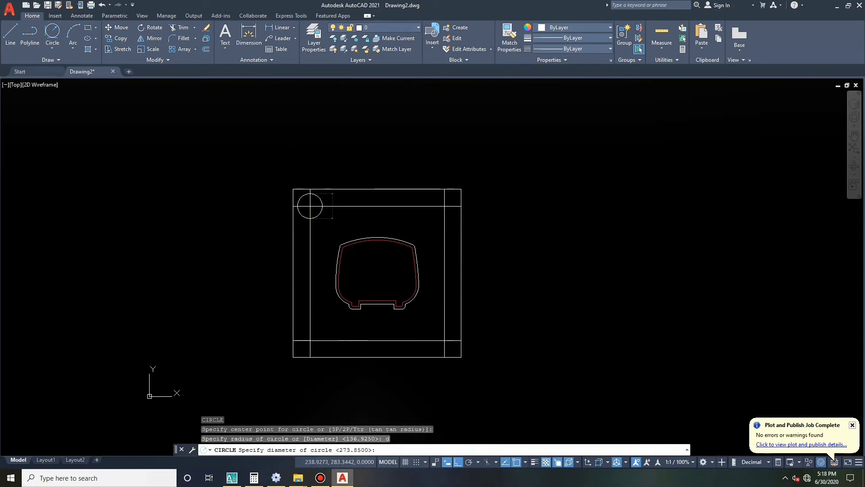
pyautogui.click(328, 219)
# Step: Draw matching radius 16 circles at the upper right, lower right and lower left intersections of the offset lines
pyautogui.rightClick(334, 165)
pyautogui.click(346, 169)
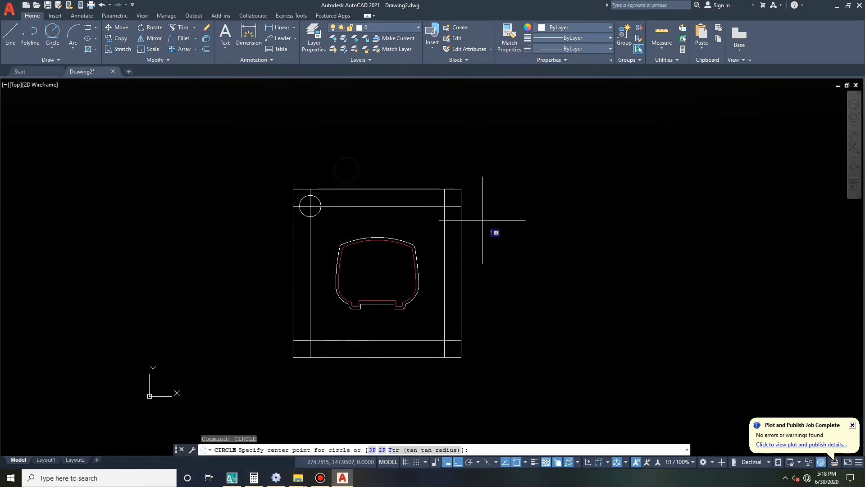
pyautogui.click(444, 206)
pyautogui.press('Return')
pyautogui.press('Return')
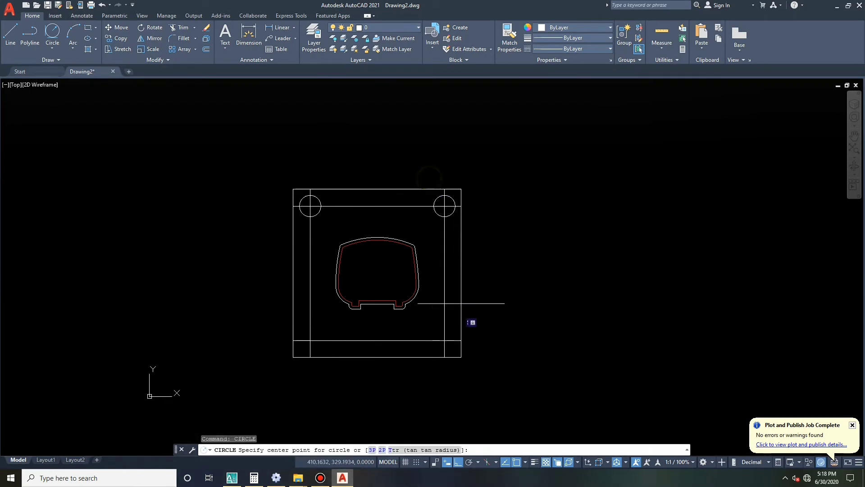
pyautogui.click(445, 340)
pyautogui.press('Return')
pyautogui.press('Return')
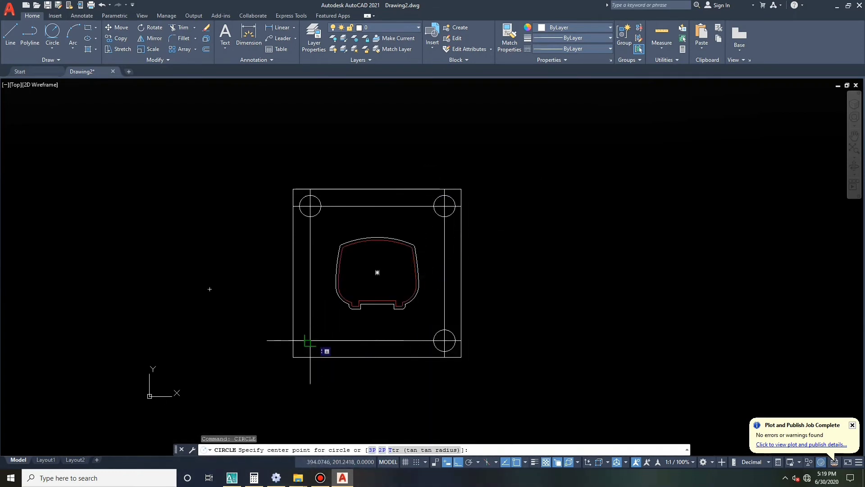
pyautogui.click(310, 340)
pyautogui.press('Return')
pyautogui.press('Escape')
# Step: Delete the four inner offset lines running through the corner circles, keeping the circles and the outer square
pyautogui.click(344, 340)
pyautogui.click(310, 301)
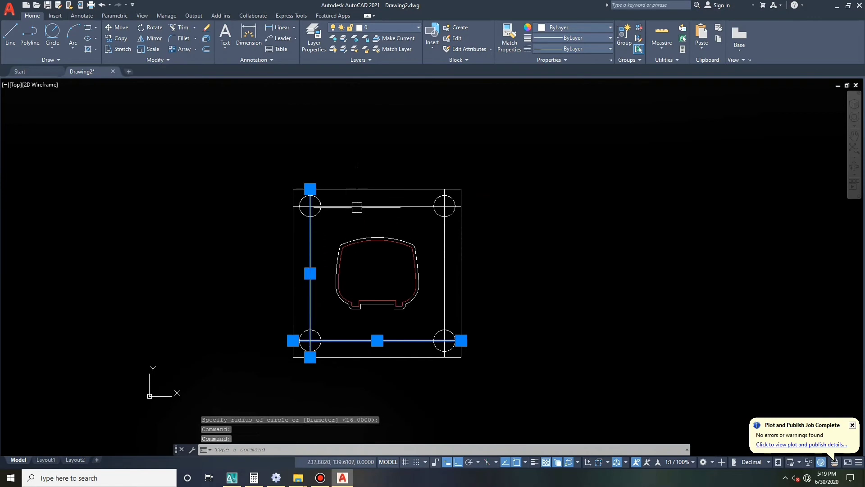
pyautogui.click(357, 206)
pyautogui.click(444, 261)
pyautogui.press('Delete')
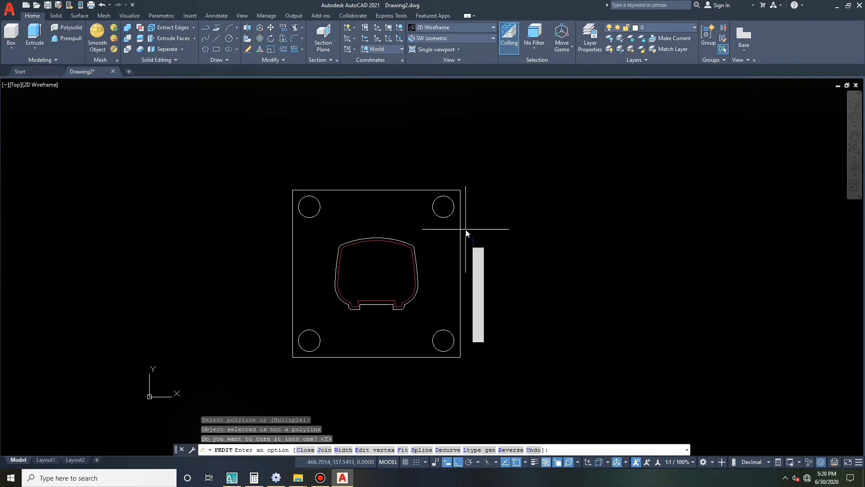
# Step: Join the four sides of the outer square into a single polyline with PEDIT
pyautogui.click(496, 277)
pyautogui.click(460, 278)
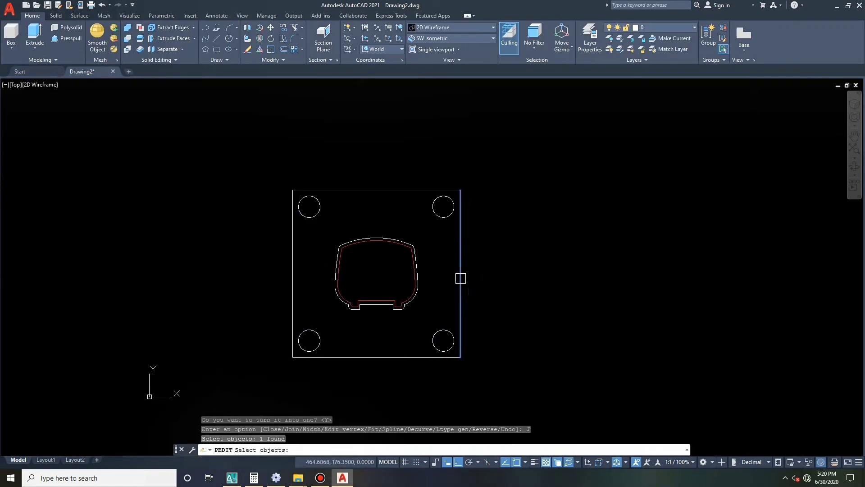
pyautogui.click(411, 362)
pyautogui.click(380, 349)
pyautogui.click(294, 289)
pyautogui.click(352, 186)
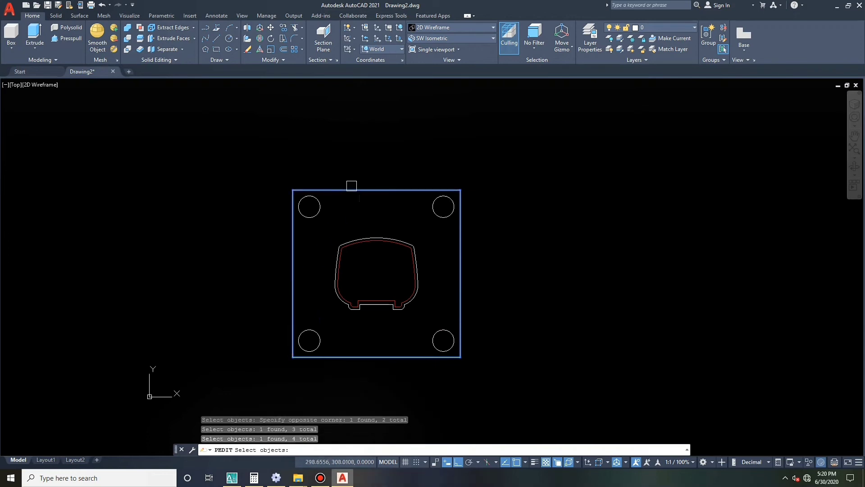
pyautogui.press('Return')
pyautogui.press('Return')
pyautogui.click(373, 190)
pyautogui.press('Escape')
pyautogui.press('Escape')
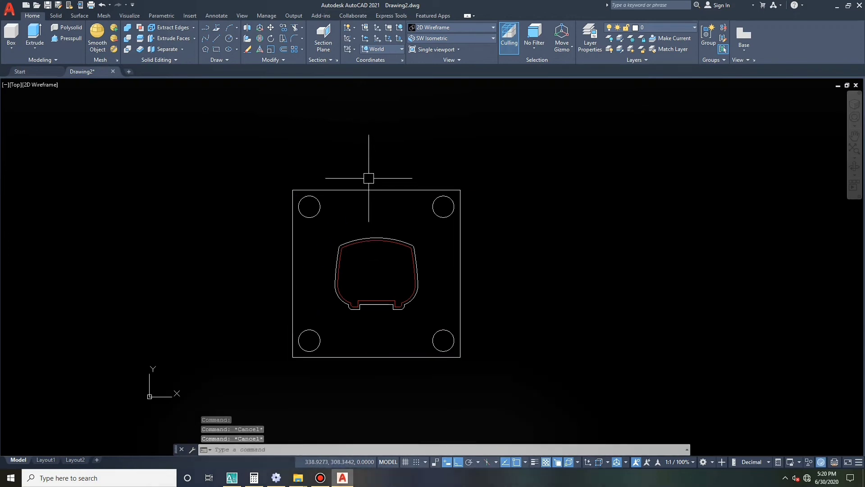
# Step: Set the model view to SW Isometric
pyautogui.scroll(-2, 369, 178)
pyautogui.scroll(2, 363, 203)
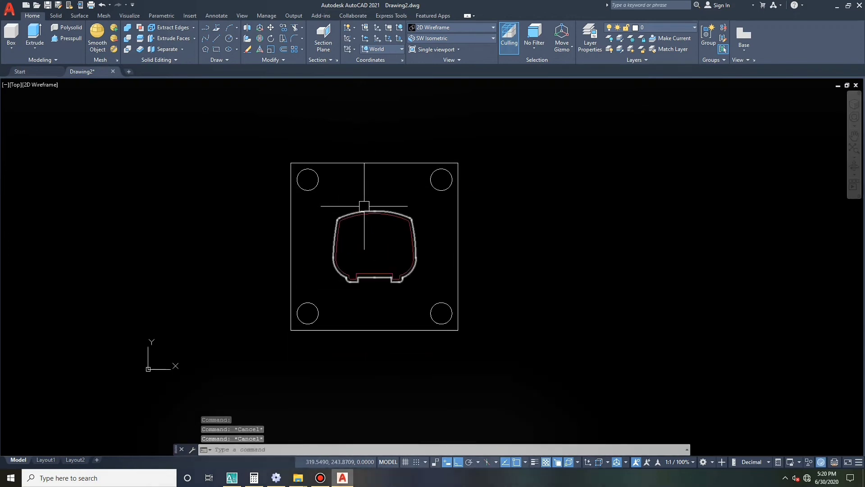
pyautogui.click(483, 39)
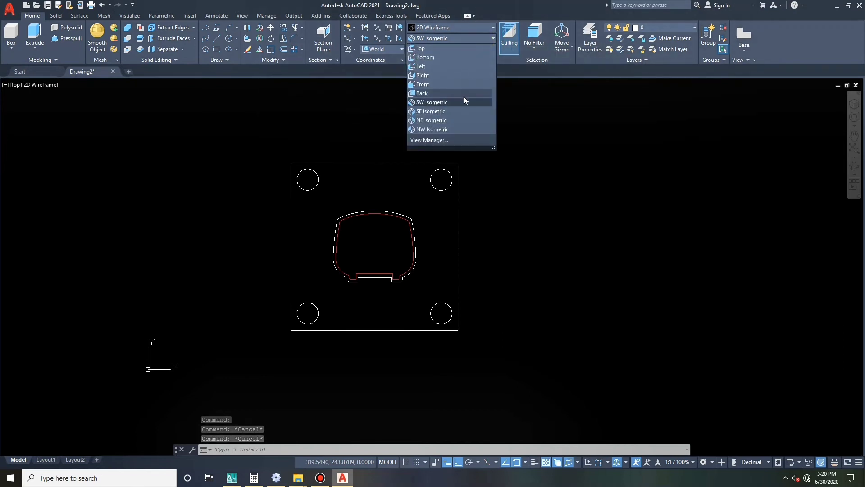
pyautogui.click(464, 104)
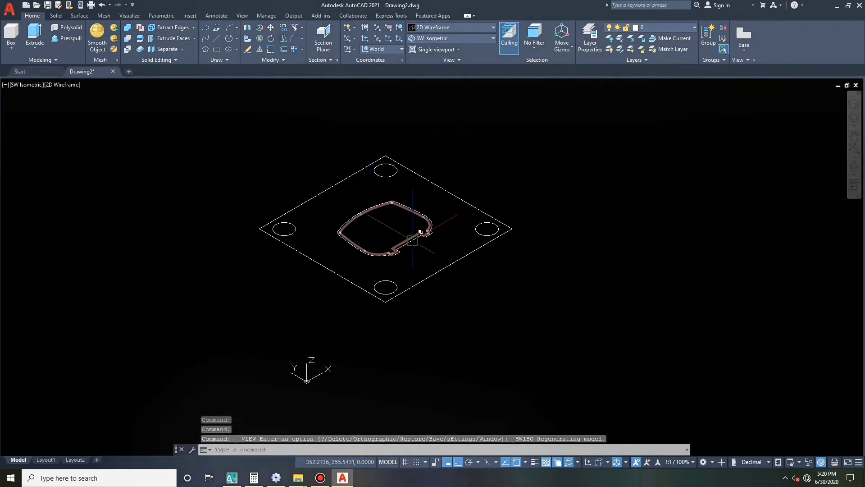
# Step: Move the red inner profile straight down along the Z axis by 120
pyautogui.click(412, 238)
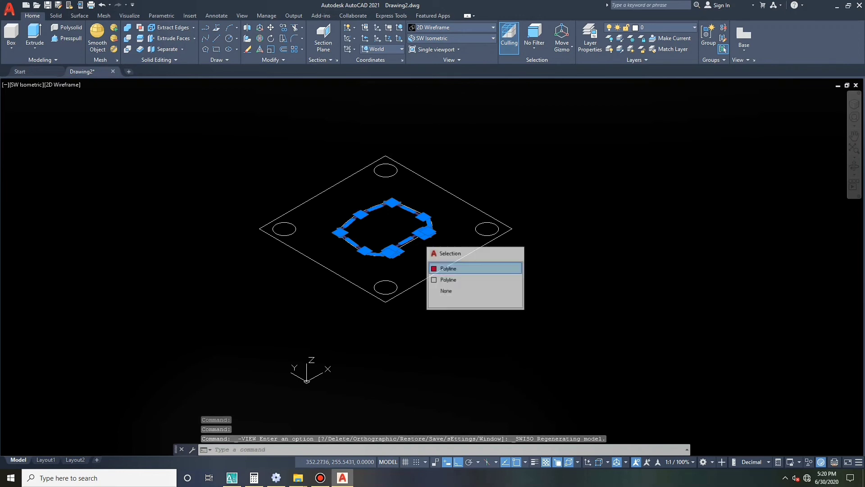
pyautogui.click(520, 251)
pyautogui.write('M')
pyautogui.press('Return')
pyautogui.click(544, 242)
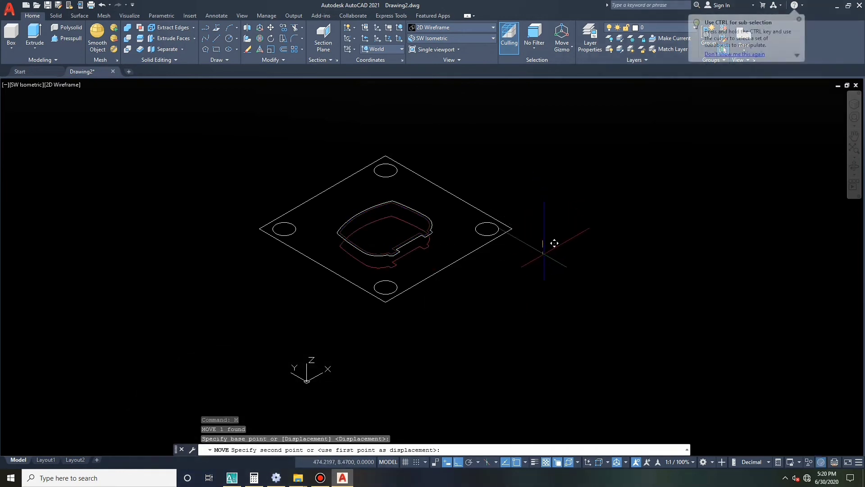
pyautogui.write('12')
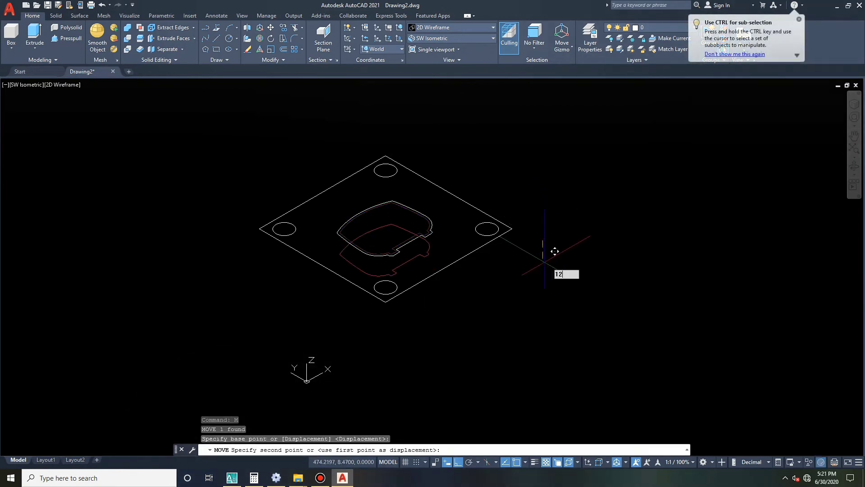
pyautogui.write('0')
pyautogui.press('Return')
pyautogui.press('Escape')
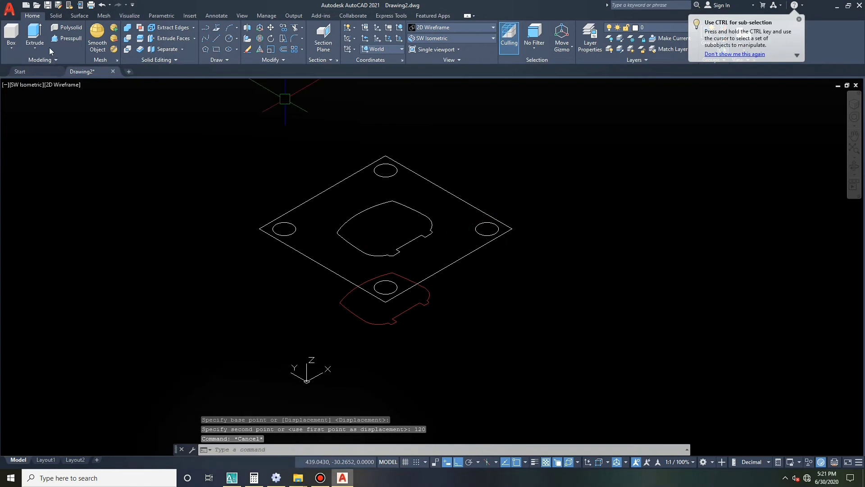
# Step: Loft a solid between the white outer profile and the lowered red profile, using cross sections only
pyautogui.click(33, 50)
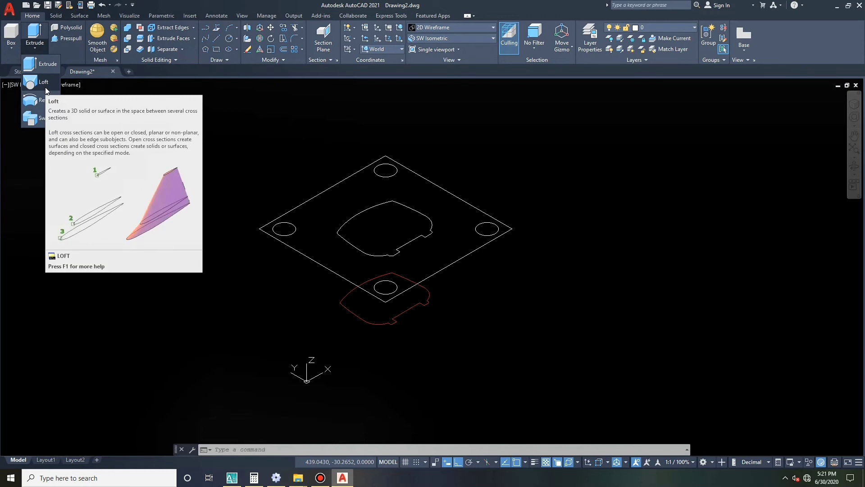
pyautogui.click(44, 82)
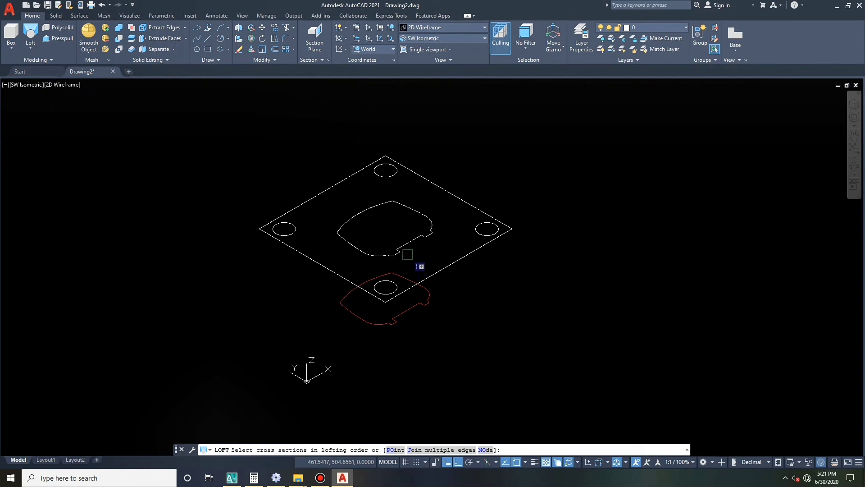
pyautogui.click(424, 266)
pyautogui.click(426, 296)
pyautogui.rightClick(568, 202)
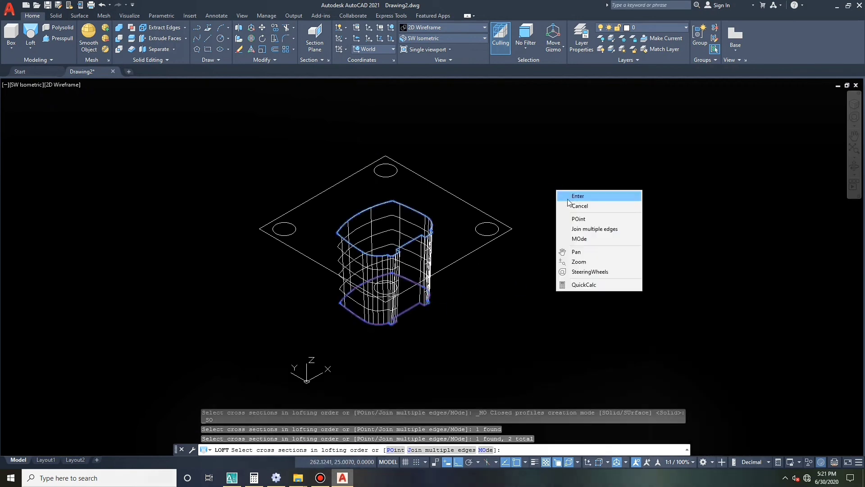
pyautogui.click(577, 197)
pyautogui.rightClick(573, 215)
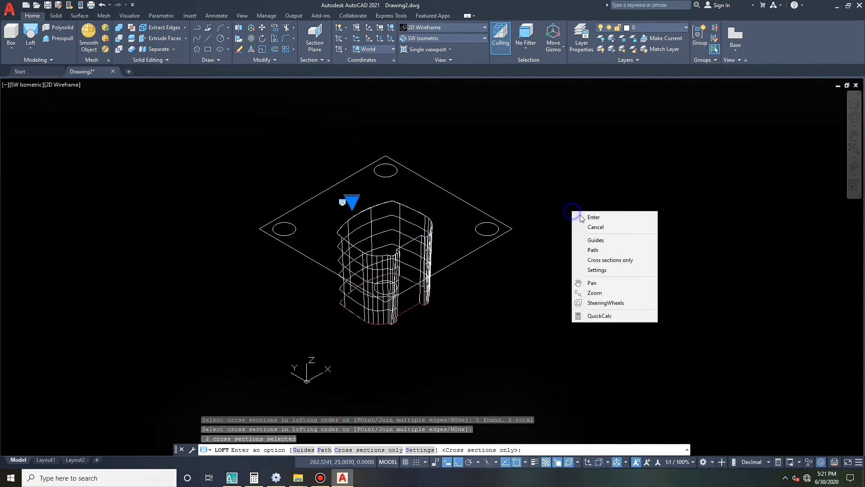
pyautogui.click(581, 218)
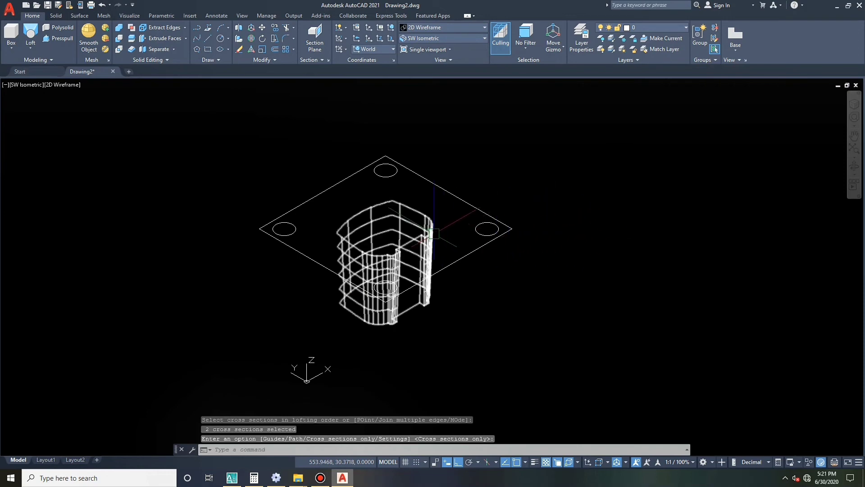
# Step: Extrude the outer square and the four corner circles downward by 120
pyautogui.click(31, 47)
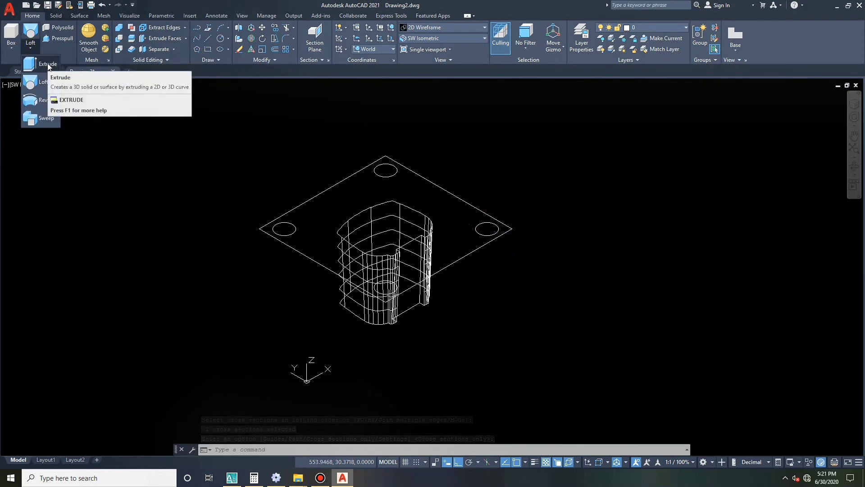
pyautogui.click(48, 66)
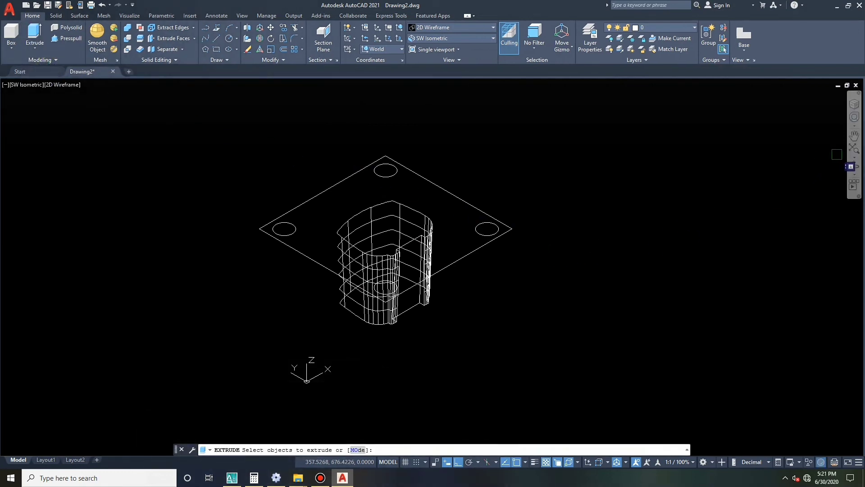
pyautogui.click(853, 168)
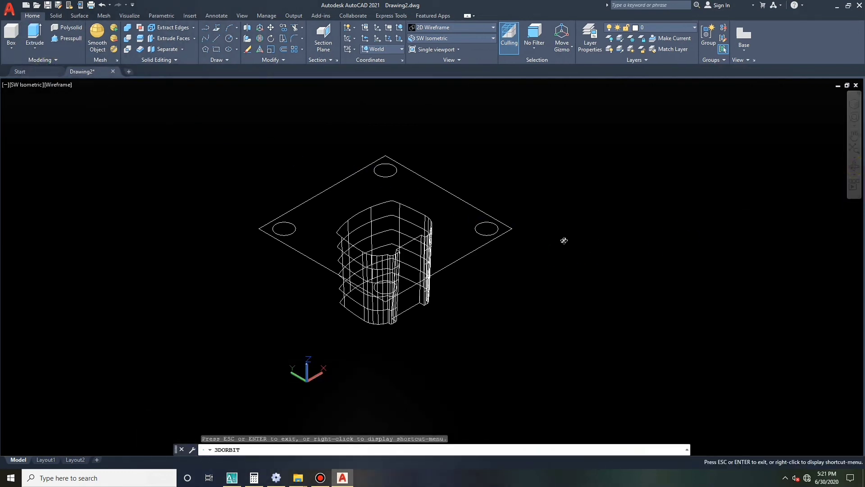
pyautogui.moveTo(562, 239); pyautogui.dragTo(491, 254)
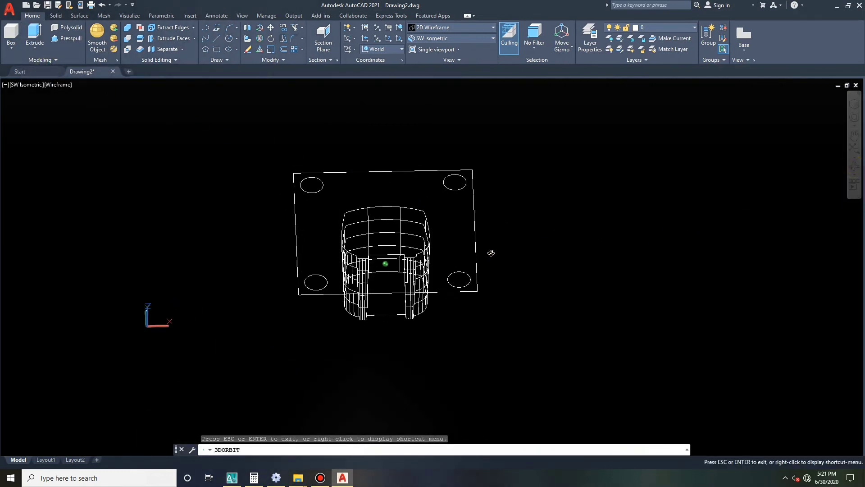
pyautogui.click(31, 38)
pyautogui.click(306, 184)
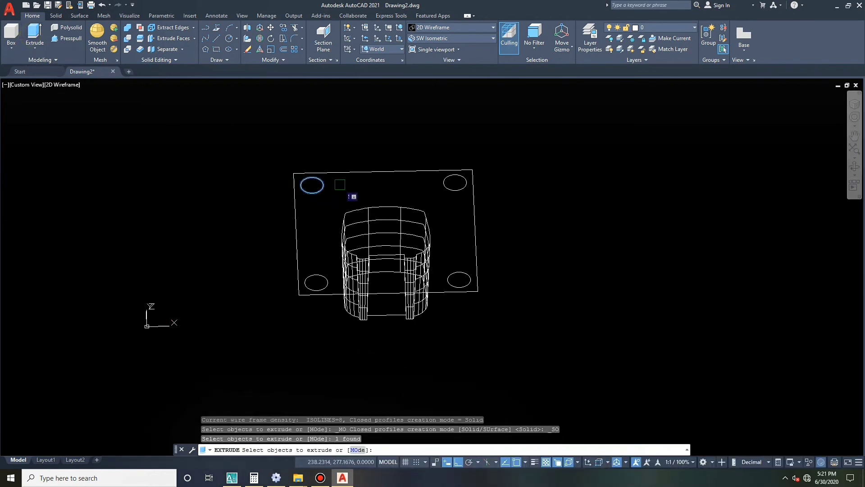
pyautogui.click(357, 188)
pyautogui.click(453, 194)
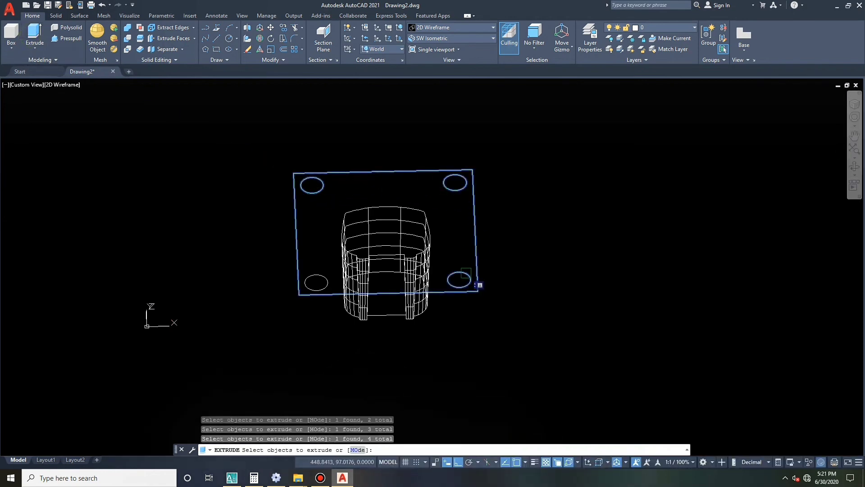
pyautogui.click(324, 287)
pyautogui.rightClick(519, 183)
pyautogui.click(527, 178)
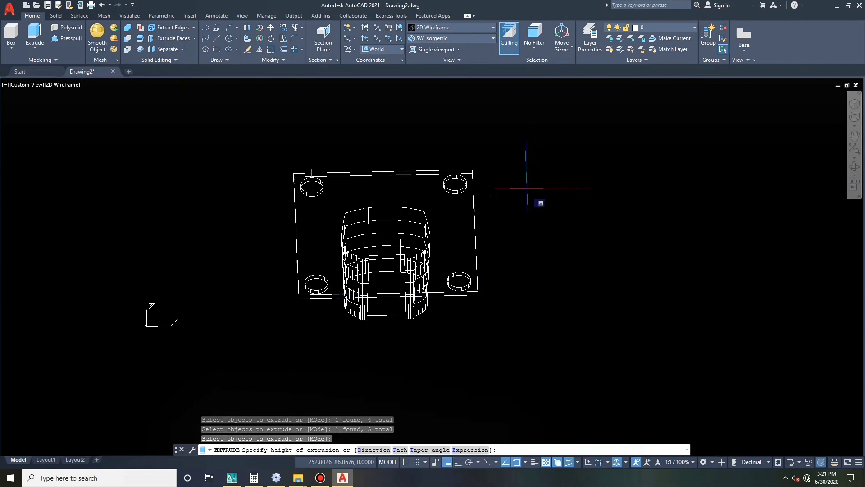
pyautogui.write('120')
pyautogui.press('Return')
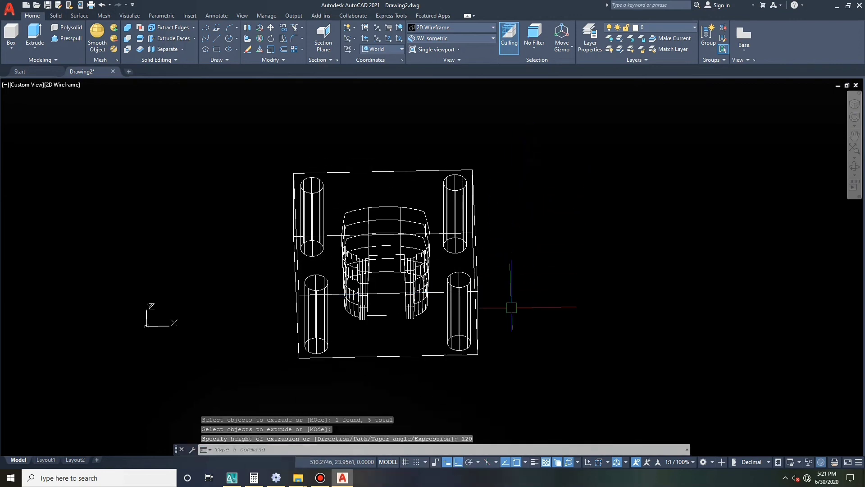
pyautogui.press('Escape')
# Step: Turn on the ViewCube and apply the Shades of Gray visual style to the model
pyautogui.moveTo(477, 339); pyautogui.dragTo(483, 309, button='middle')
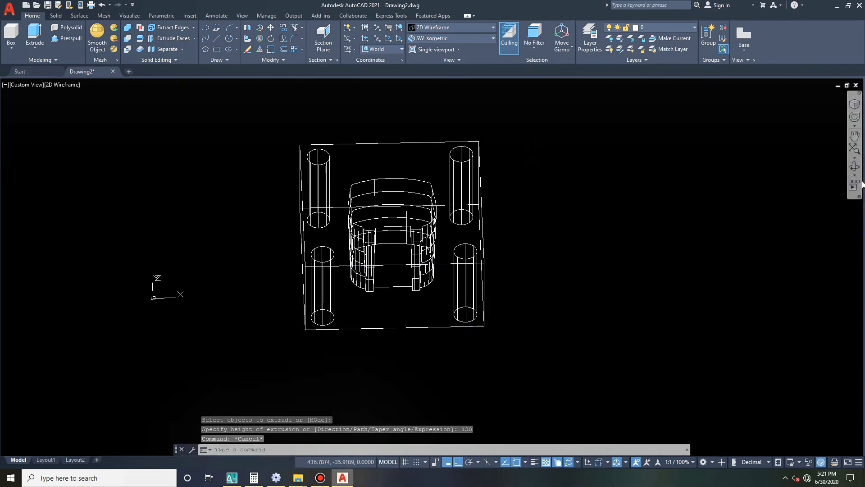
pyautogui.click(854, 166)
pyautogui.moveTo(569, 330); pyautogui.dragTo(643, 304)
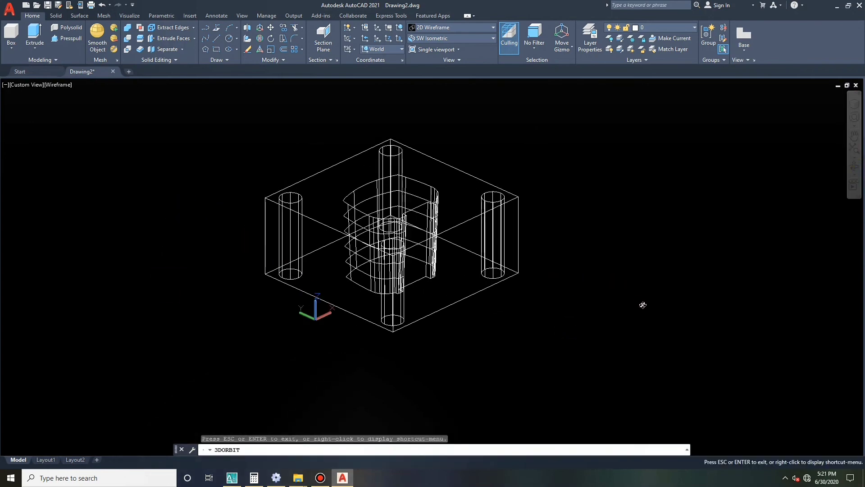
pyautogui.rightClick(679, 213)
pyautogui.click(716, 224)
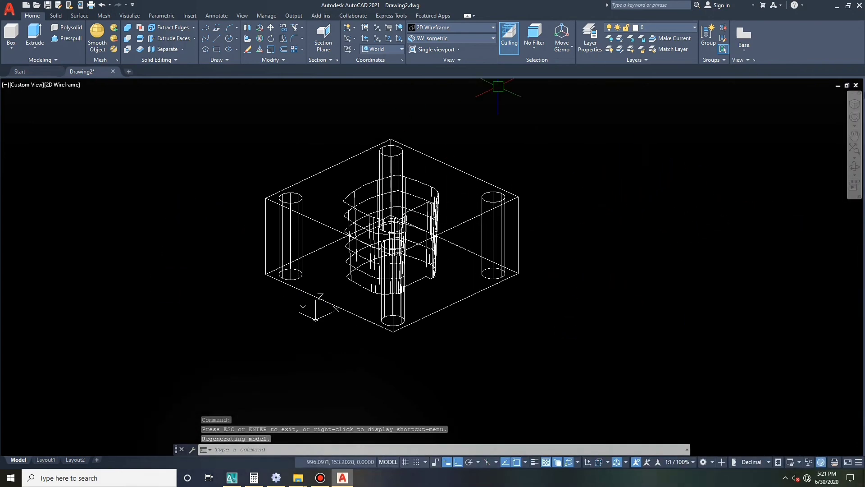
pyautogui.click(855, 104)
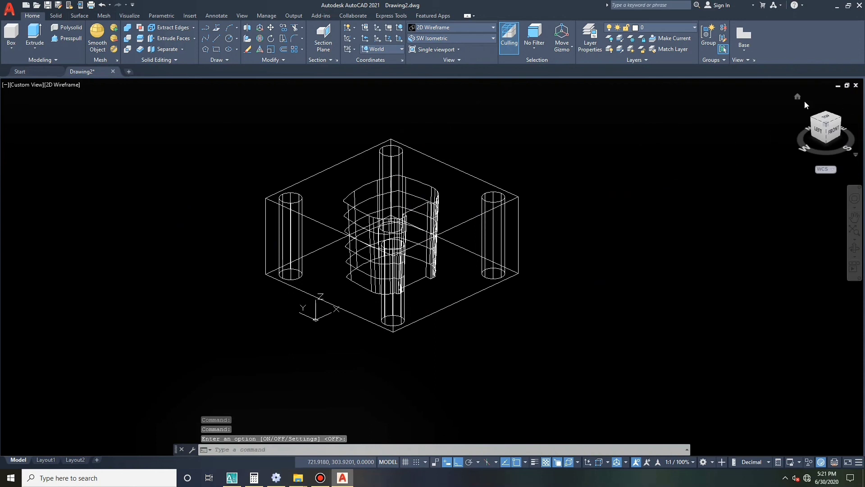
pyautogui.click(456, 27)
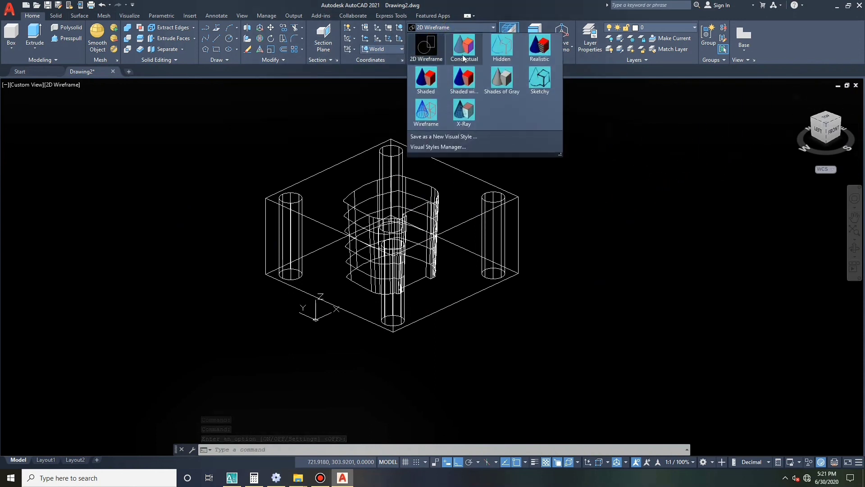
pyautogui.click(502, 80)
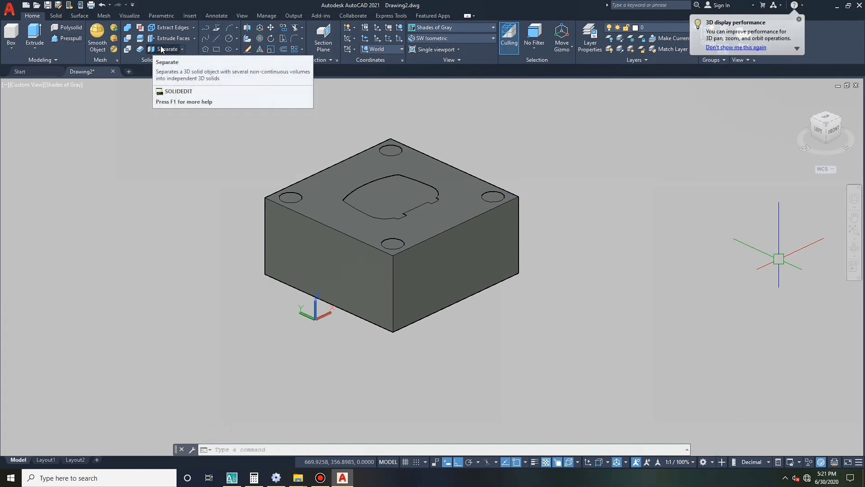
pyautogui.click(128, 40)
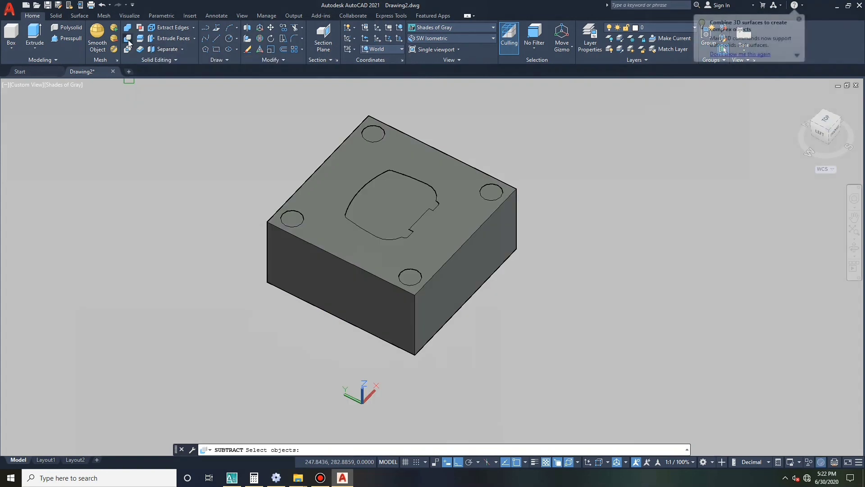
pyautogui.press('Escape')
pyautogui.press('Escape')
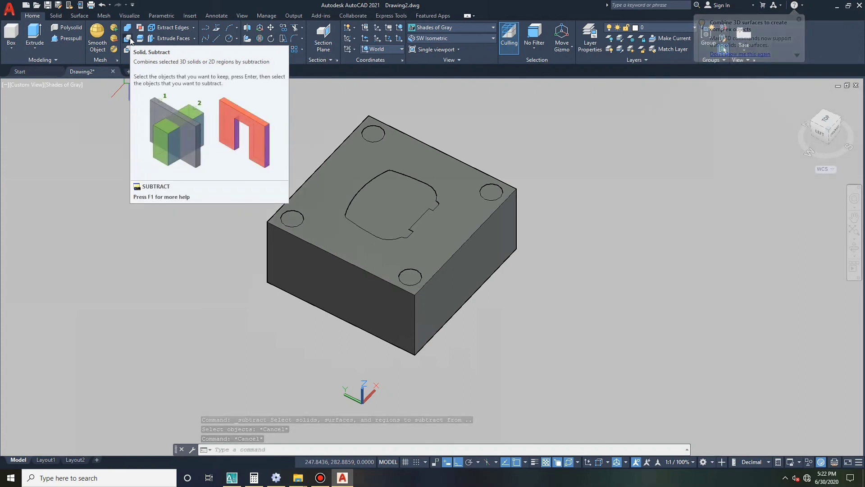
# Step: Subtract the central lofted solid and three corner cylinders from the block, leaving out the cylinder at the far back corner
pyautogui.click(129, 38)
pyautogui.click(458, 268)
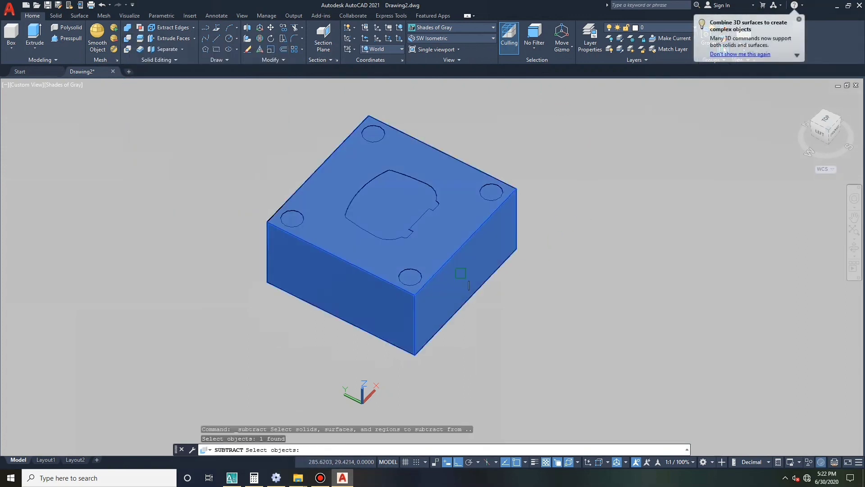
pyautogui.press('Return')
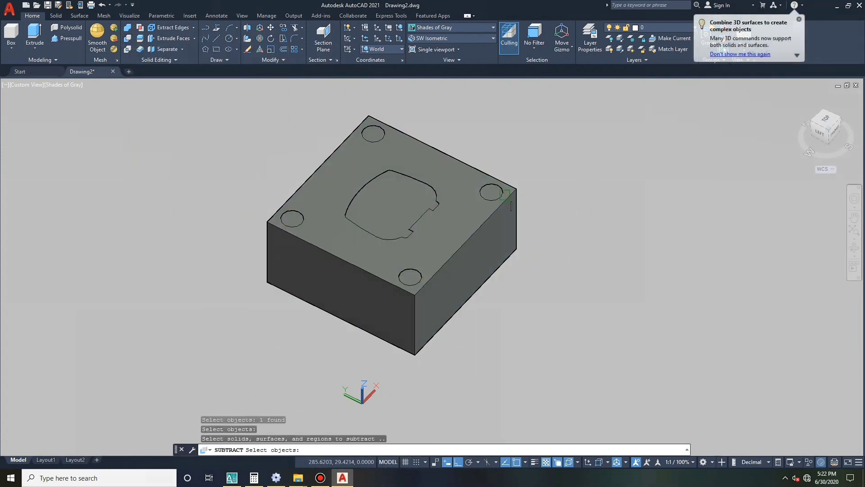
pyautogui.click(493, 194)
pyautogui.click(538, 233)
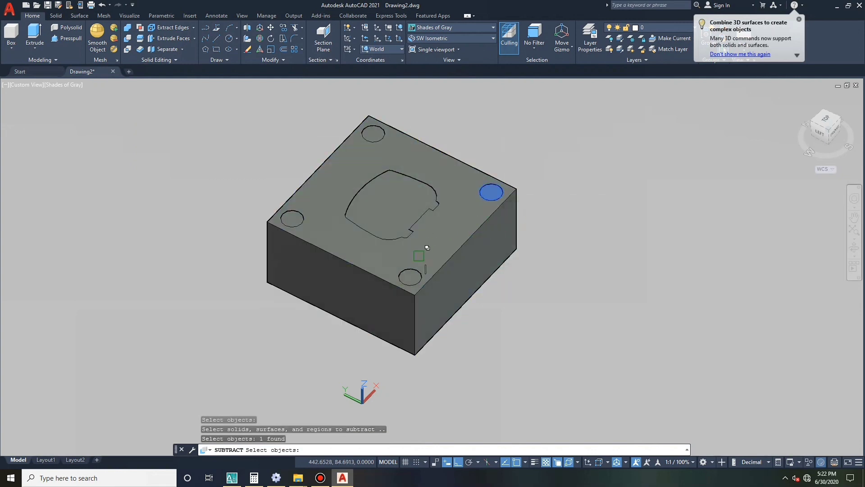
pyautogui.click(409, 276)
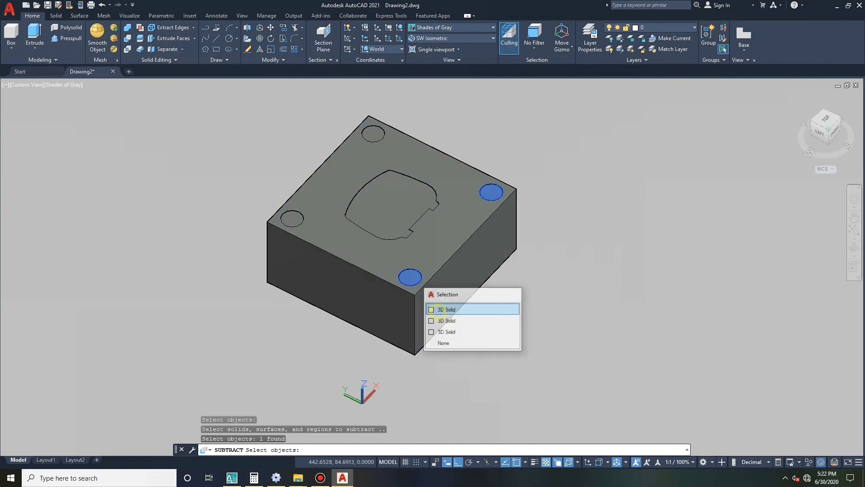
pyautogui.click(446, 309)
pyautogui.click(295, 209)
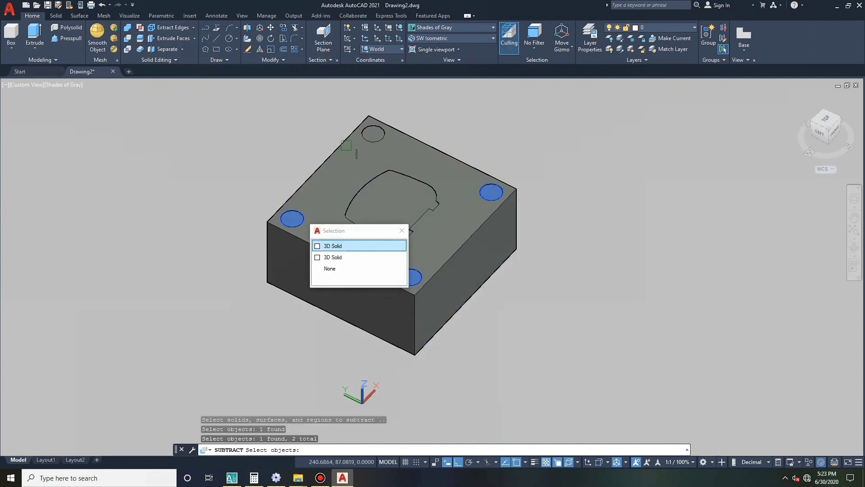
pyautogui.click(375, 118)
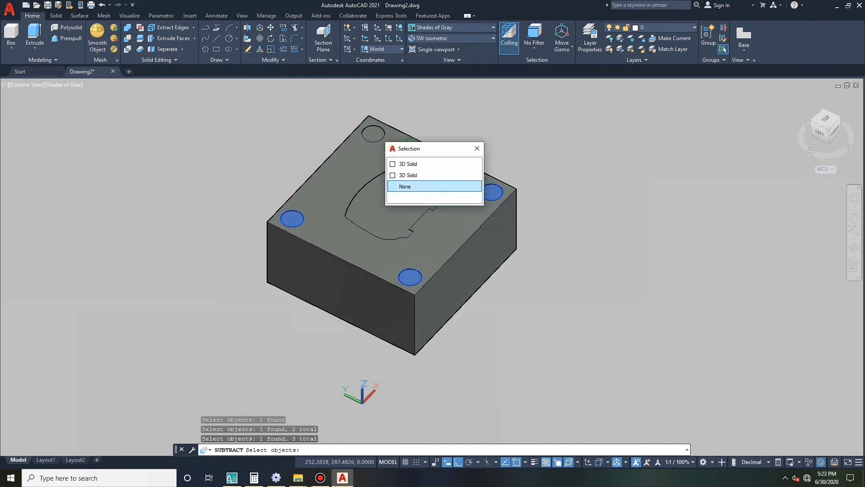
pyautogui.click(394, 214)
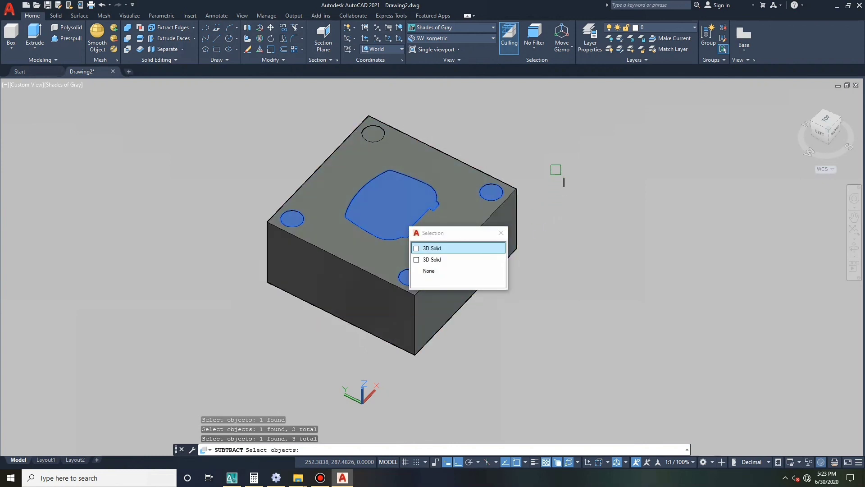
pyautogui.press('Return')
pyautogui.press('Return')
# Step: Subtract the remaining cylinder at the far back corner from the block
pyautogui.rightClick(435, 127)
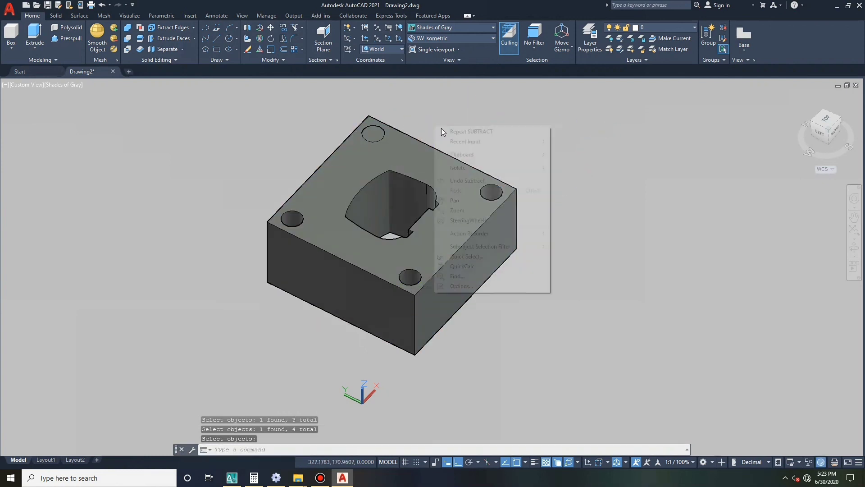
pyautogui.click(451, 130)
pyautogui.click(432, 152)
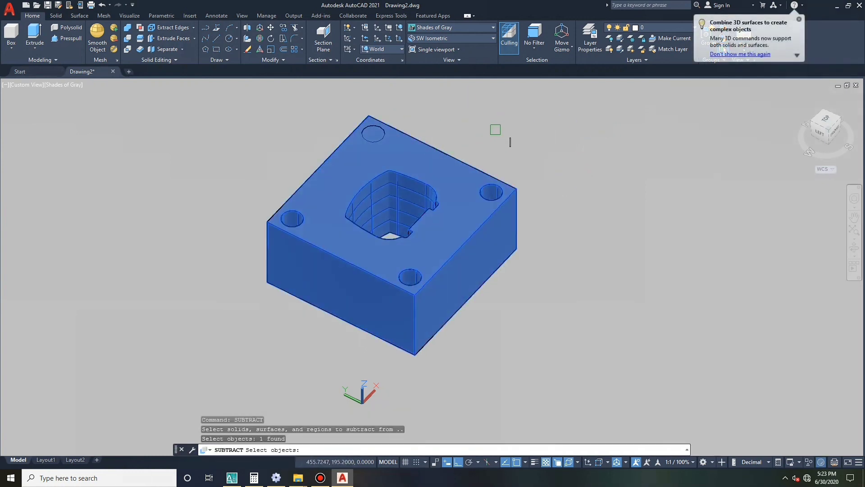
pyautogui.press('Return')
pyautogui.click(385, 123)
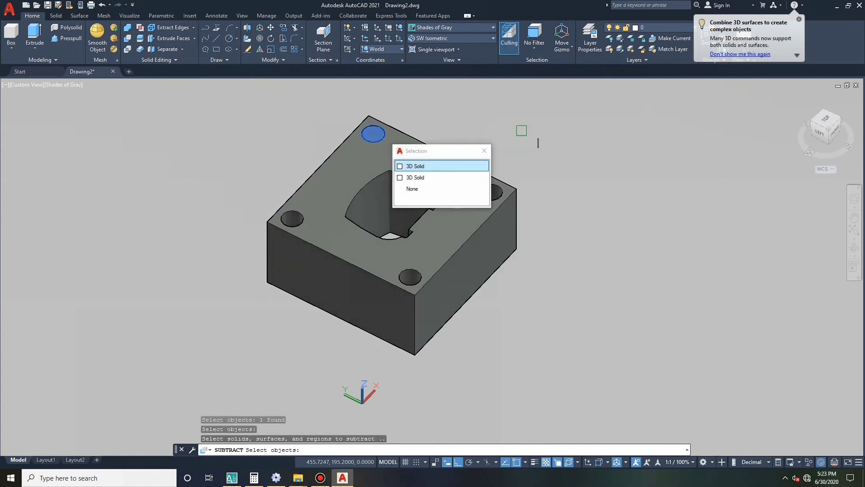
pyautogui.press('Return')
pyautogui.press('Return')
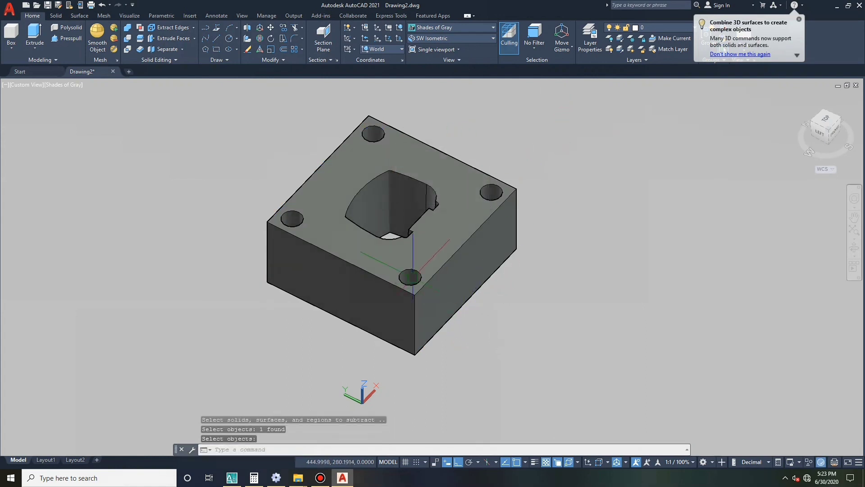
# Step: Examine the finished block's central cavity and four corner holes up close and from different angles
pyautogui.scroll(2, 411, 277)
pyautogui.scroll(1, 454, 247)
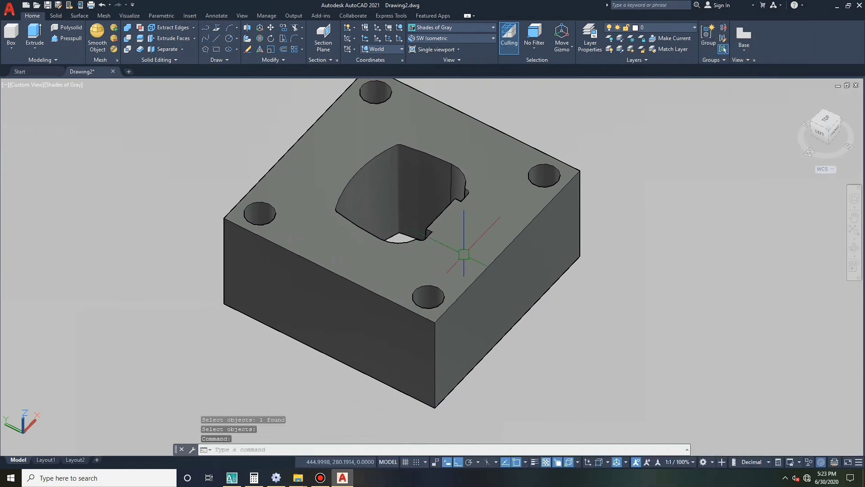
pyautogui.click(854, 248)
pyautogui.moveTo(535, 321); pyautogui.dragTo(522, 288)
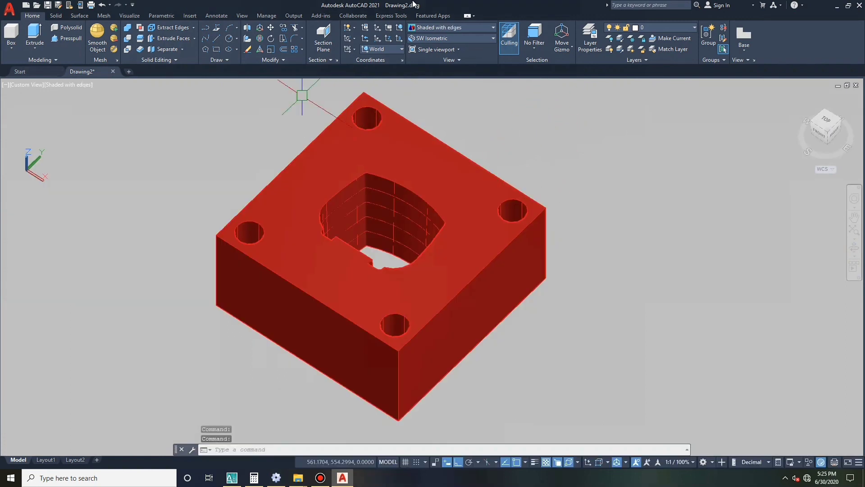
pyautogui.click(855, 250)
pyautogui.moveTo(526, 292)
pyautogui.mouseDown()
pyautogui.moveTo(533, 274)
pyautogui.moveTo(543, 291)
pyautogui.moveTo(527, 304)
pyautogui.mouseUp()
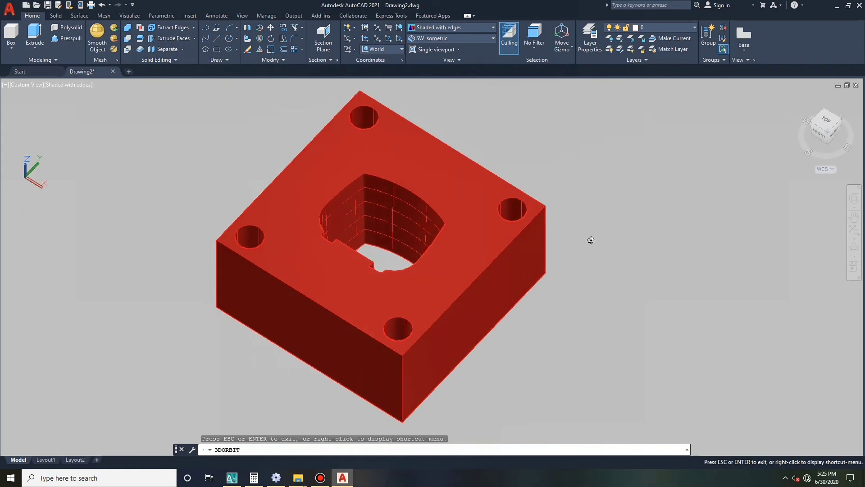